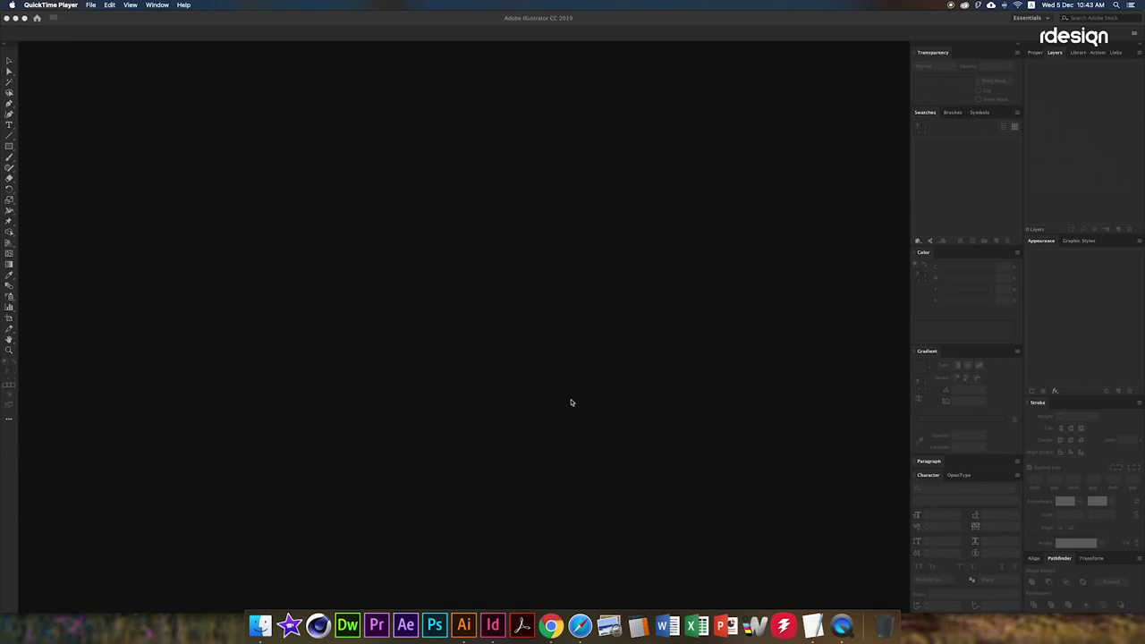
Create a new untitled document with a blank white artboard from the first preset
left_click(311, 202)
key("super+n")
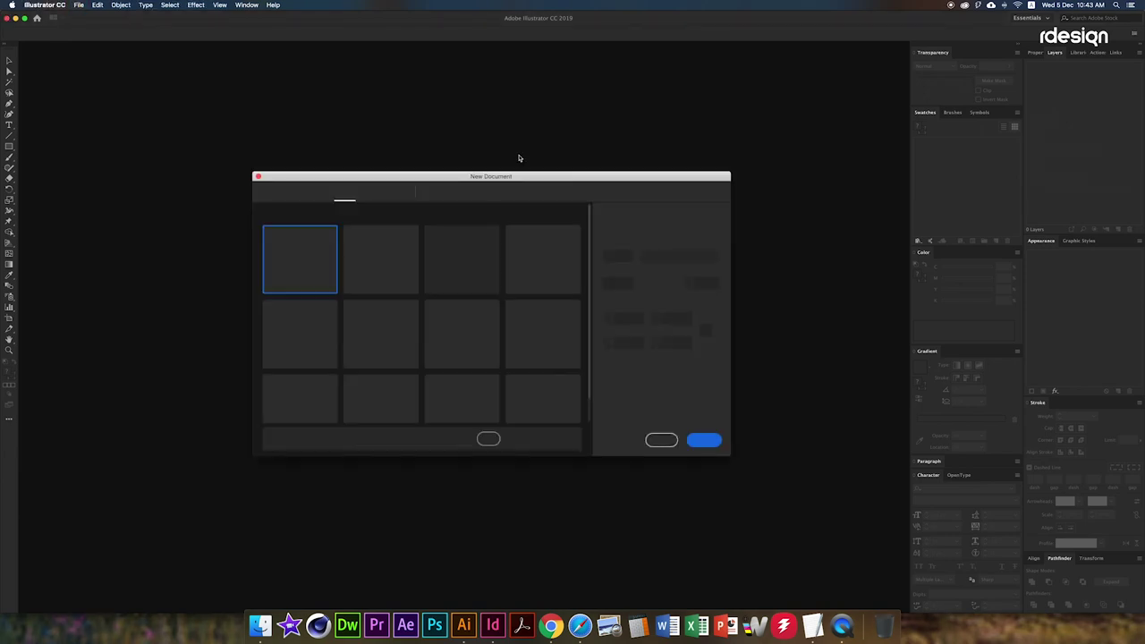
double_click(362, 270)
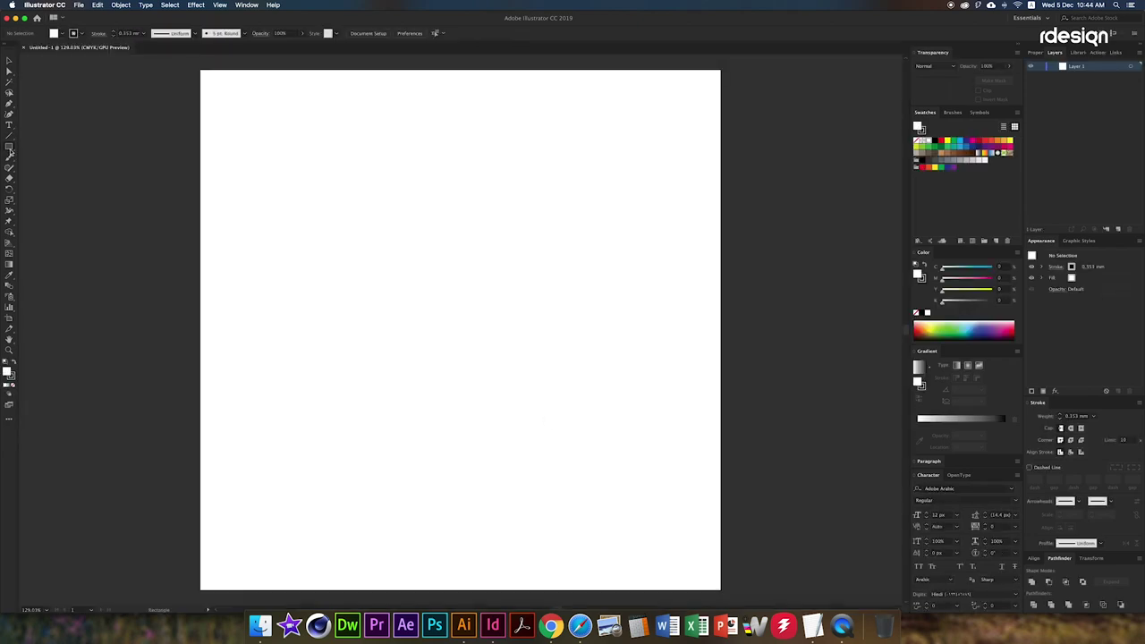
Draw a mid-artboard circle, copy it overlapping to the right, and remove both fills
left_click_drag(10, 147, 53, 167)
mouse_move(462, 274)
left_mouse_down()
mouse_move(519, 340)
mouse_move(606, 396)
mouse_move(611, 379)
left_mouse_up()
scroll(456, 272, "up", 1)
key("v")
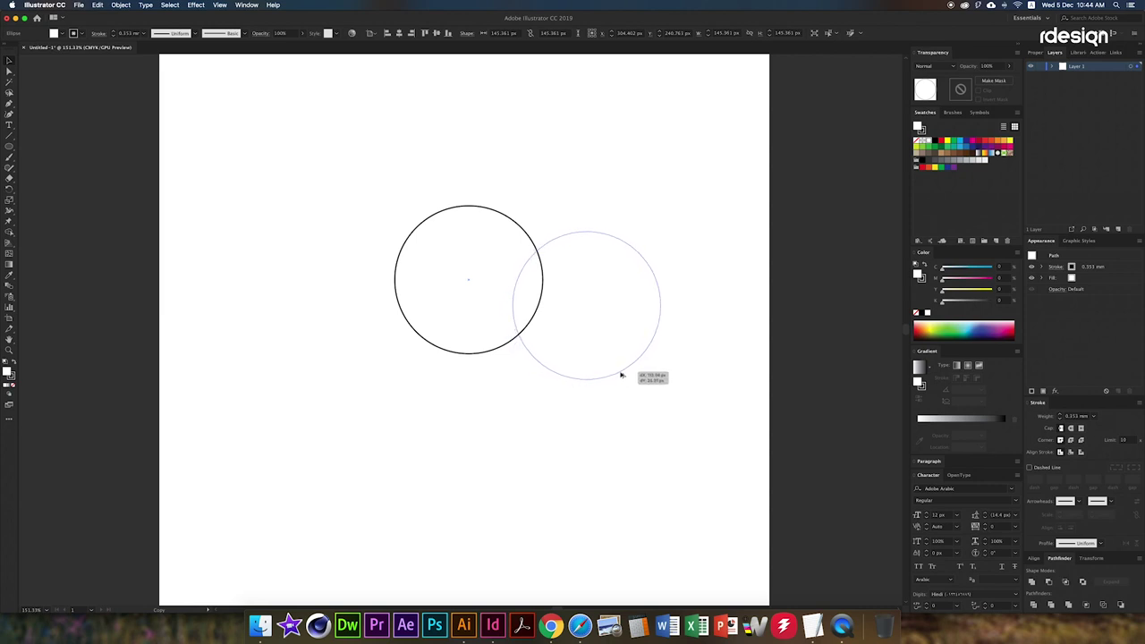
left_click_drag(611, 380, 621, 377)
left_click_drag(582, 422, 468, 314)
key("slash")
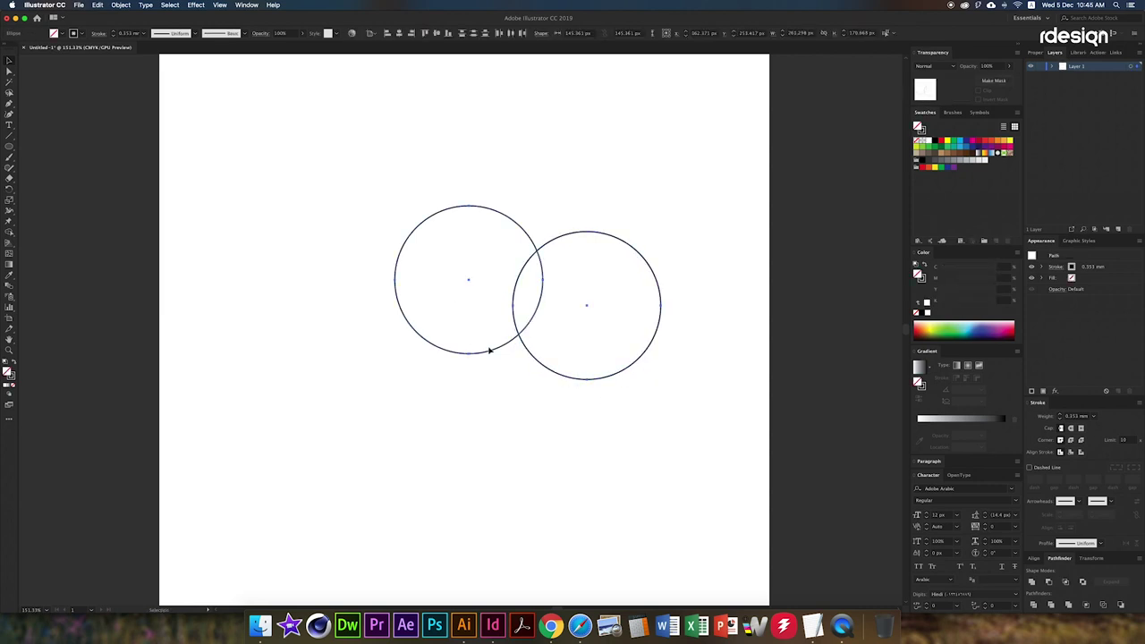
Delete an extra circle copy and draw a small circle below the left circle
key("shift+ctrl+a")
left_click(561, 380)
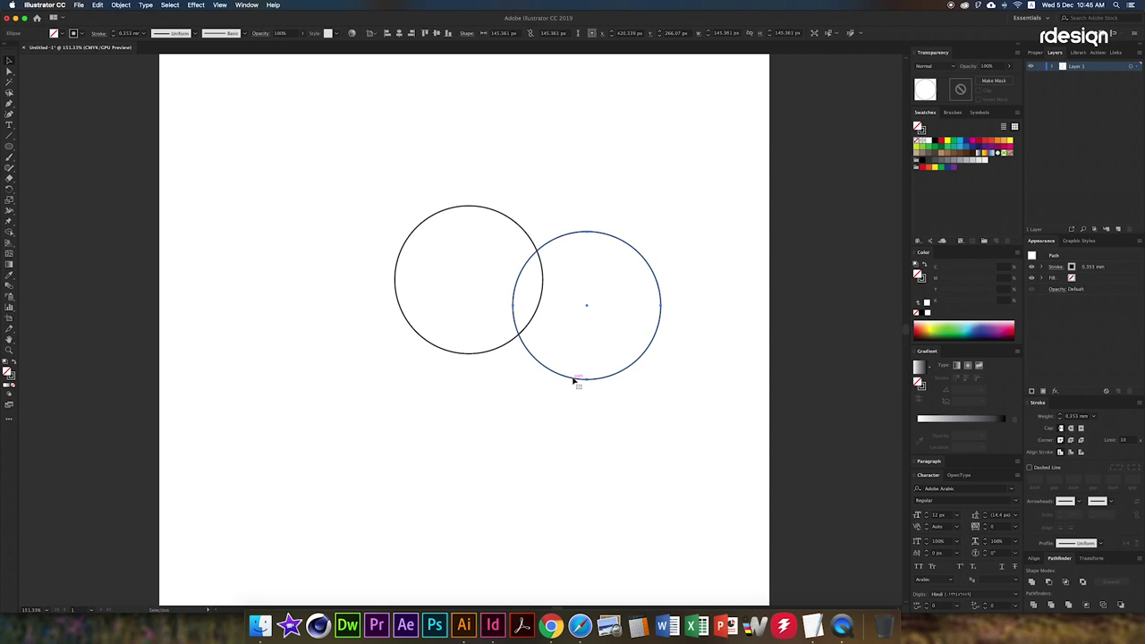
mouse_move(574, 380)
left_mouse_down()
mouse_move(539, 415)
mouse_move(356, 414)
left_mouse_up()
left_click(447, 431)
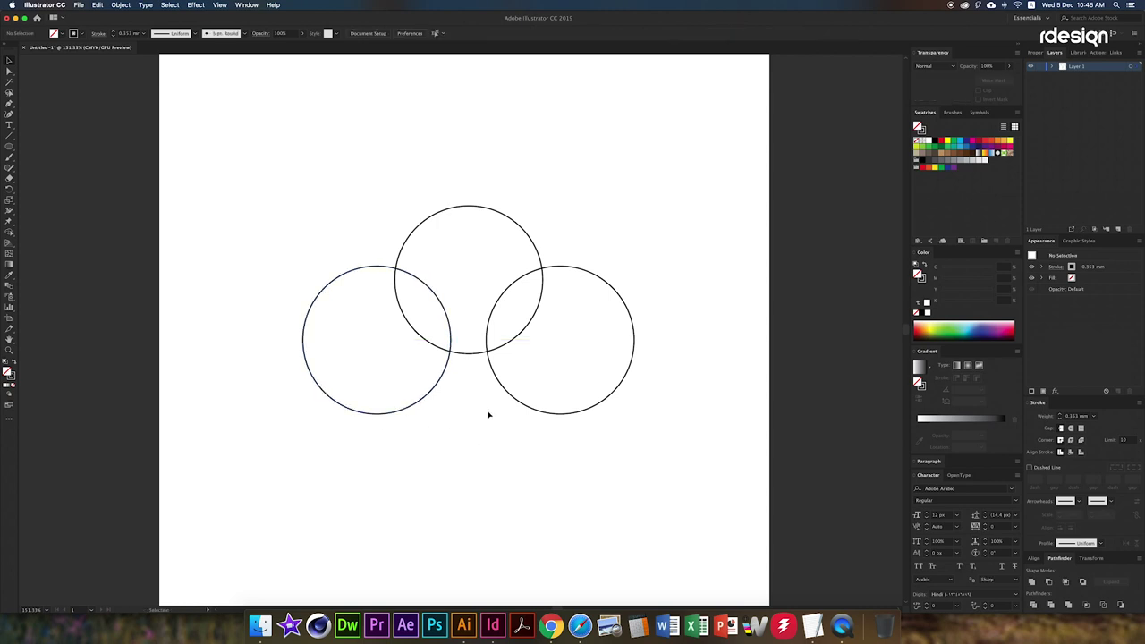
left_click(416, 409)
key("Delete")
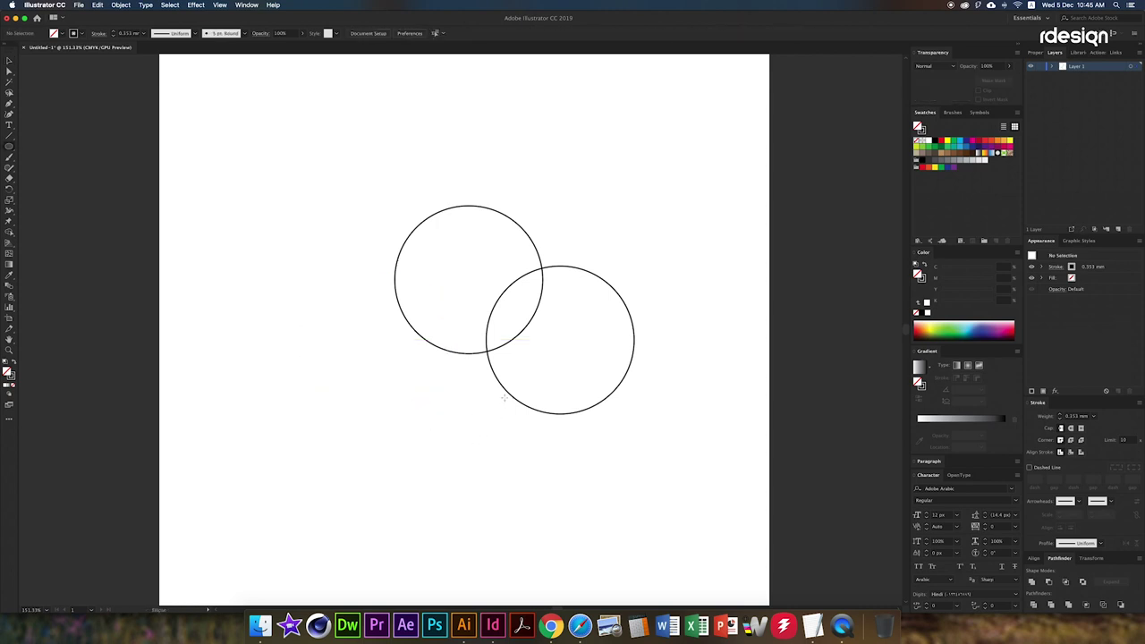
left_click_drag(486, 405, 520, 440)
Thicken the outlines of all three circles by raising their stroke weight
key("super+a")
left_click(1061, 416)
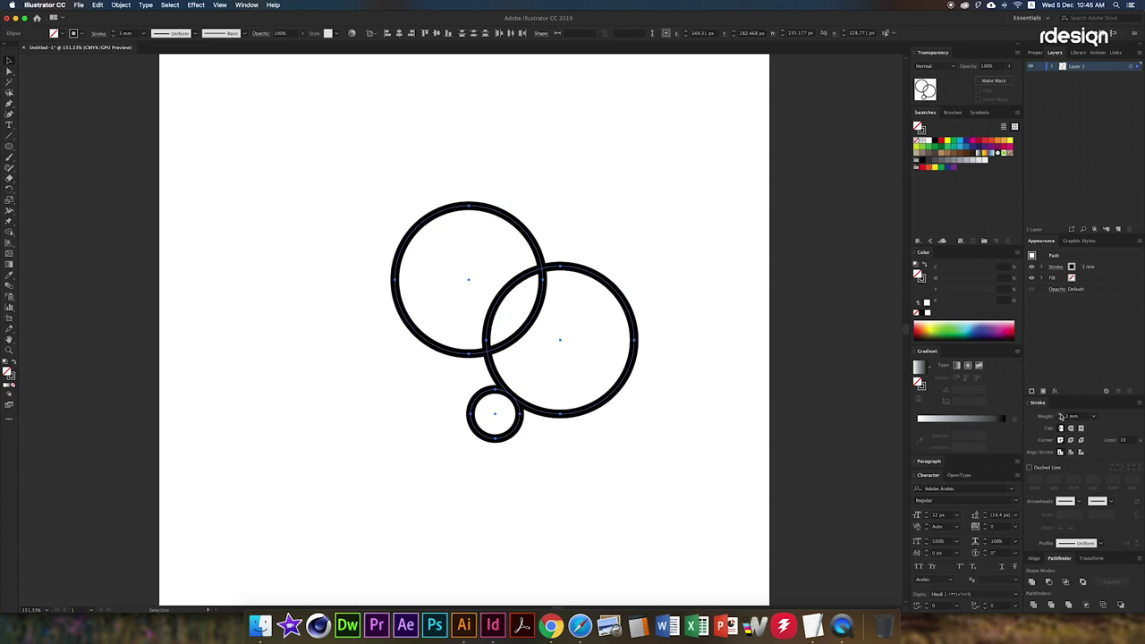
left_click(1061, 416)
left_click(659, 503)
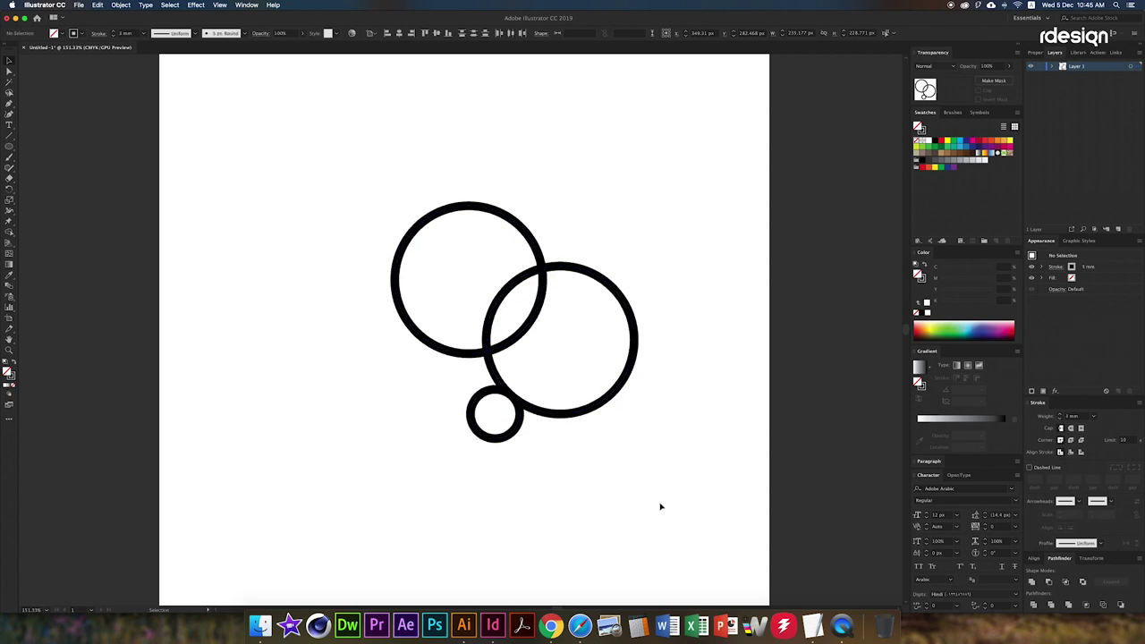
Expand the three circle outlines into filled shapes with Object > Expand
key("super+a")
left_click(121, 4)
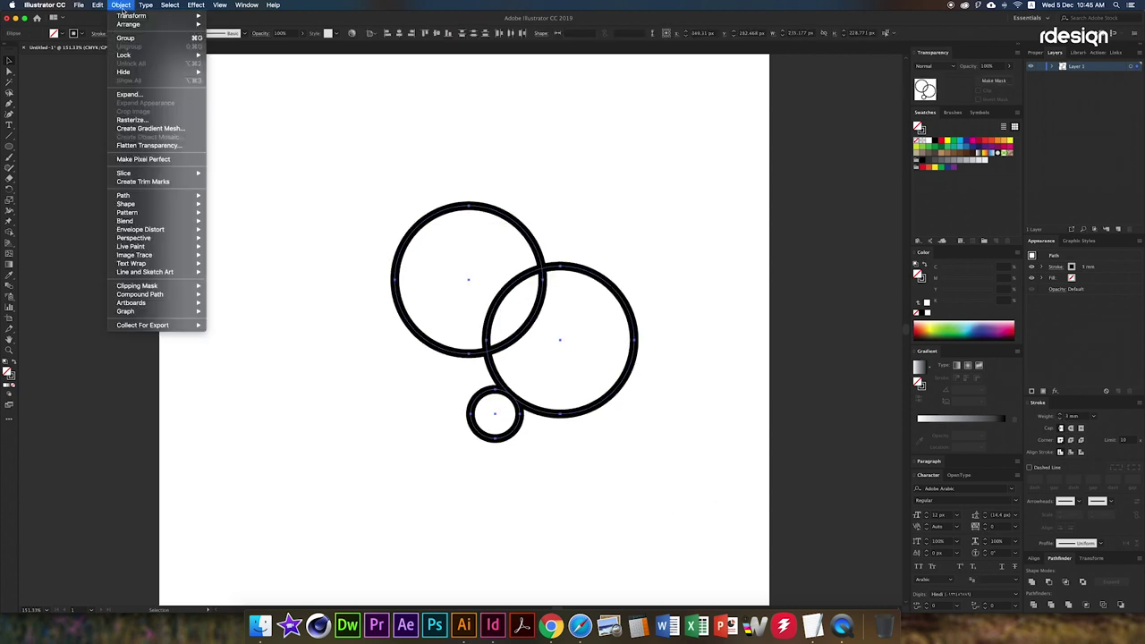
left_click(139, 93)
left_click(598, 366)
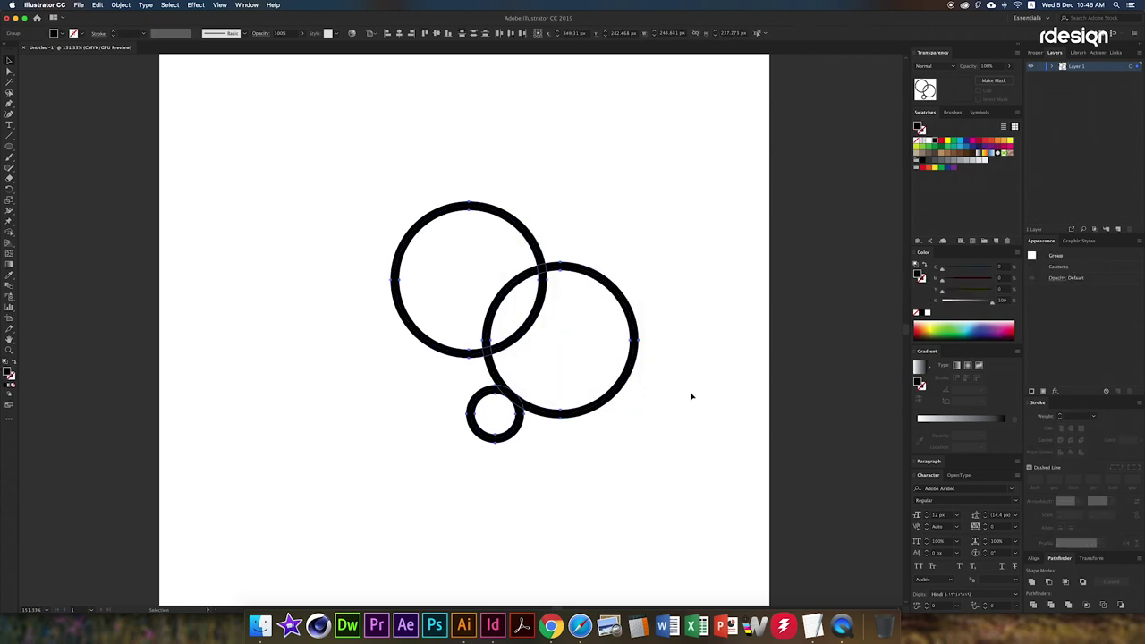
right_click(516, 342)
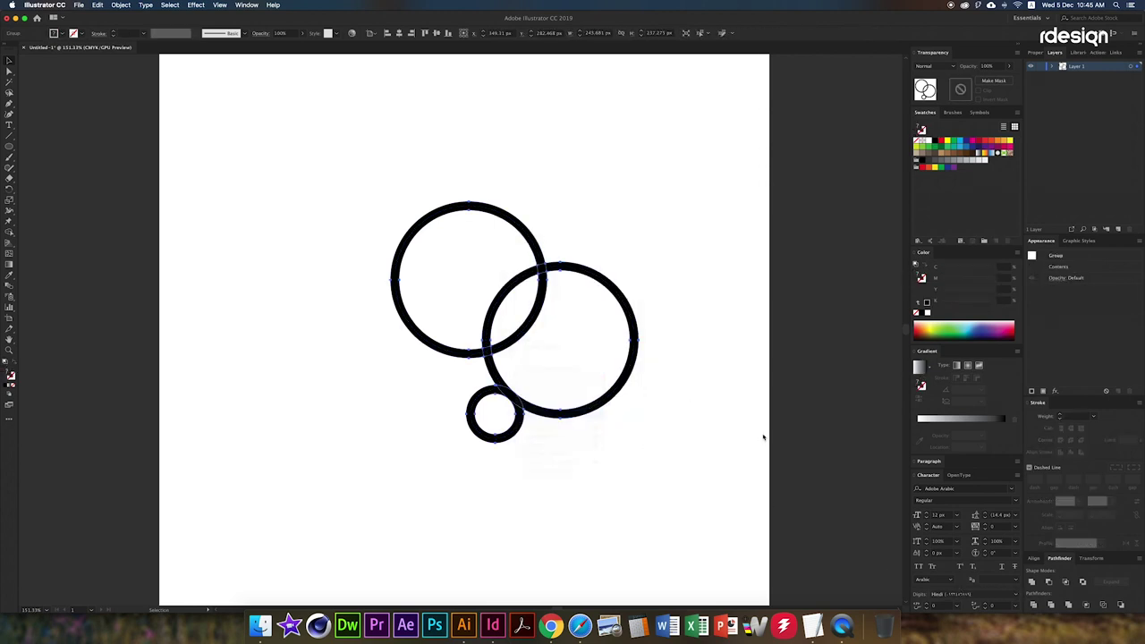
left_click(356, 345)
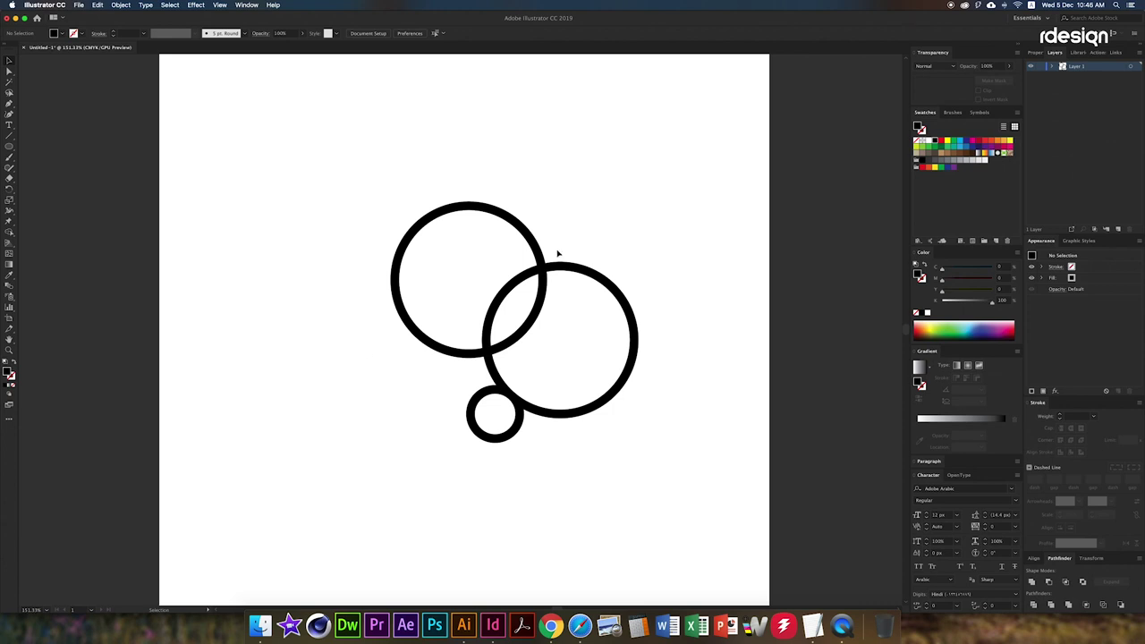
Draw a vertical line through the left circle's centre and Pathfinder-divide all the shapes
left_click(470, 161)
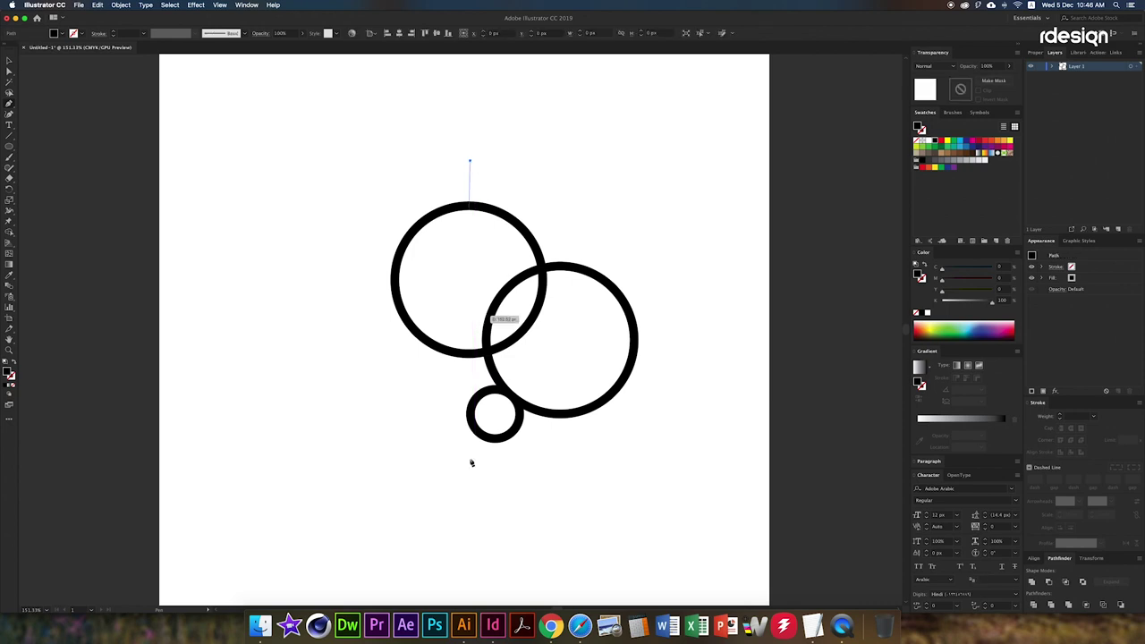
left_click(470, 528)
left_click_drag(469, 480, 473, 480)
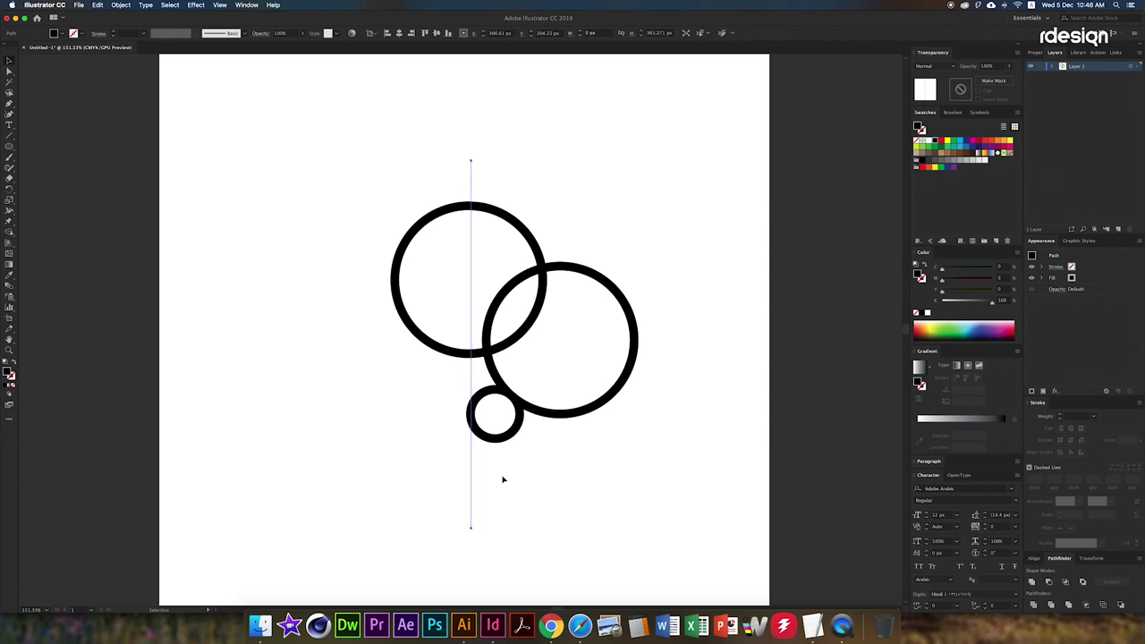
left_click_drag(683, 171, 384, 474)
left_click(1033, 606)
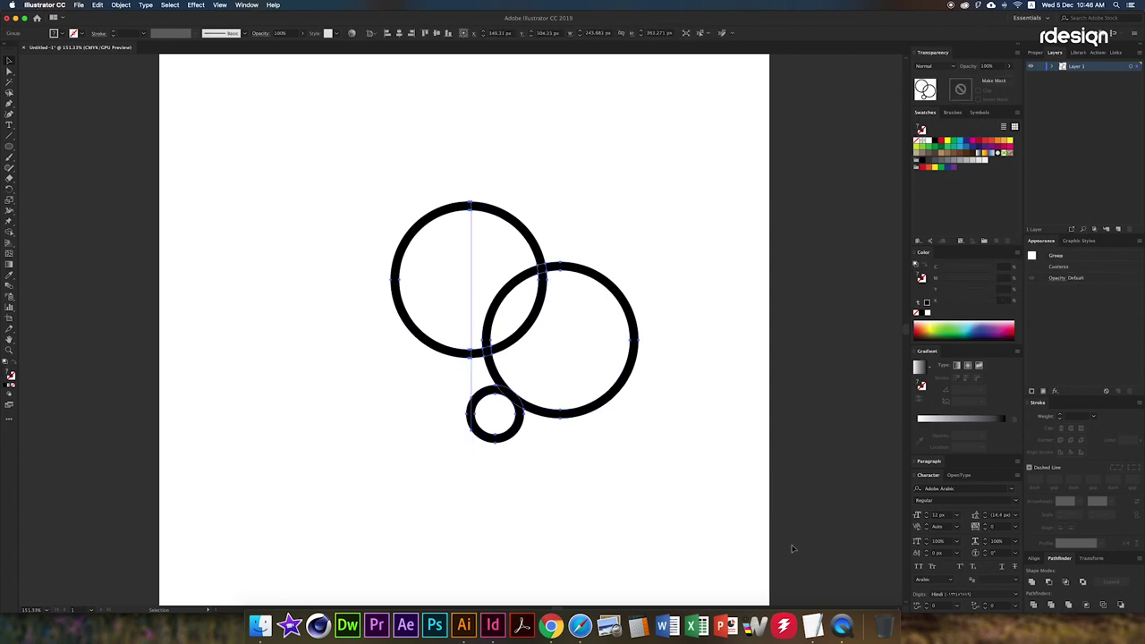
Ungroup the divided pieces and delete the unwanted arcs, keeping the big right circle
right_click(526, 356)
left_click(545, 428)
left_click(393, 295)
key("Delete")
left_click(532, 246)
key("Delete")
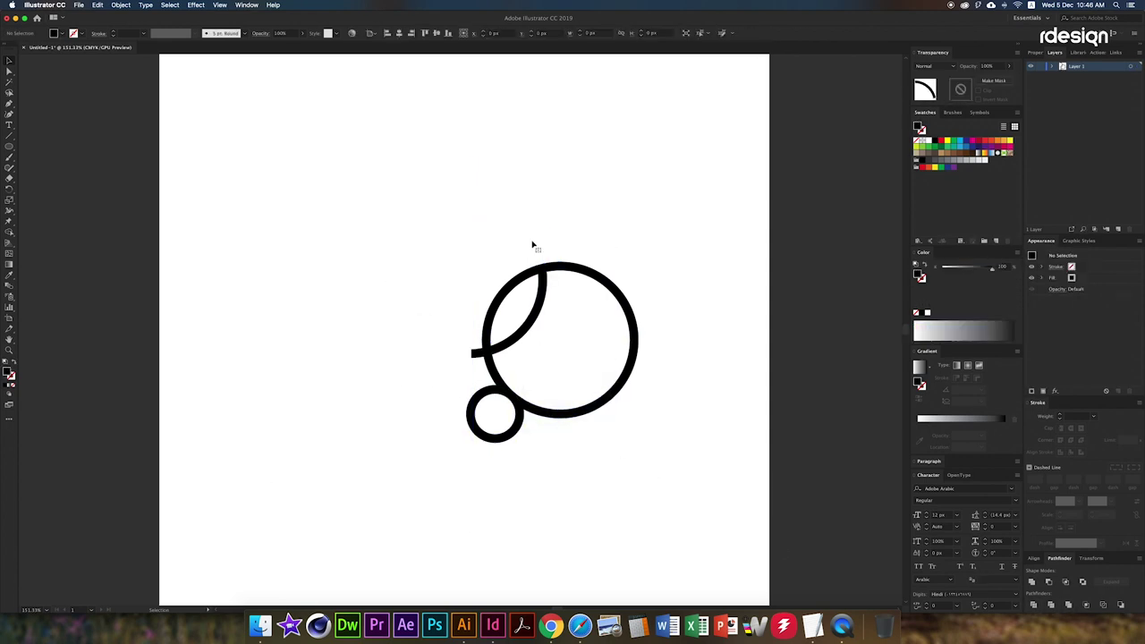
left_click(475, 353)
left_click(635, 328)
key("Delete")
key("ctrl+z")
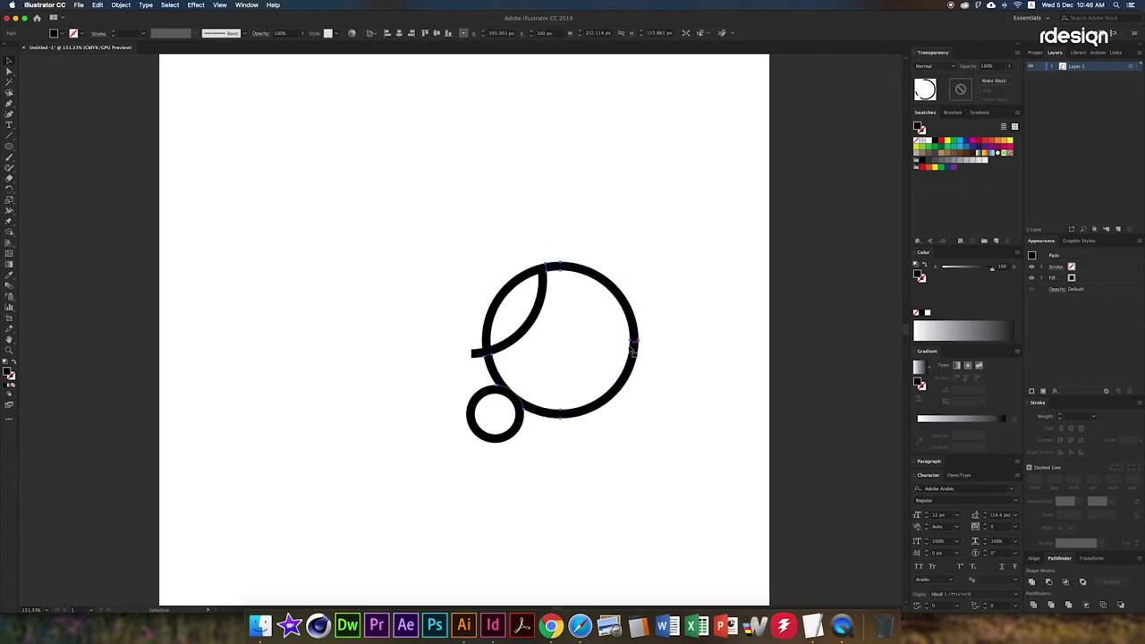
left_click(626, 435)
left_click(522, 408)
Inspect the stem join up close, discard a stray pen path, and fit the artboard
key("z")
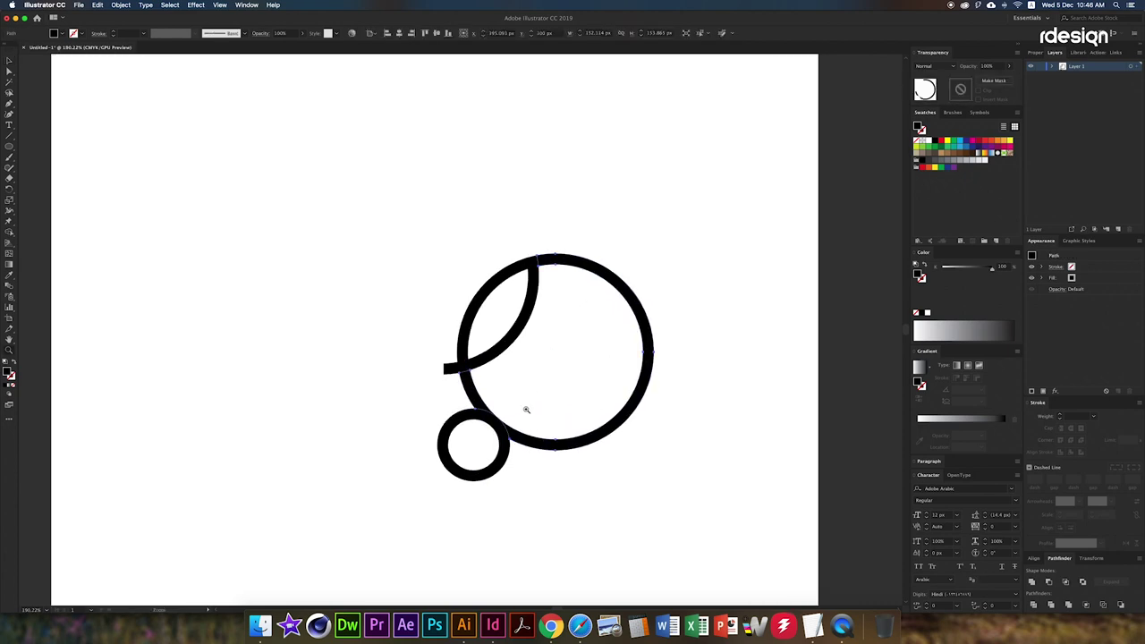
mouse_move(524, 408)
left_mouse_down()
mouse_move(442, 327)
mouse_move(542, 348)
left_mouse_up()
key("v")
left_click(497, 361)
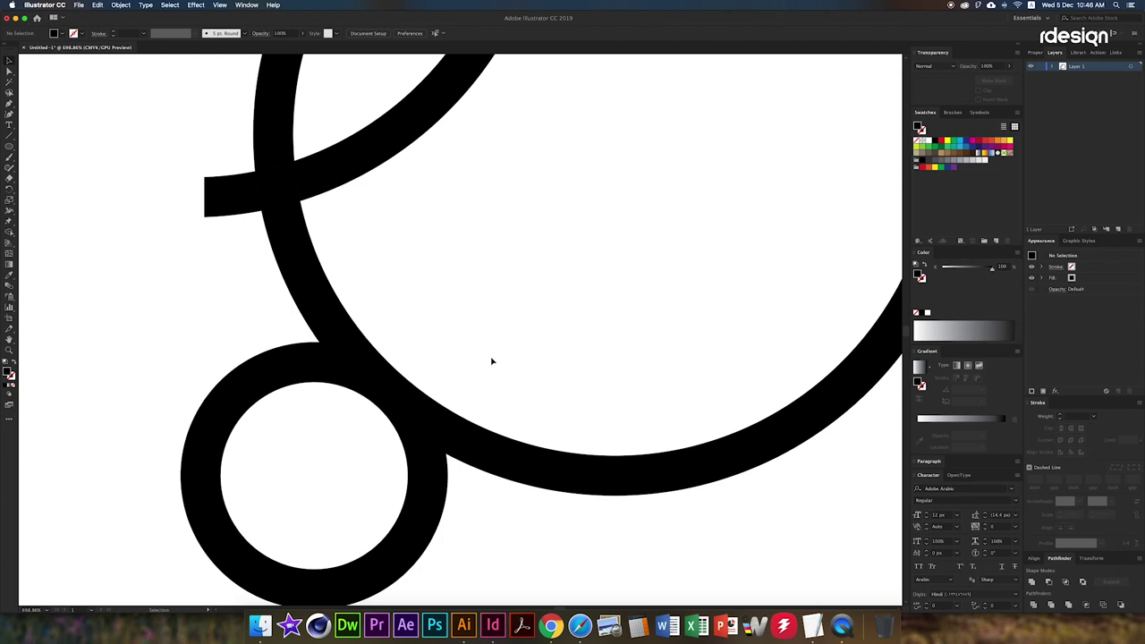
key("p")
left_click_drag(378, 436, 411, 358)
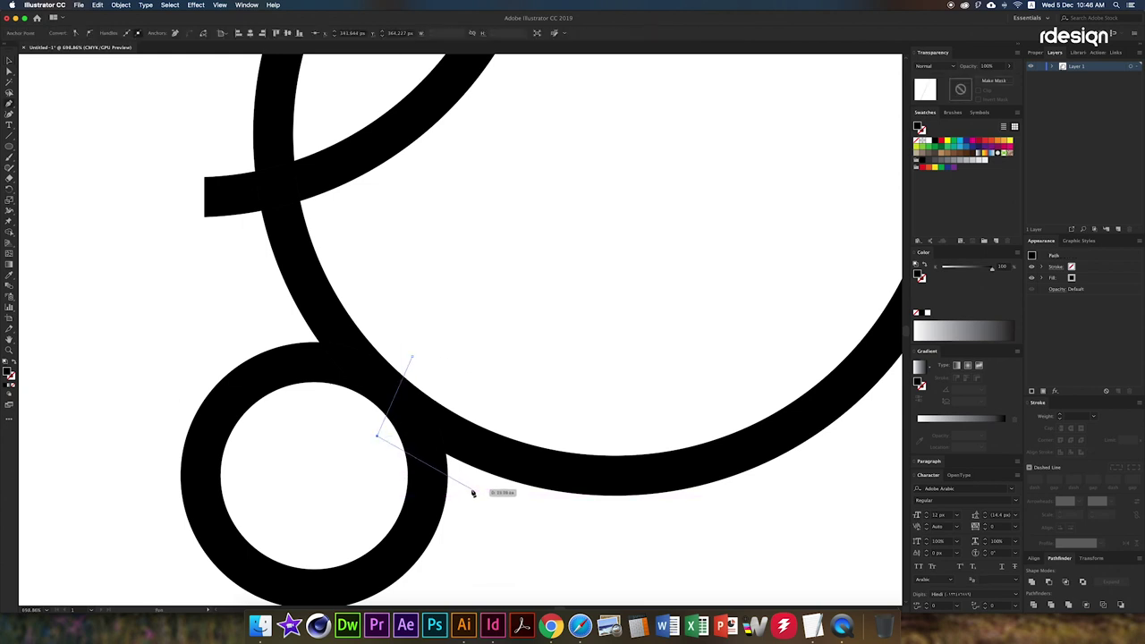
key("v")
left_click(409, 369)
right_click(486, 407)
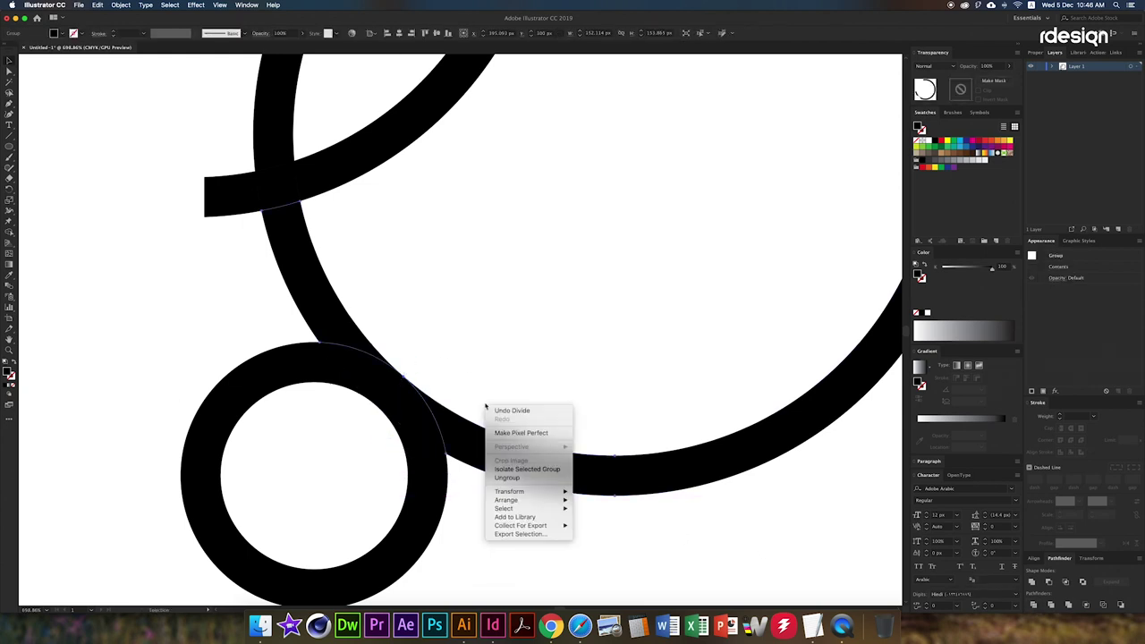
left_click(639, 537)
key("ctrl+0")
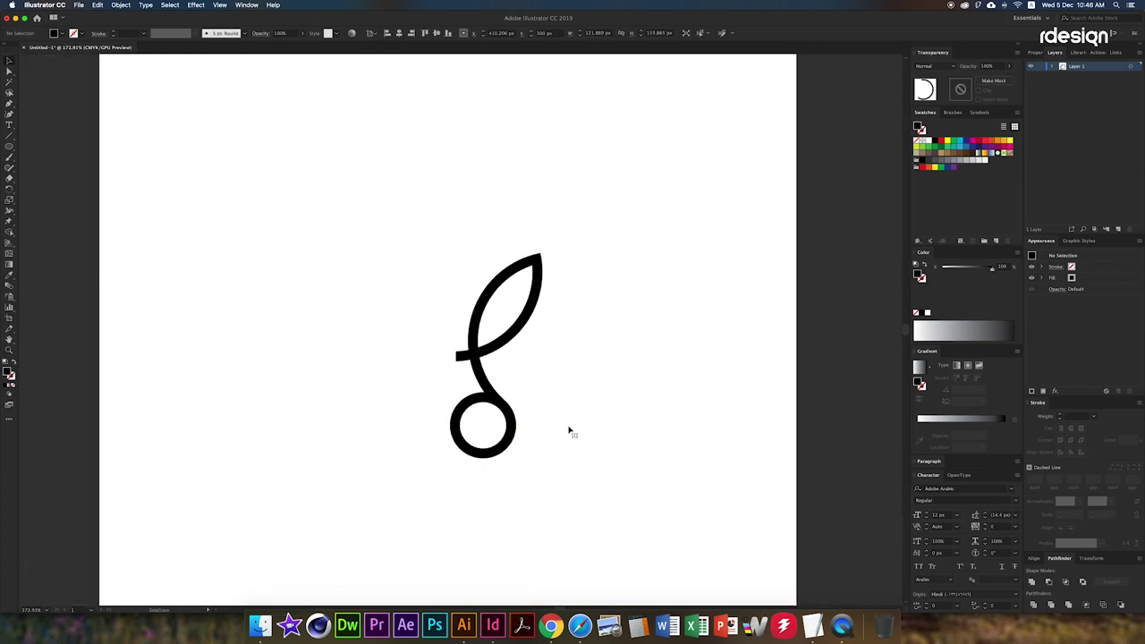
Duplicate the ear shape and place the mirrored copy beside the original
scroll(582, 435, "down", 2)
key("ctrl+a")
scroll(613, 460, "up", 2)
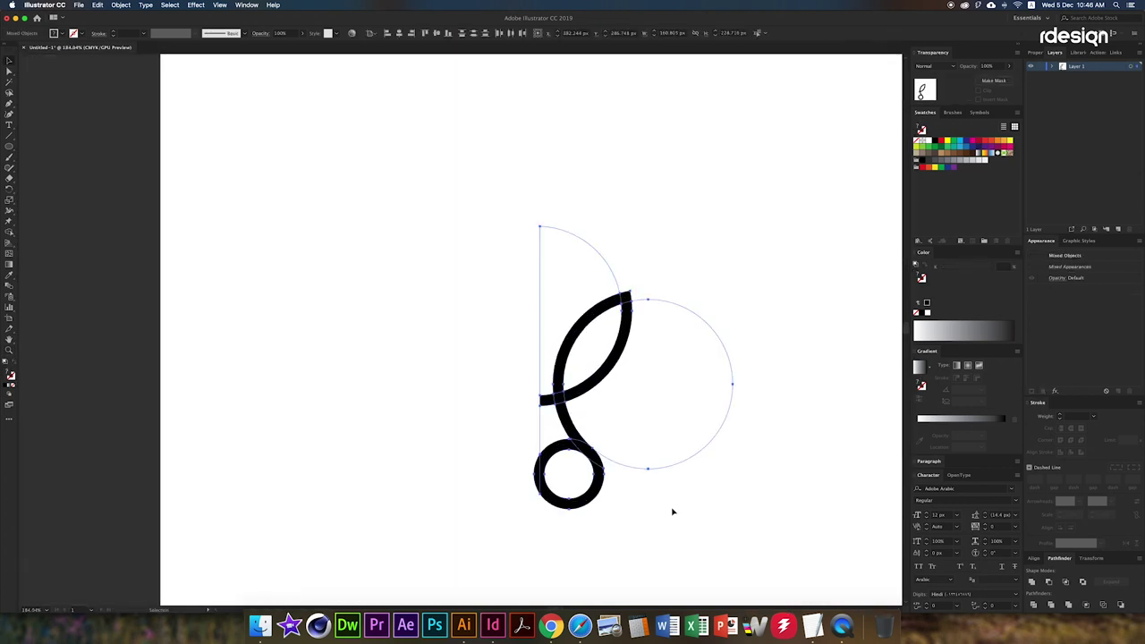
left_click(700, 456, "shift")
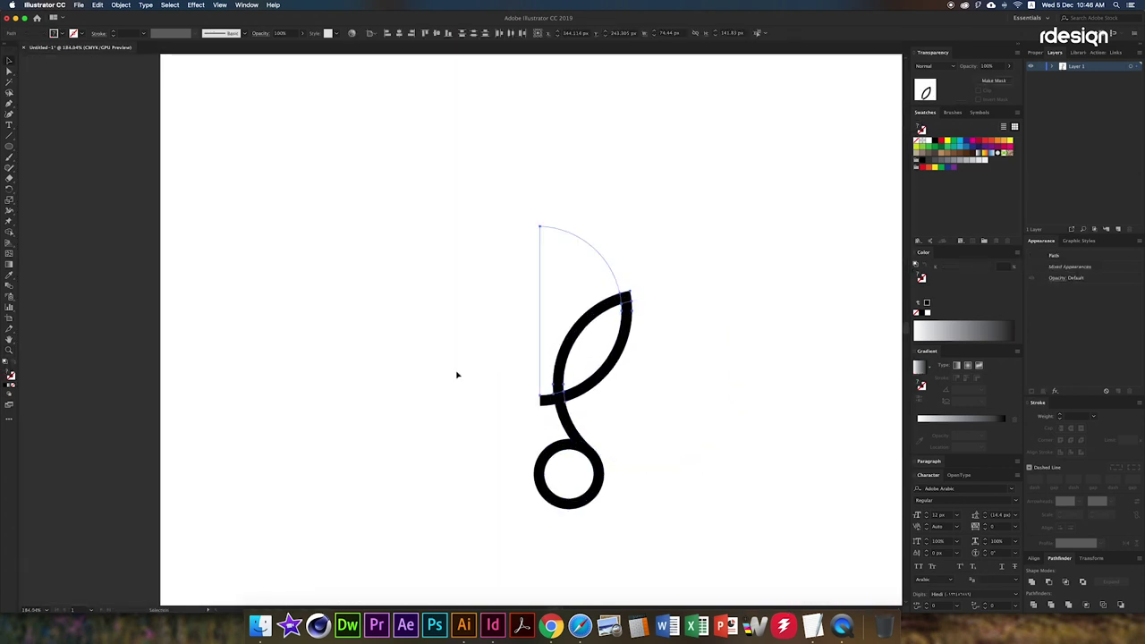
left_click(535, 508)
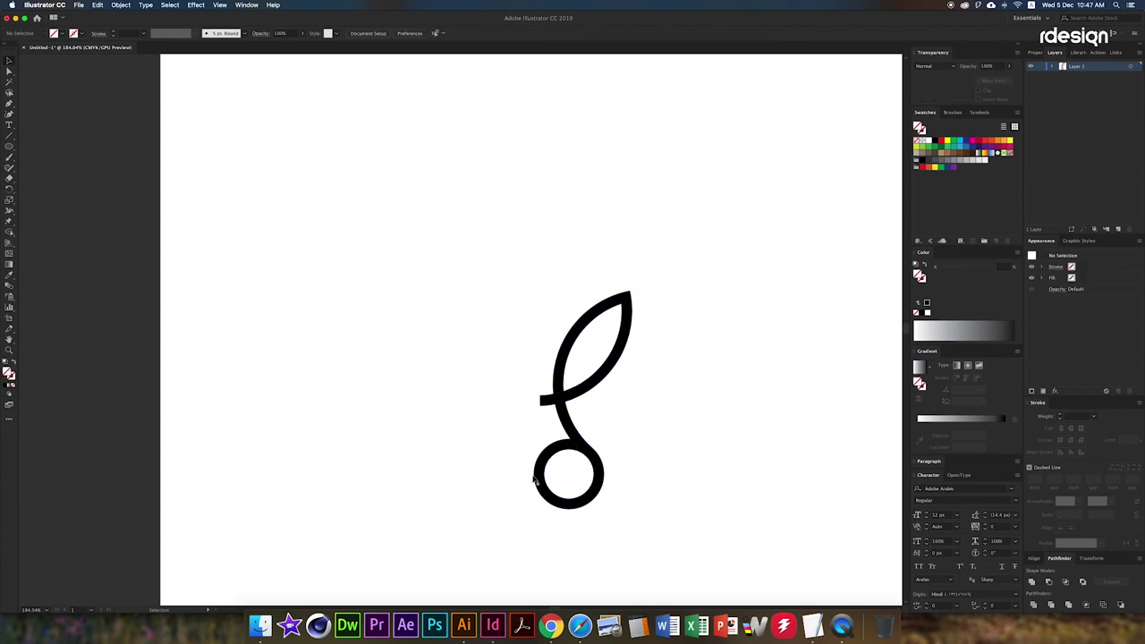
mouse_move(584, 501)
left_mouse_down()
mouse_move(440, 501)
mouse_move(518, 506)
left_mouse_up()
left_click(517, 537)
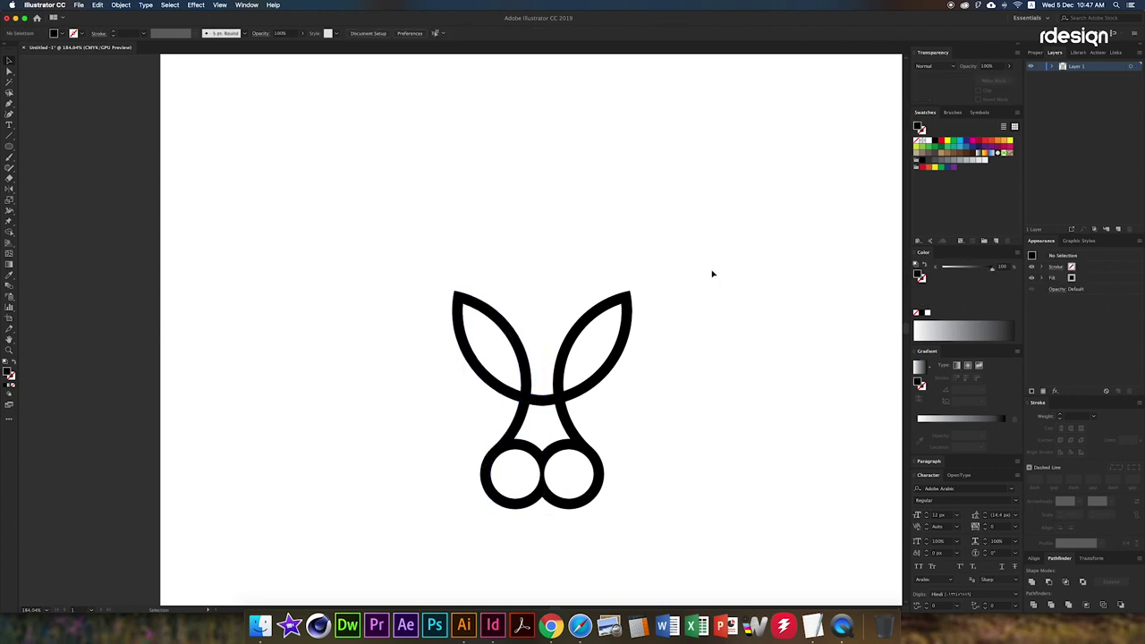
Unite the rabbit artwork into one shape and swap the circles' fill to outlines
left_click_drag(683, 238, 400, 557)
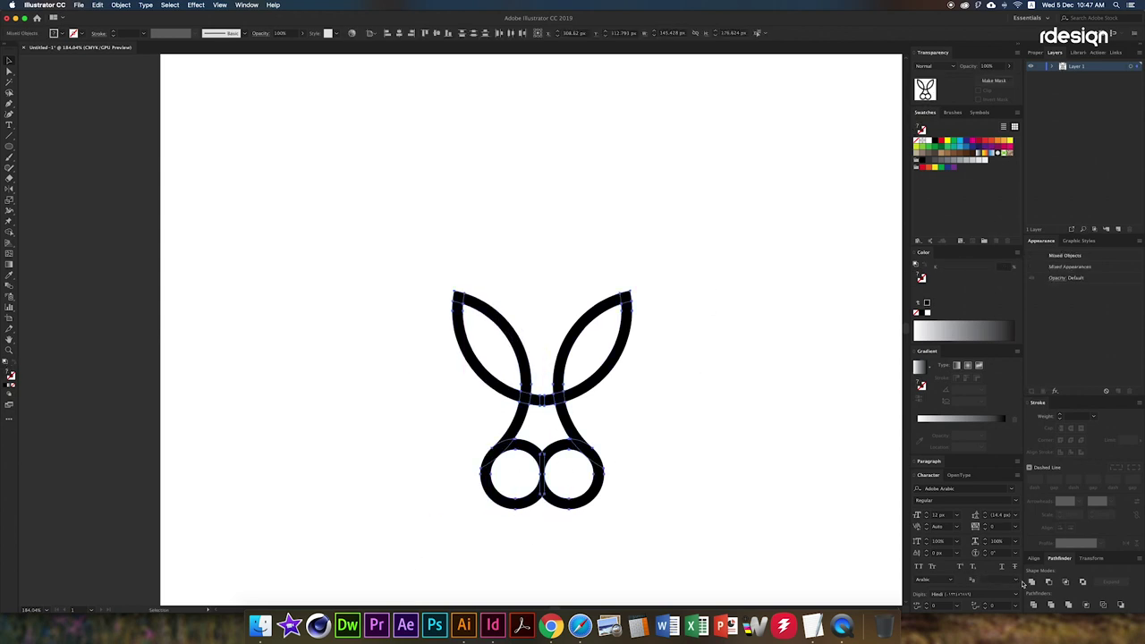
left_click(1031, 582)
left_click(552, 535)
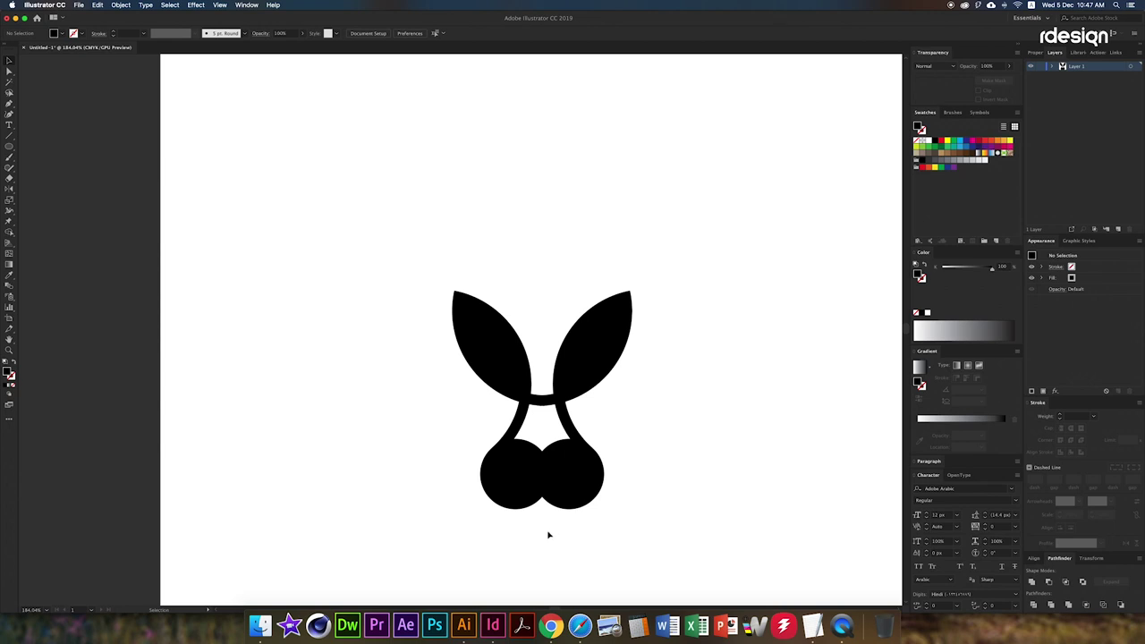
key("ctrl+a")
key("shift+x")
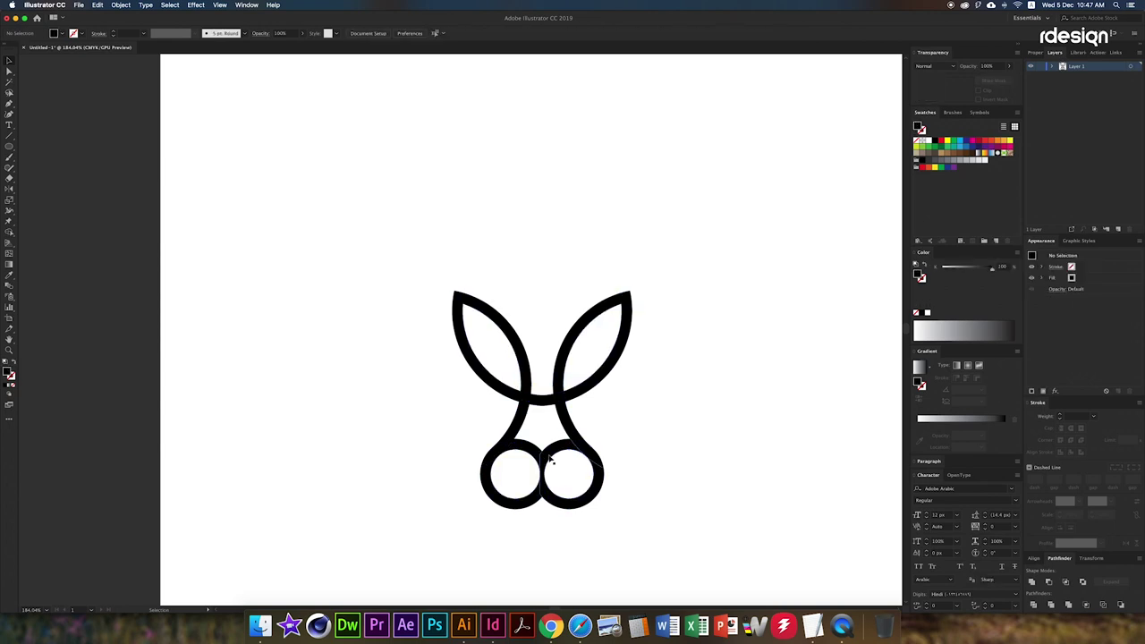
Draw a V path across the two lower circles and merge them into one bottom shape
left_click(645, 502)
scroll(548, 497, "up", 2)
scroll(553, 494, "up", 2)
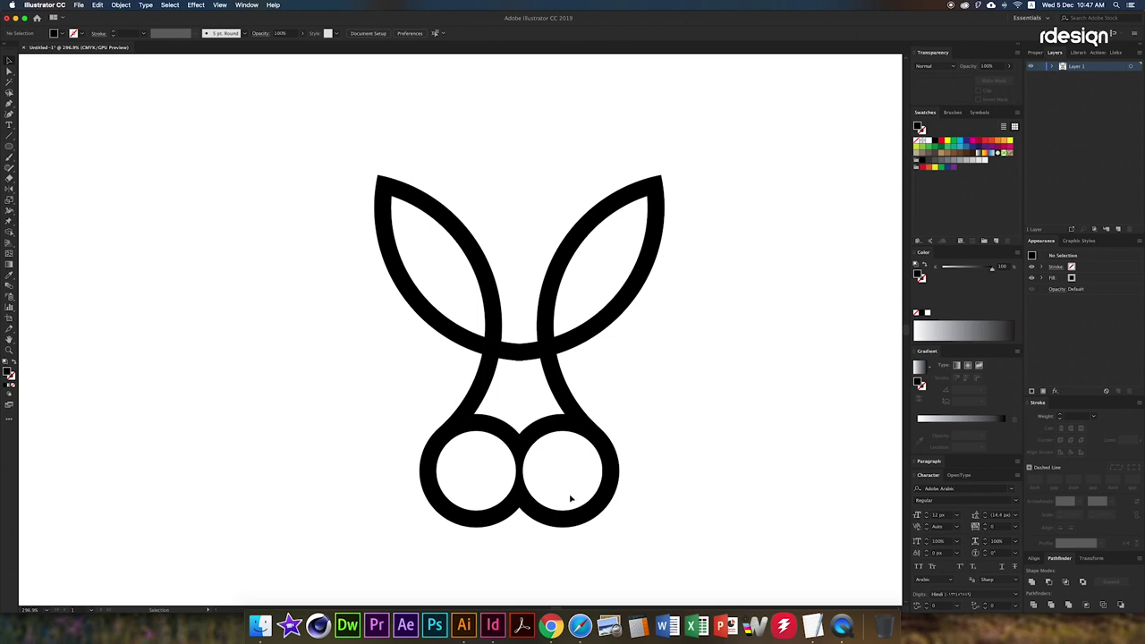
left_click(565, 437)
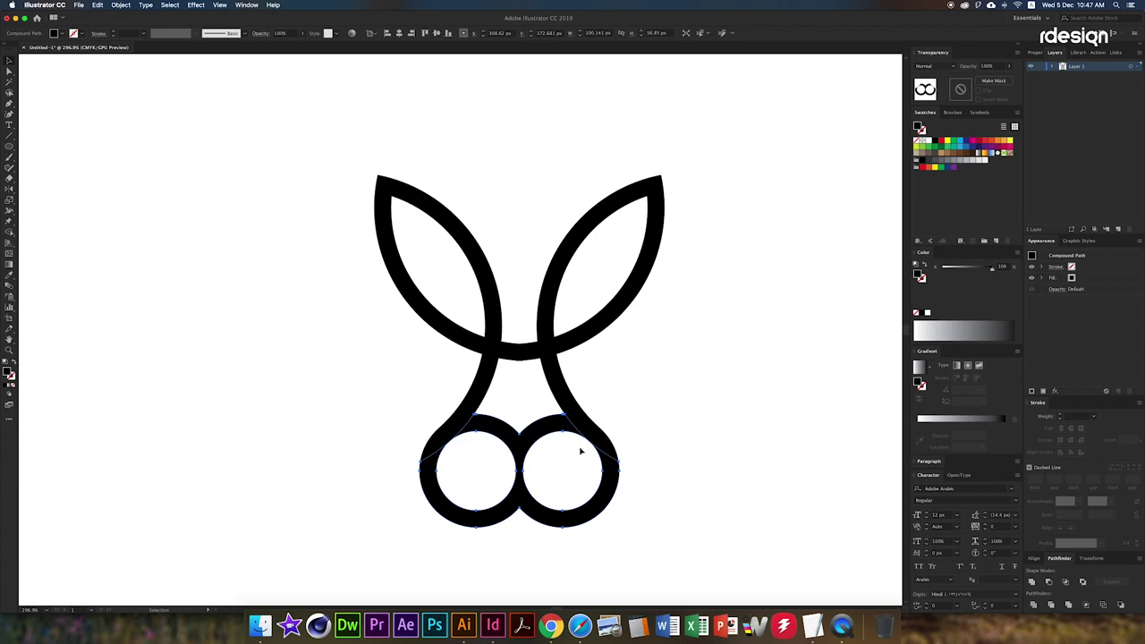
key("a")
mouse_move(565, 470)
left_mouse_down()
mouse_move(478, 472)
mouse_move(423, 417)
left_mouse_up()
left_click(618, 472, "shift")
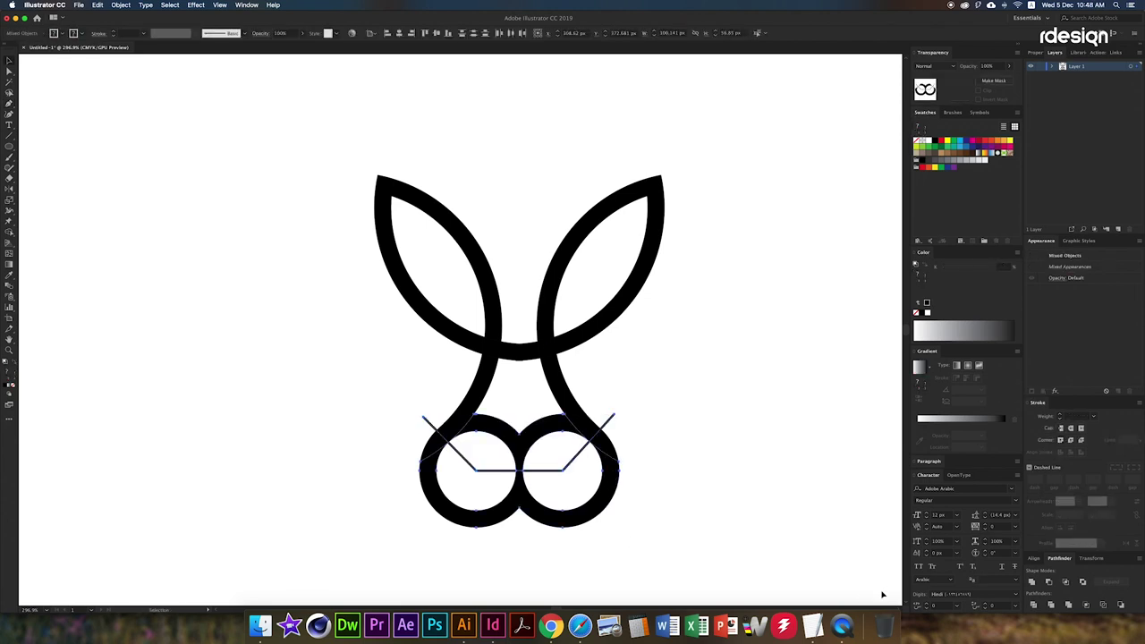
right_click(547, 462)
left_click(582, 537)
left_click(743, 473)
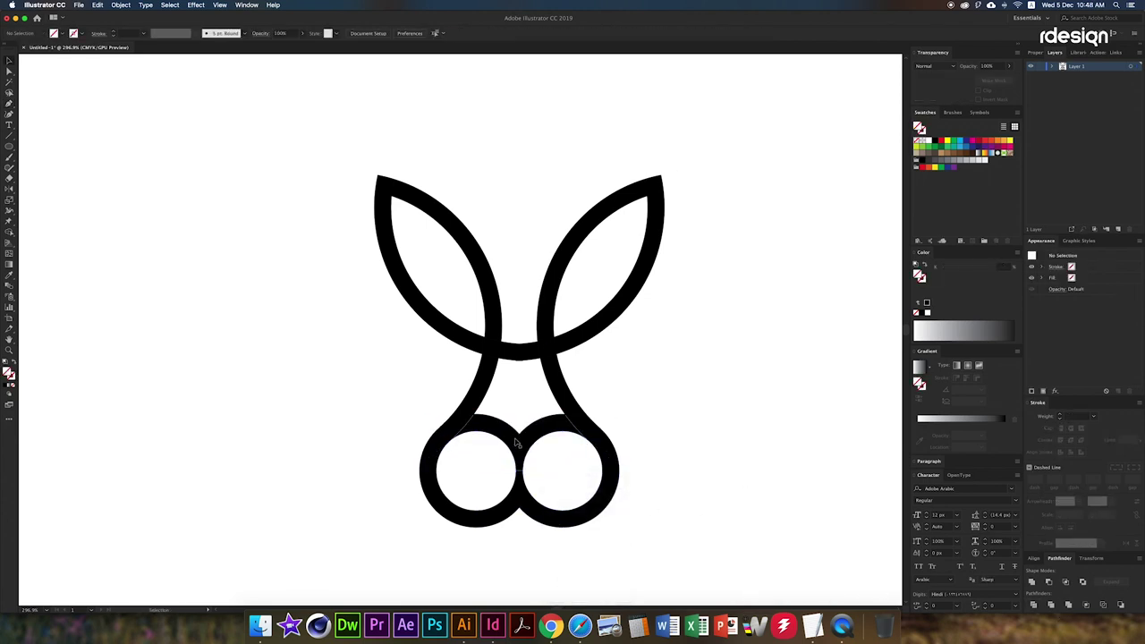
left_click_drag(516, 443, 537, 454)
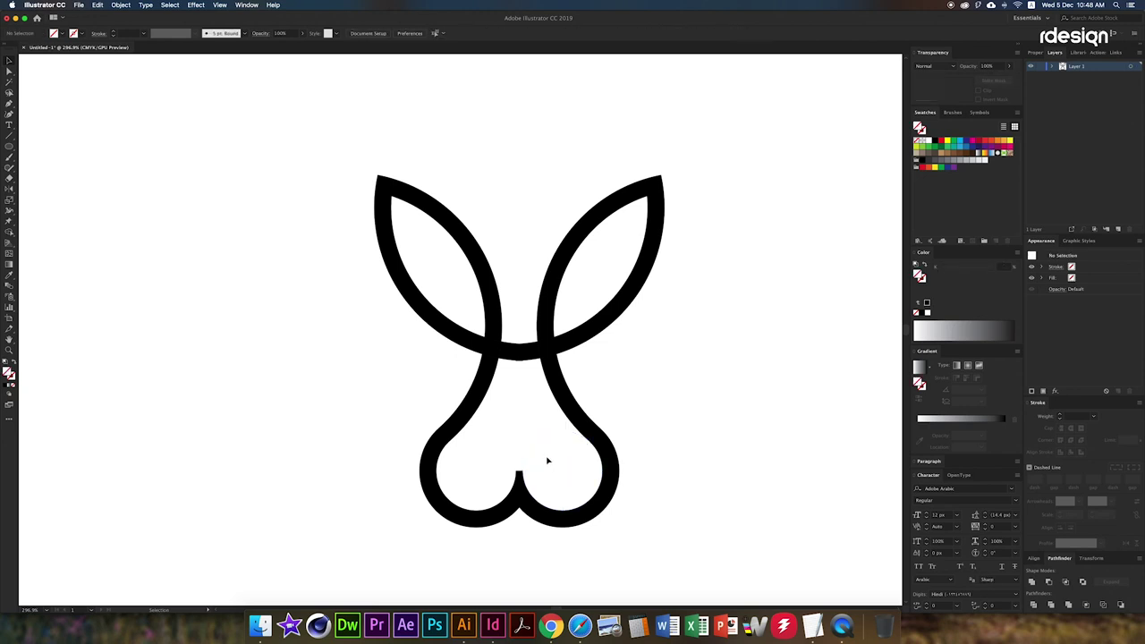
Remove the notch anchor and pull the point down into a smooth wavy curve
left_click_drag(358, 379, 662, 557)
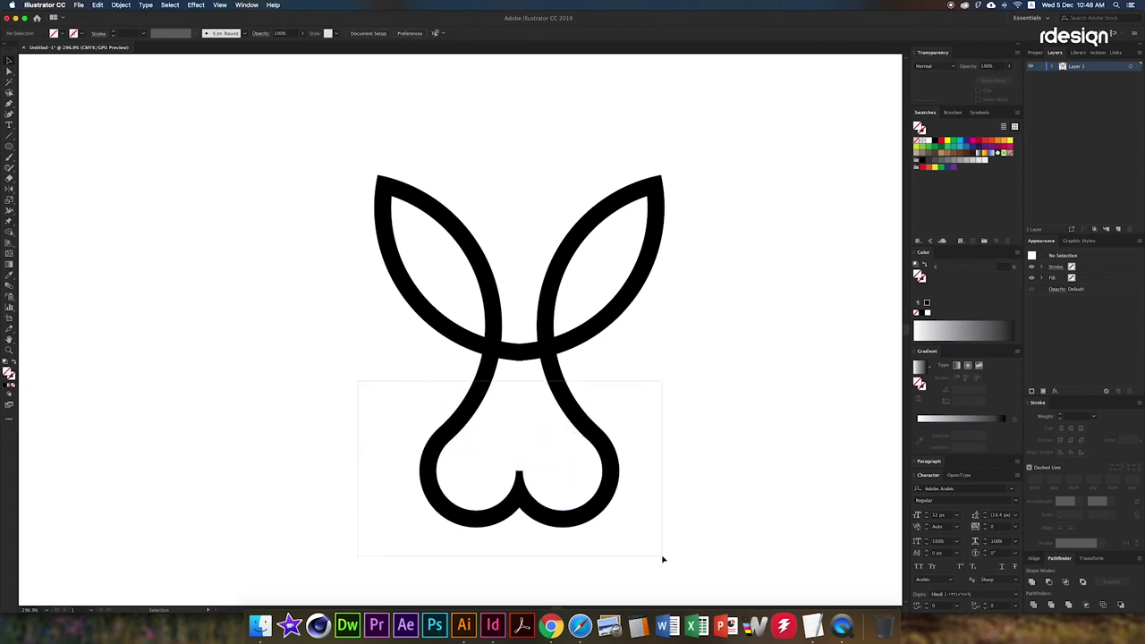
left_click(522, 475)
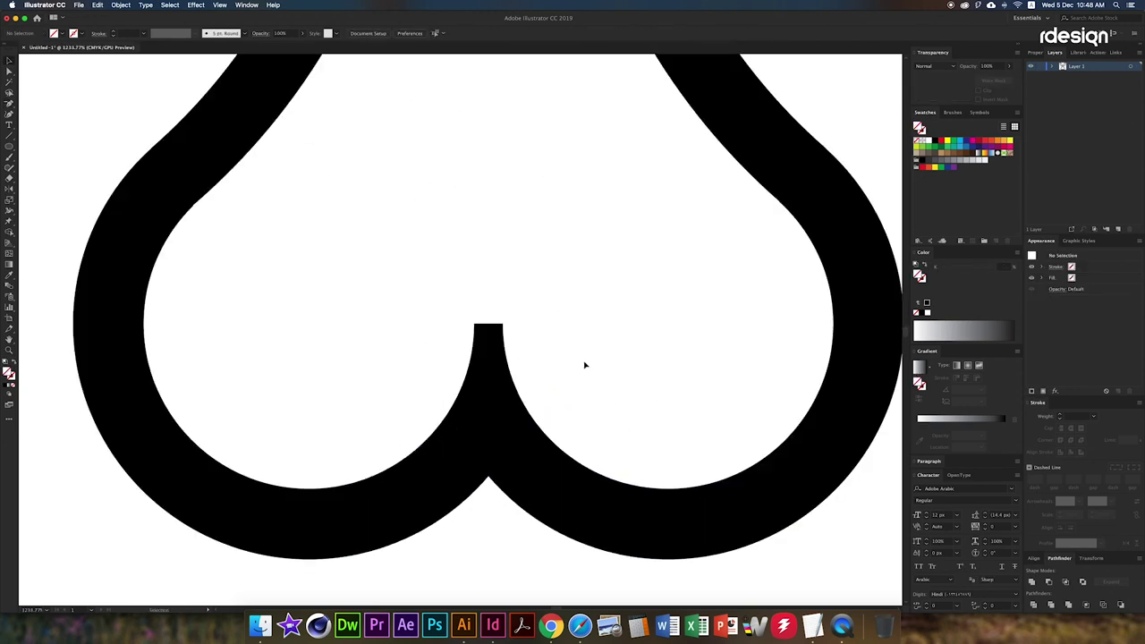
left_click(491, 330)
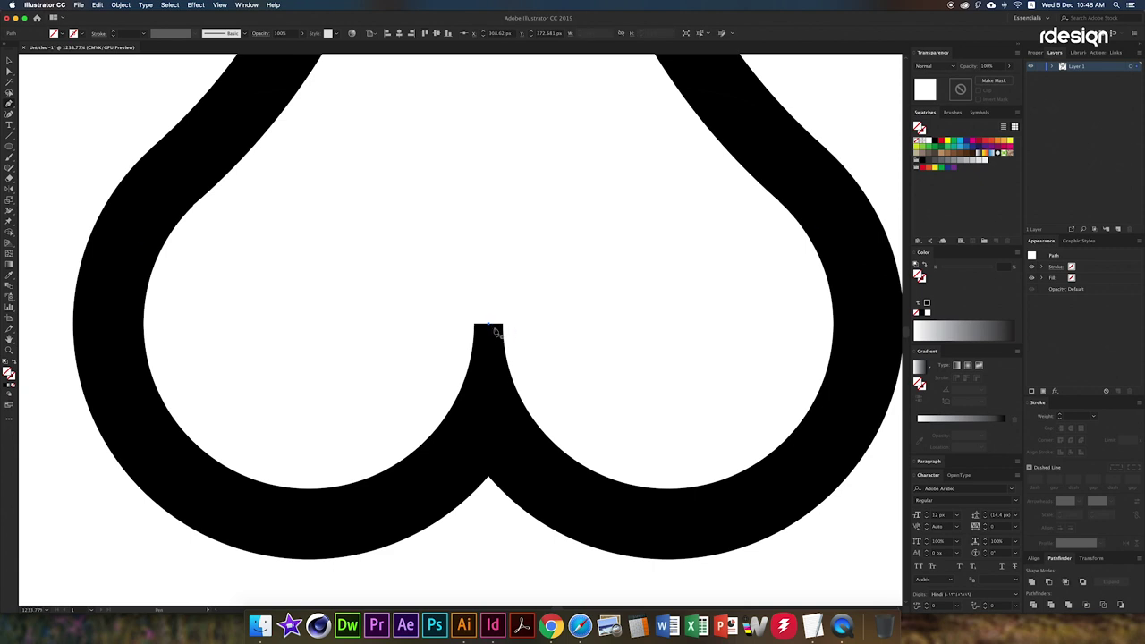
key("minus")
left_click(504, 326)
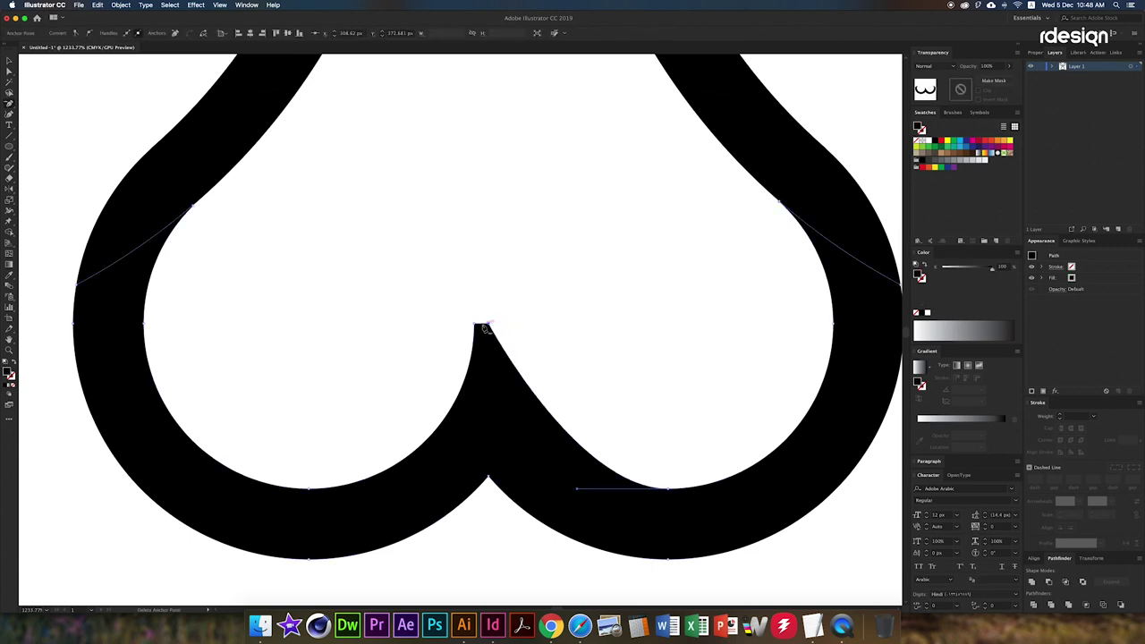
scroll(531, 411, "down", 5)
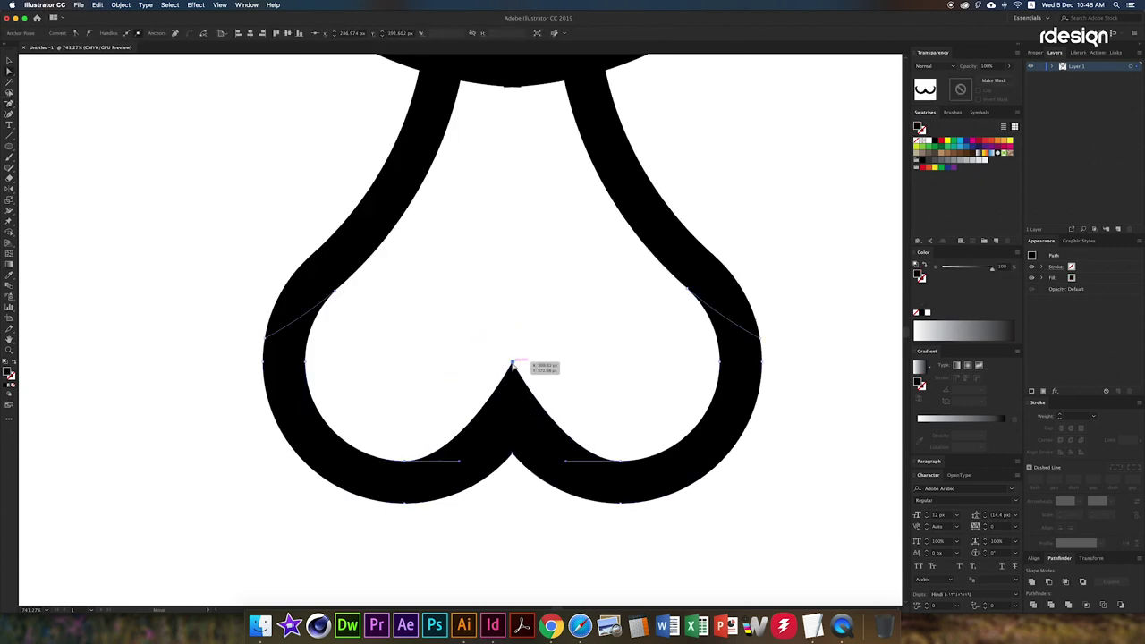
scroll(514, 366, "down", 3)
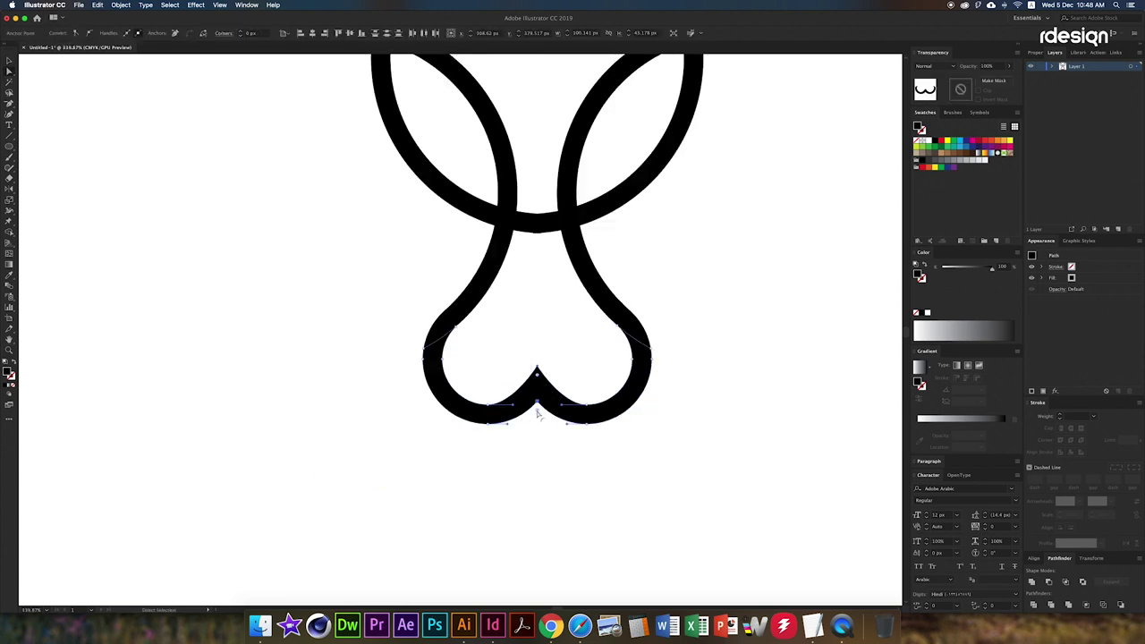
left_click_drag(537, 413, 537, 439)
scroll(613, 325, "down", 2)
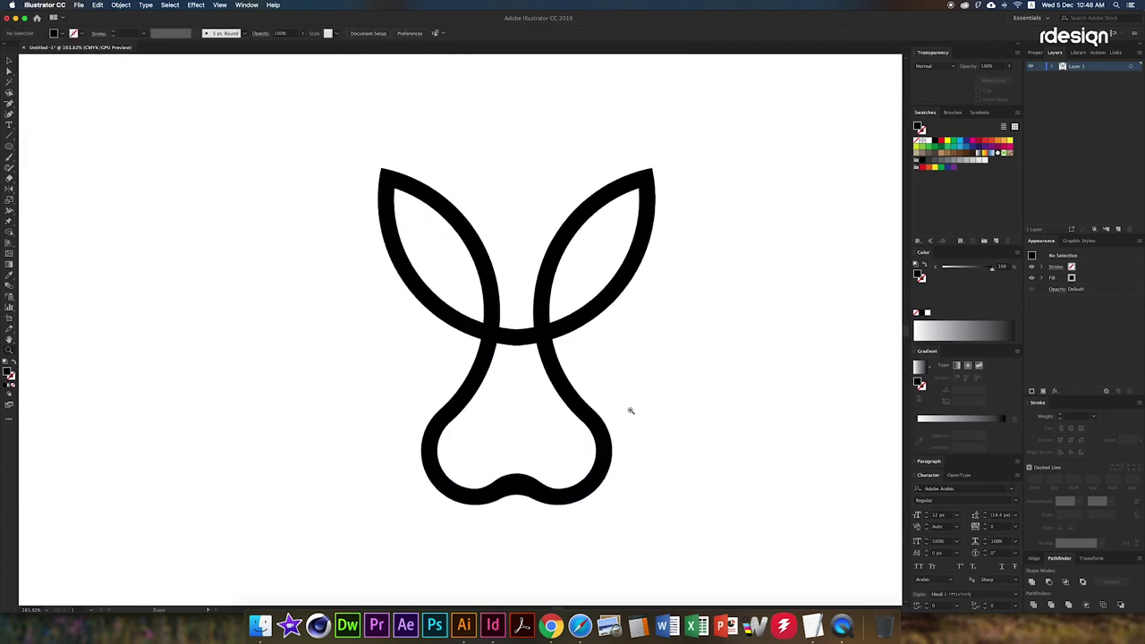
Draw two small black dot eyes inside the rabbit's head
mouse_move(662, 399)
left_mouse_down()
mouse_move(671, 408)
mouse_move(497, 403)
left_mouse_up()
left_click(604, 452, "shift")
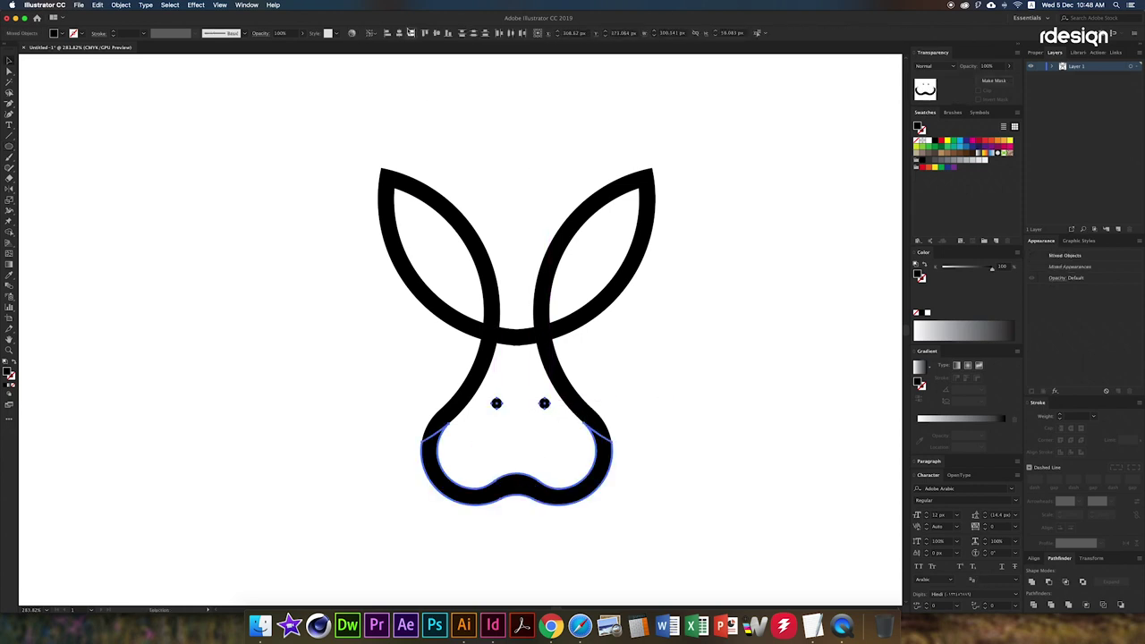
left_click(671, 393)
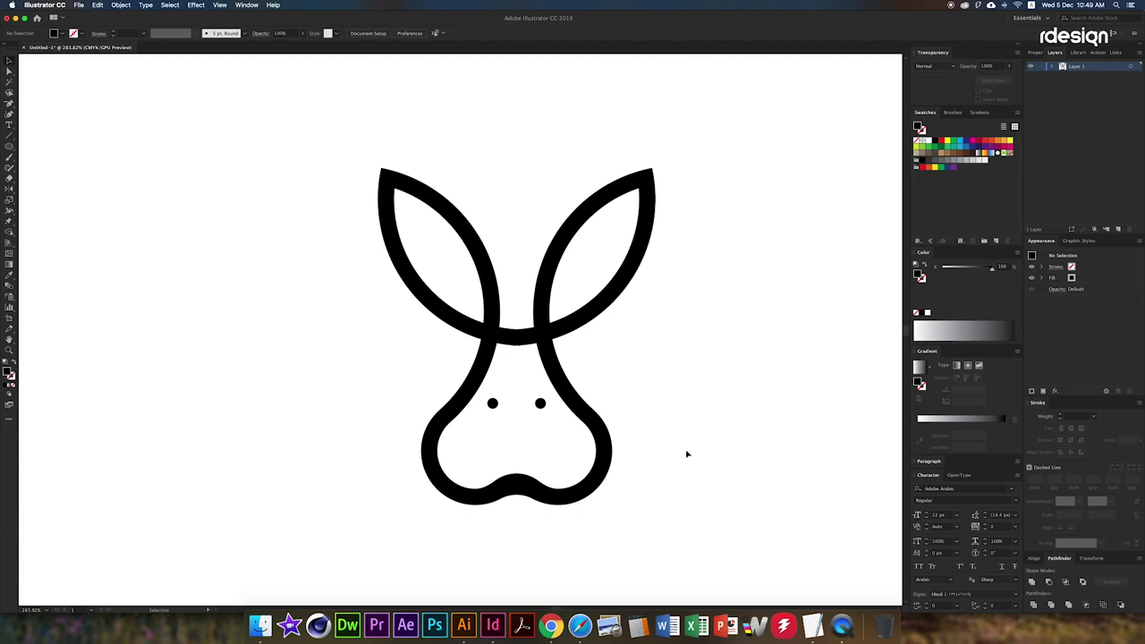
Draw a small closed pointed shape with the Pen tool beside the rabbit
key("p")
left_click(698, 463)
left_click(708, 403)
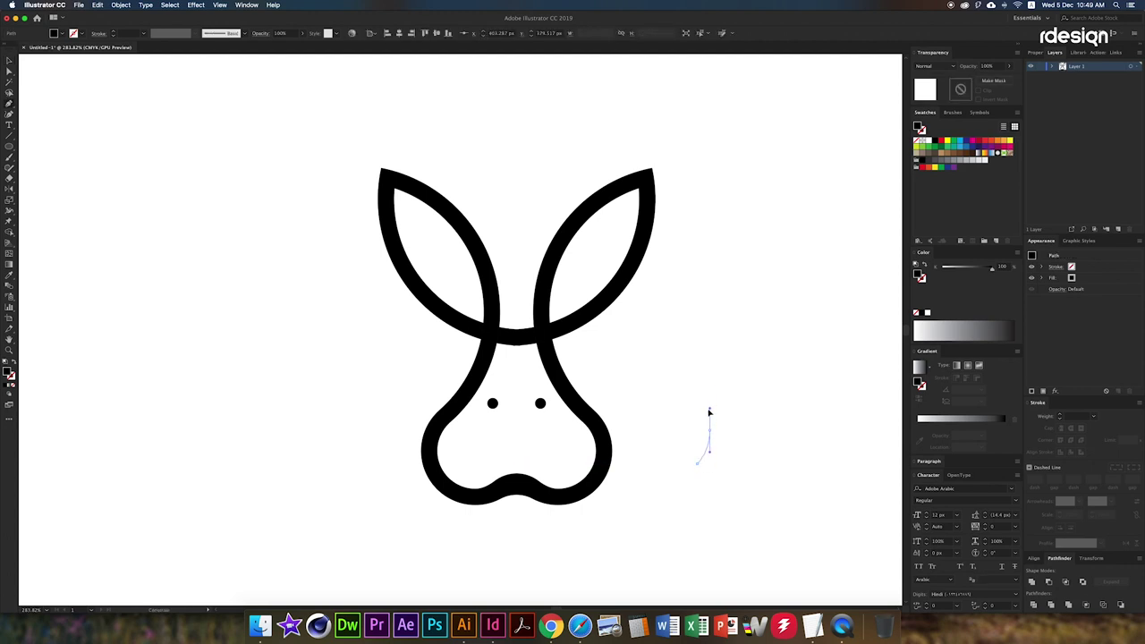
left_click(698, 462)
Unite the mirrored nose halves and move the shape into the face below the eyes
key("v")
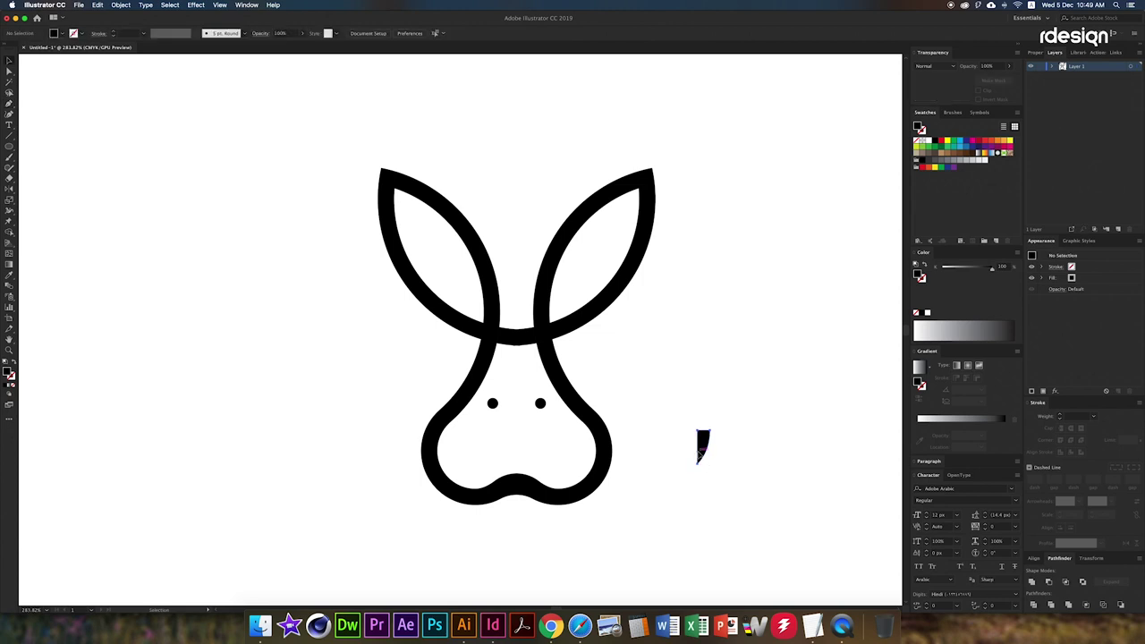
left_click_drag(733, 429, 680, 466)
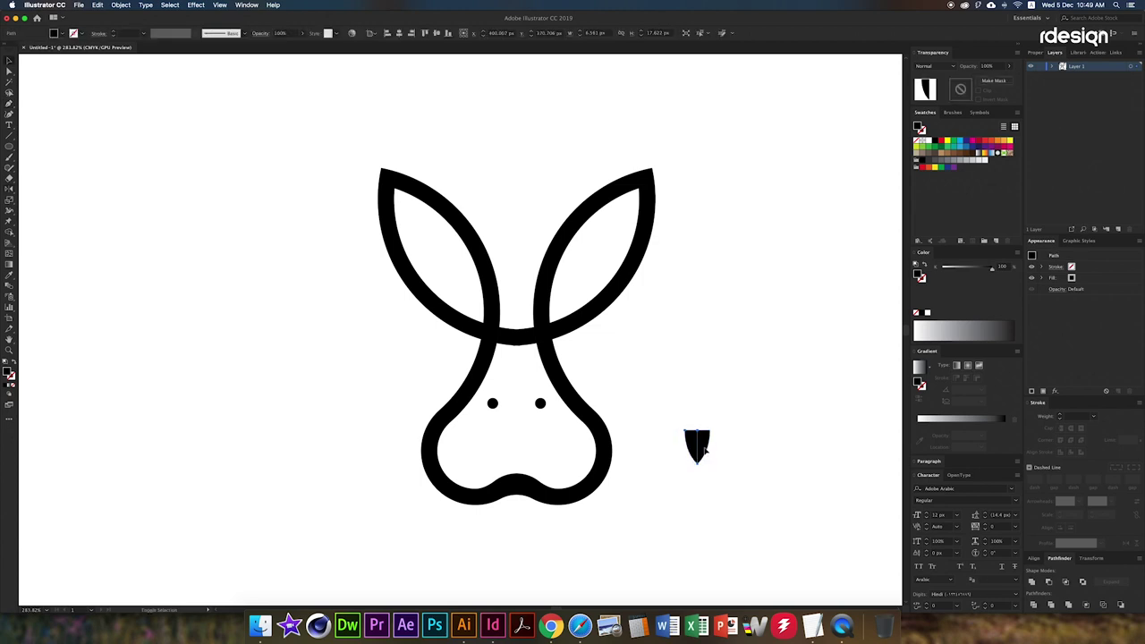
left_click(1031, 583)
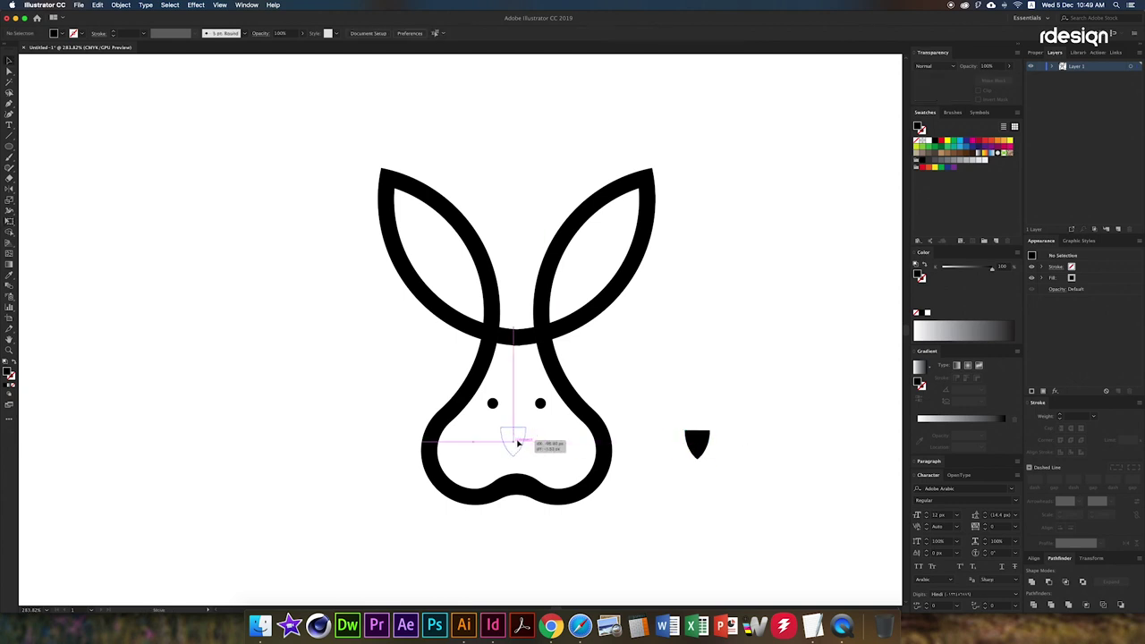
mouse_move(698, 446)
left_mouse_down()
mouse_move(519, 440)
mouse_move(639, 435)
left_mouse_up()
Enlarge the eyes and spread them further apart with Free Transform
left_click(519, 438)
key("e")
left_click(556, 380)
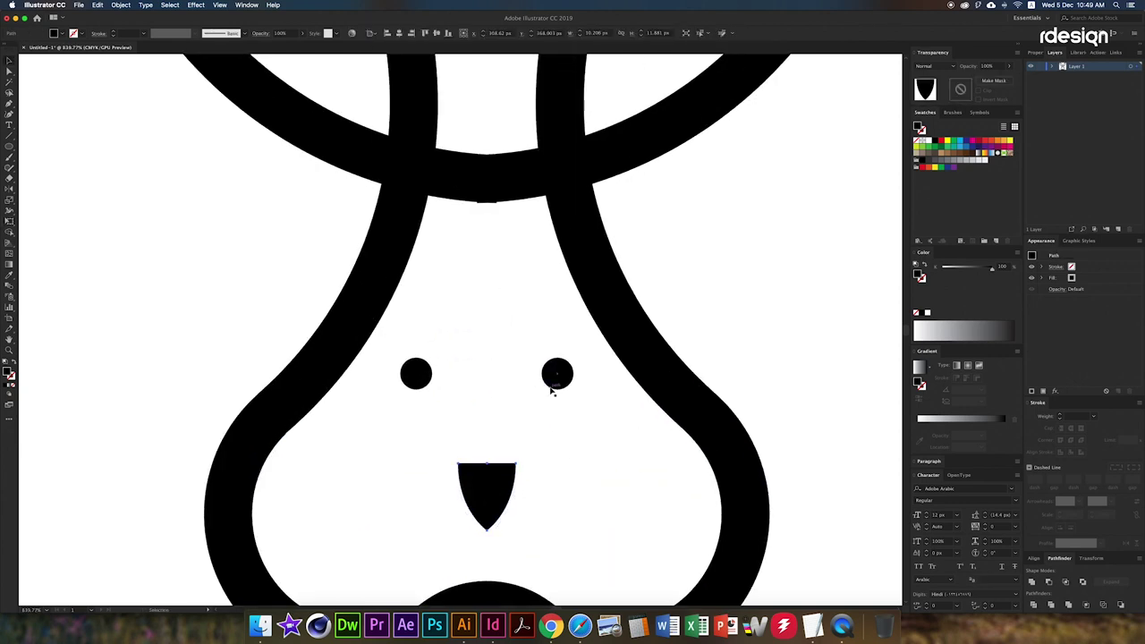
mouse_move(567, 391)
left_mouse_down()
mouse_move(586, 398)
mouse_move(425, 404)
left_mouse_up()
left_click(584, 389)
key("v")
left_click(403, 373)
key("Delete")
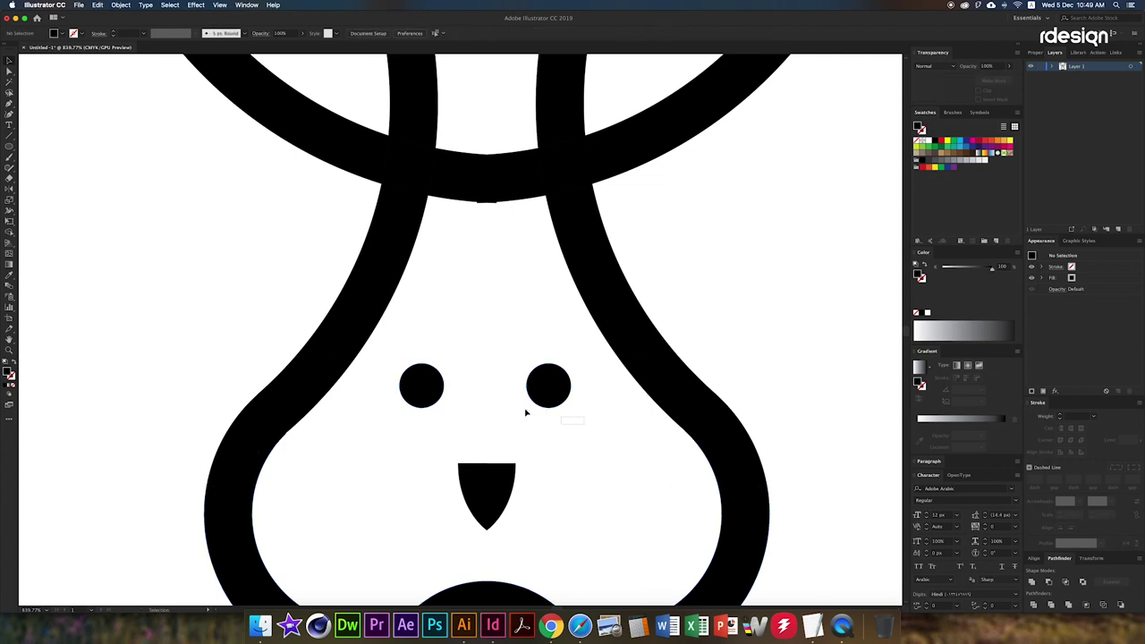
Round off and shorten the nose's point, then fit the artboard in view
left_click(710, 549)
left_click(503, 284)
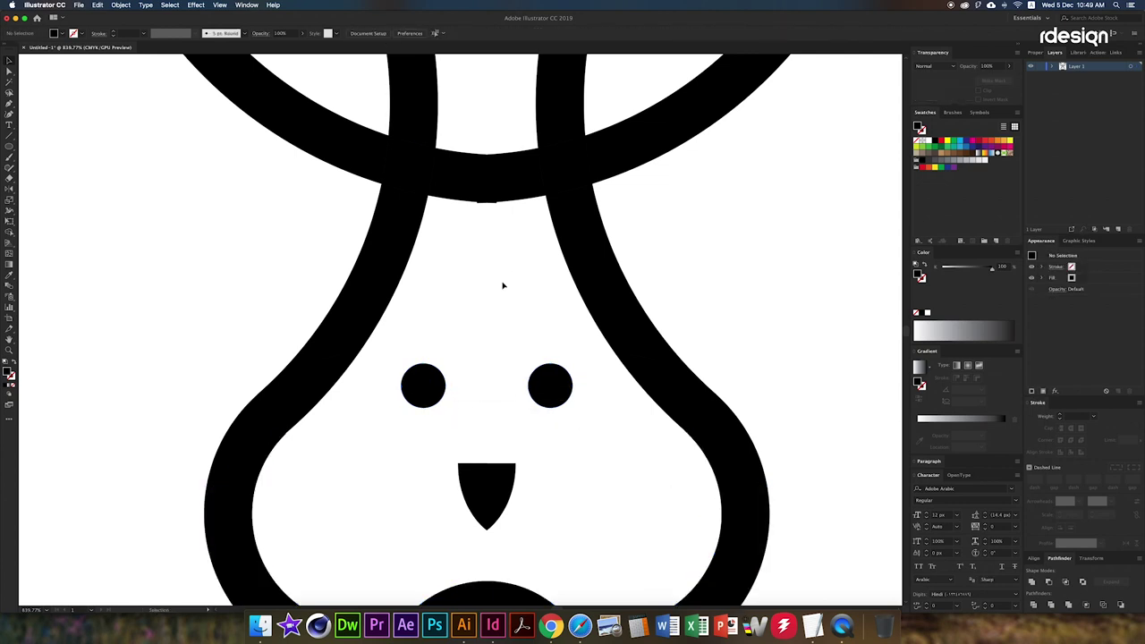
left_click(504, 481)
mouse_move(486, 528)
left_mouse_down()
mouse_move(486, 505)
mouse_move(497, 528)
left_mouse_up()
key("ctrl+0")
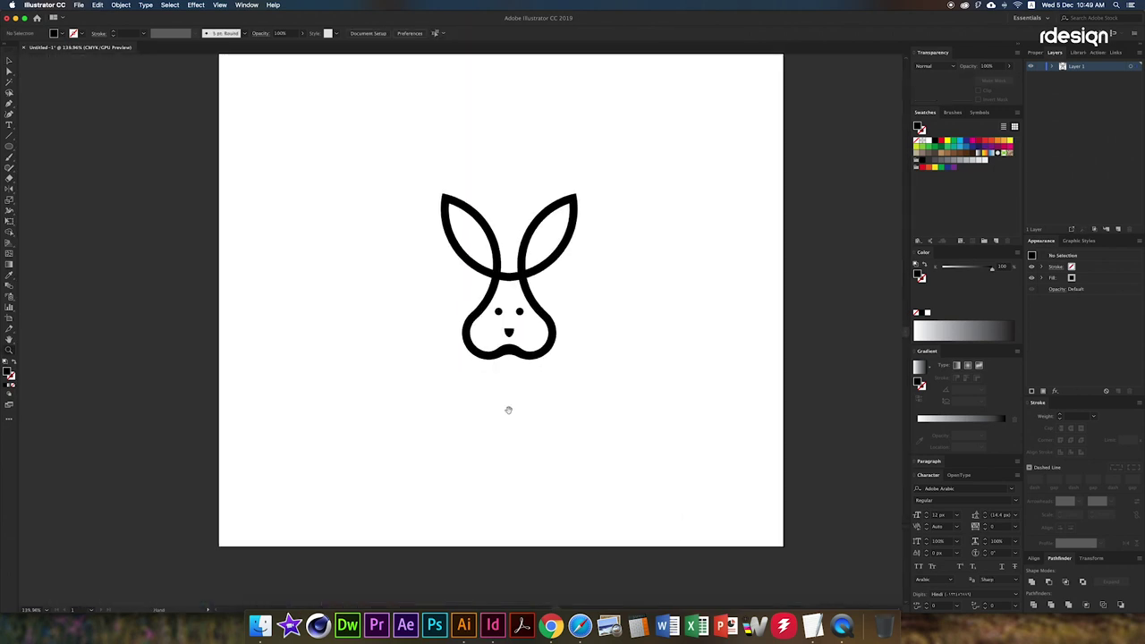
Type the text 'RABBIT ZON' below the rabbit
key("ctrl+0")
left_click(412, 446)
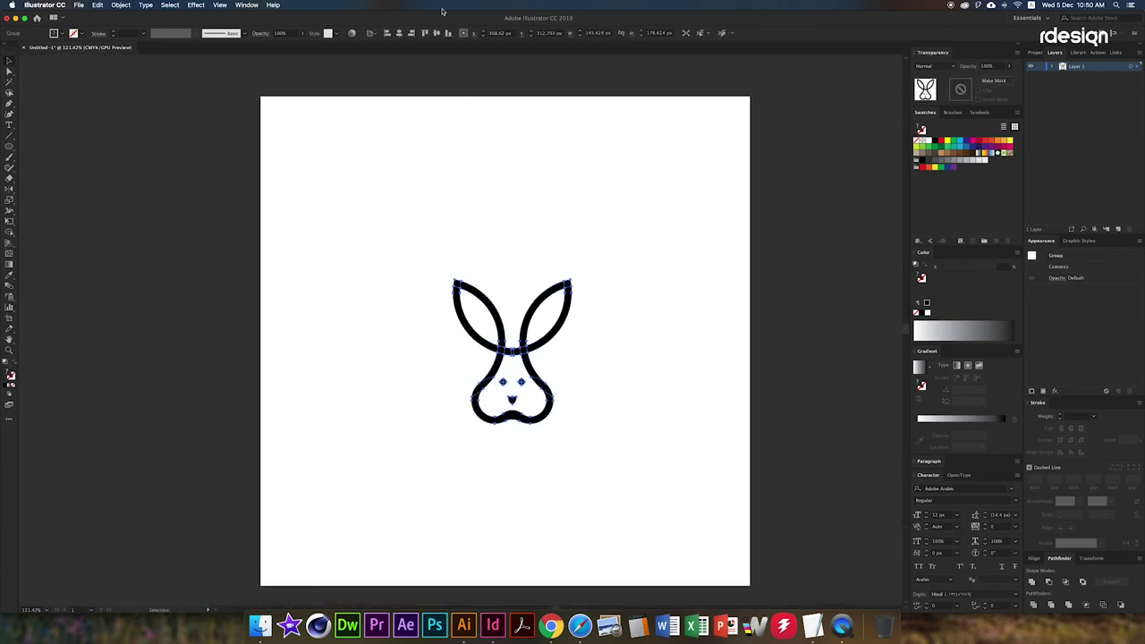
left_click(473, 474)
type("RABBIT ZON")
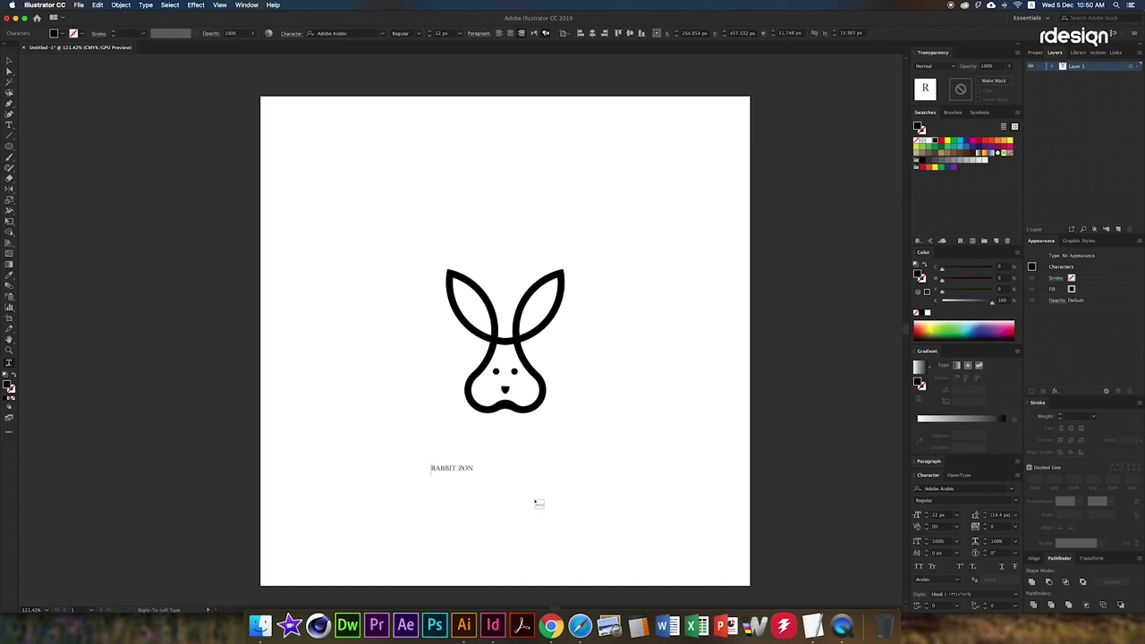
key("super+a")
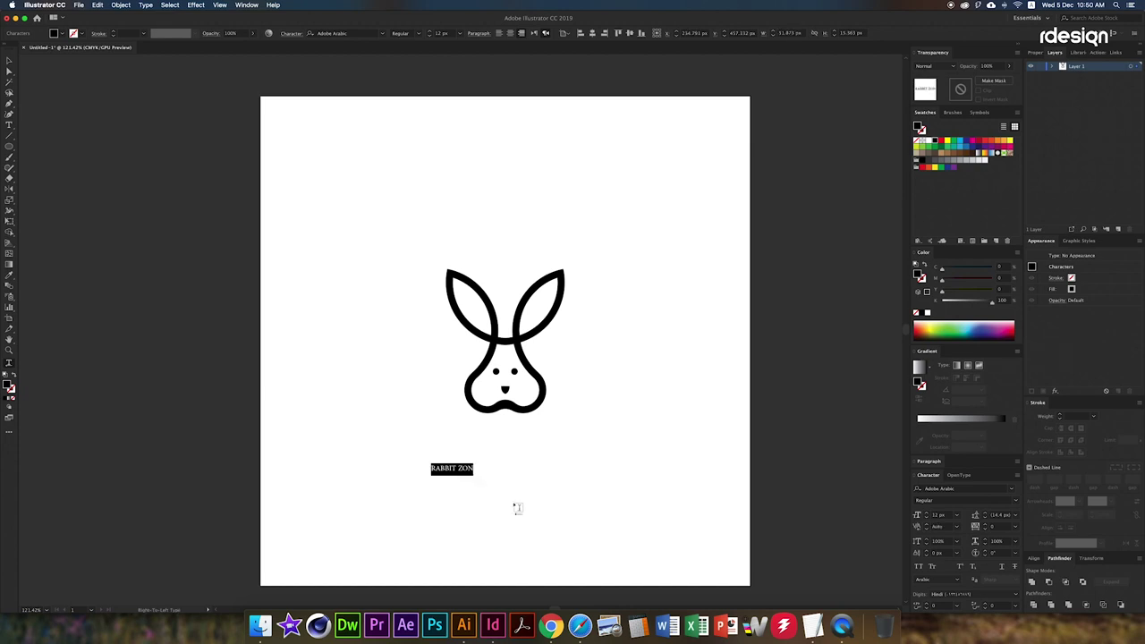
key("Escape")
Scale the RABBIT ZON text up and centre it horizontally on the artboard
key("e")
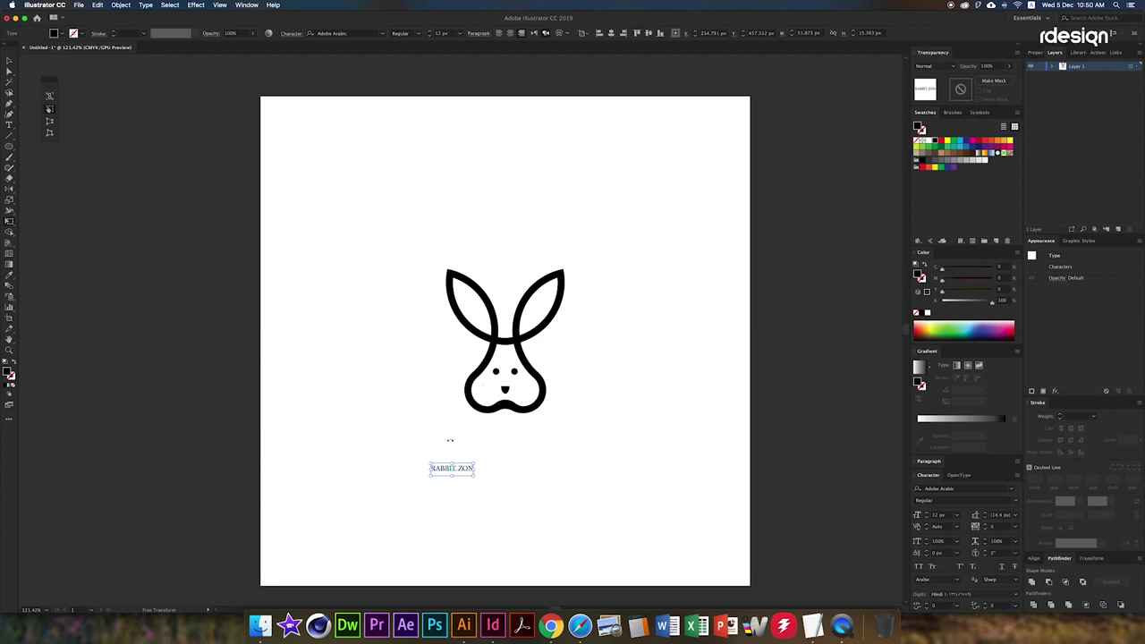
left_click_drag(474, 474, 582, 468)
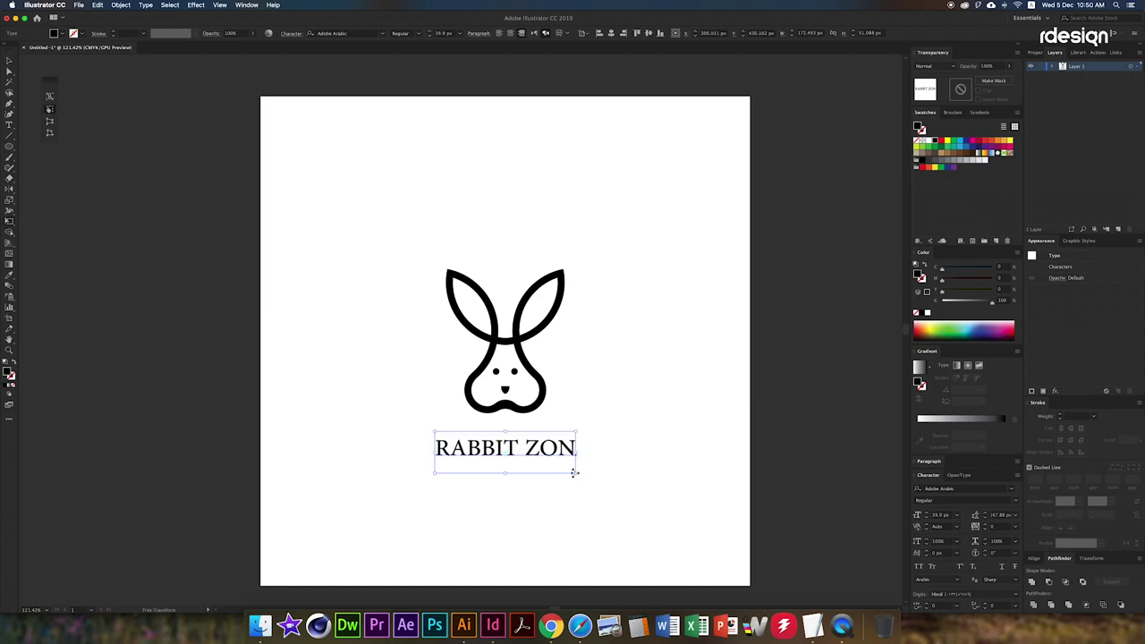
left_click(536, 33)
left_click(612, 33)
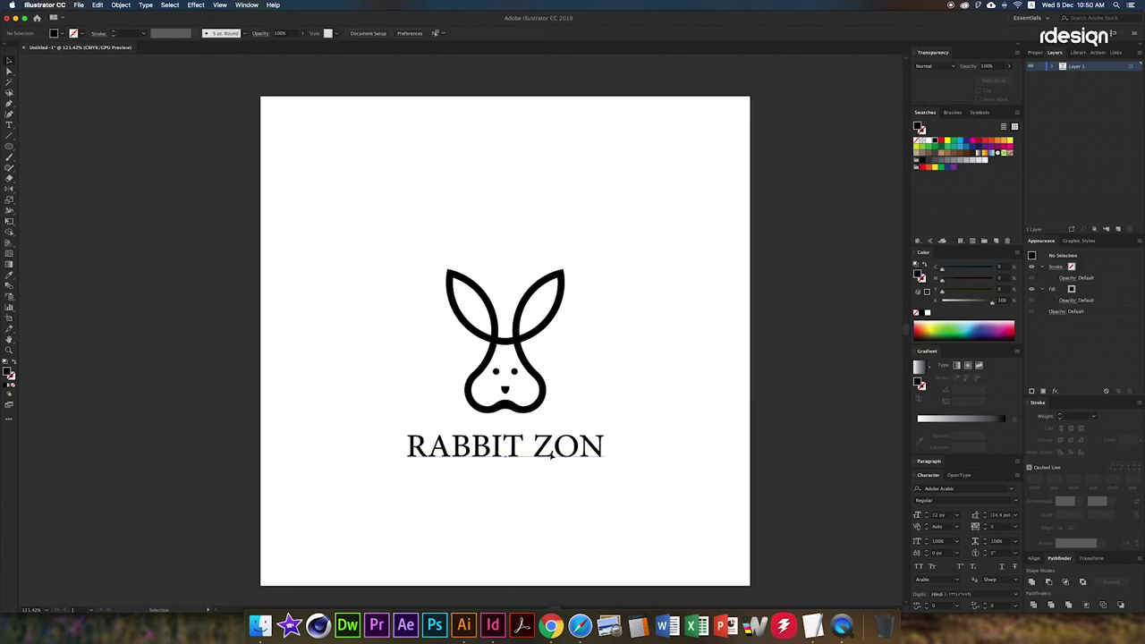
Change the heading font to a bold sans-serif 'mont' family
left_click(960, 489)
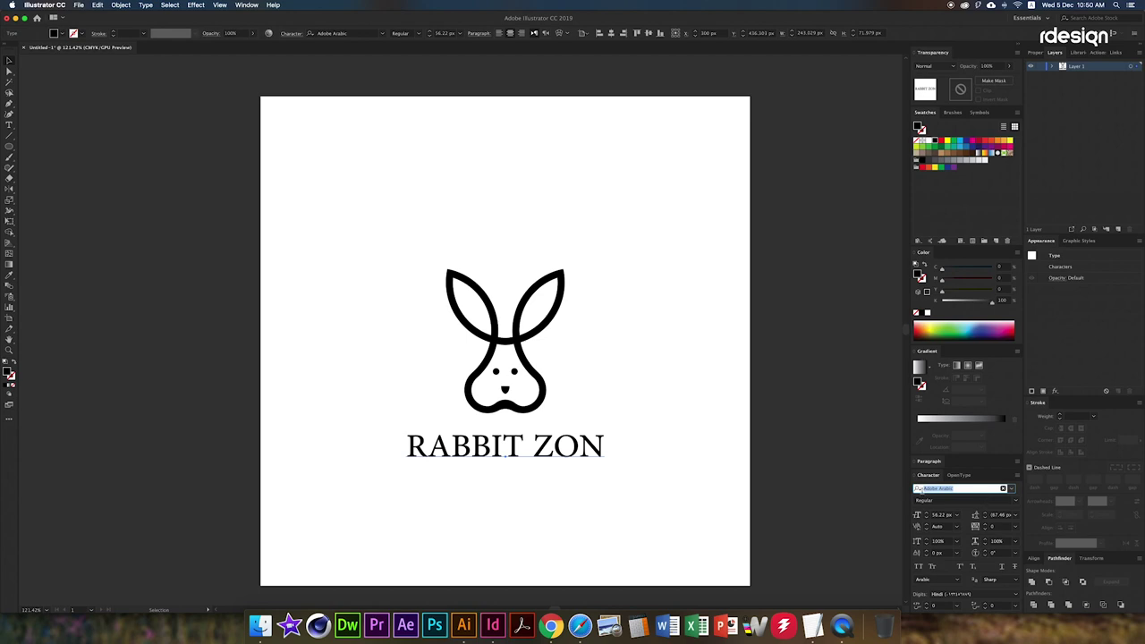
type("mont")
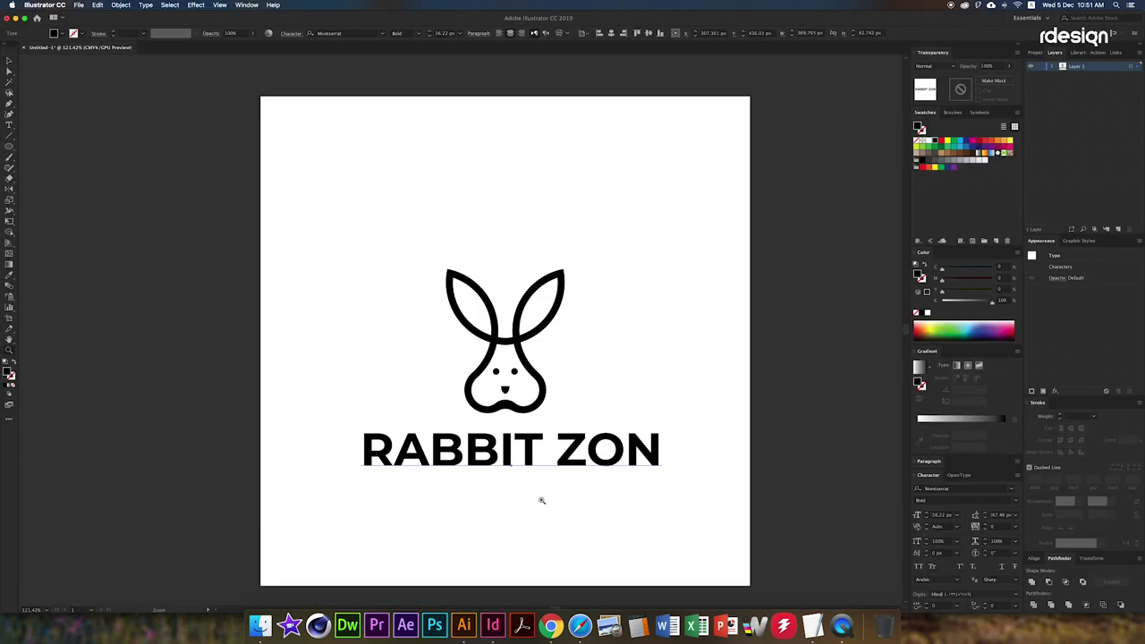
left_click(542, 500)
left_click(570, 511)
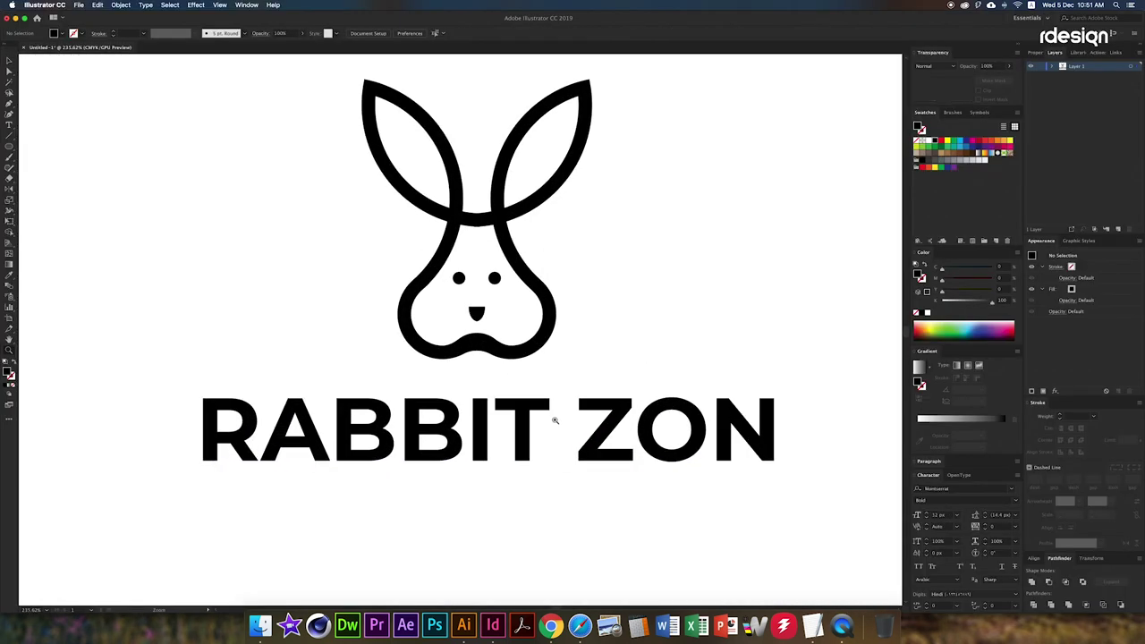
Change the heading to title case, reading 'Rabbit Zon'
key("t")
key("ctrl+a")
left_click(145, 5)
mouse_move(164, 134)
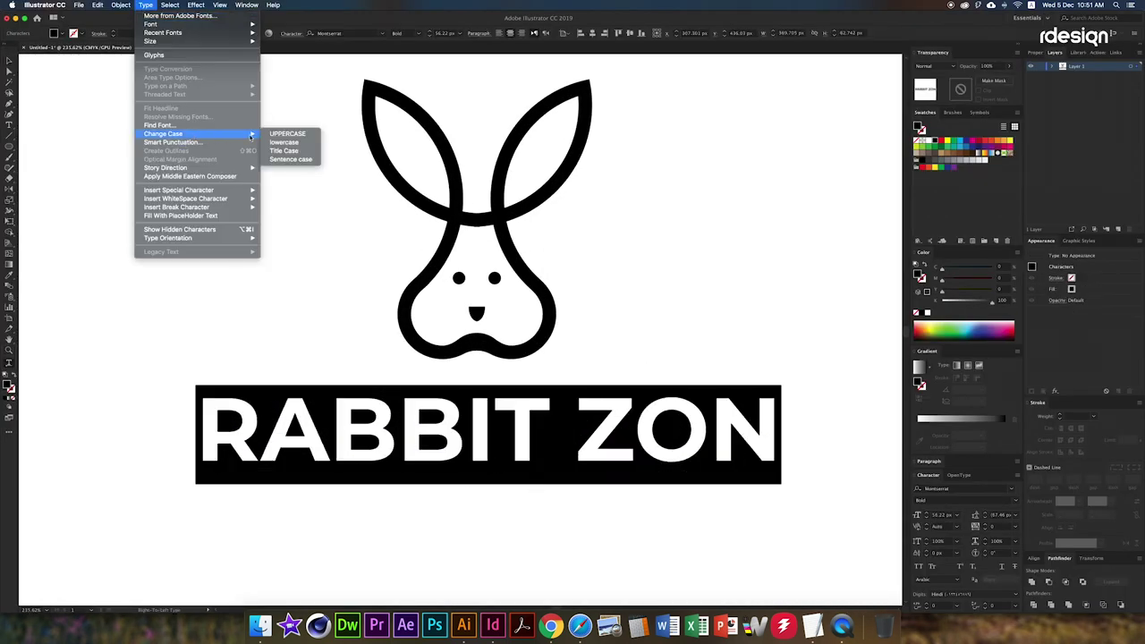
left_click(281, 153)
left_click(8, 61)
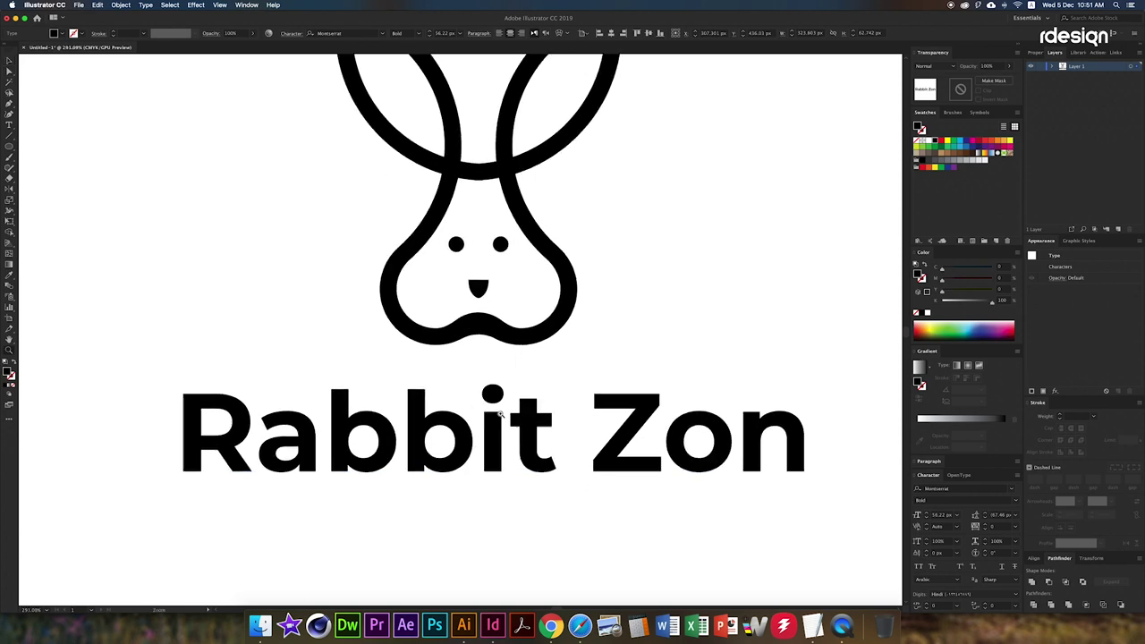
Convert the heading letters to outlines and pick out the letter 'a'
key("ctrl+plus")
key("ctrl+shift+o")
left_click(272, 483)
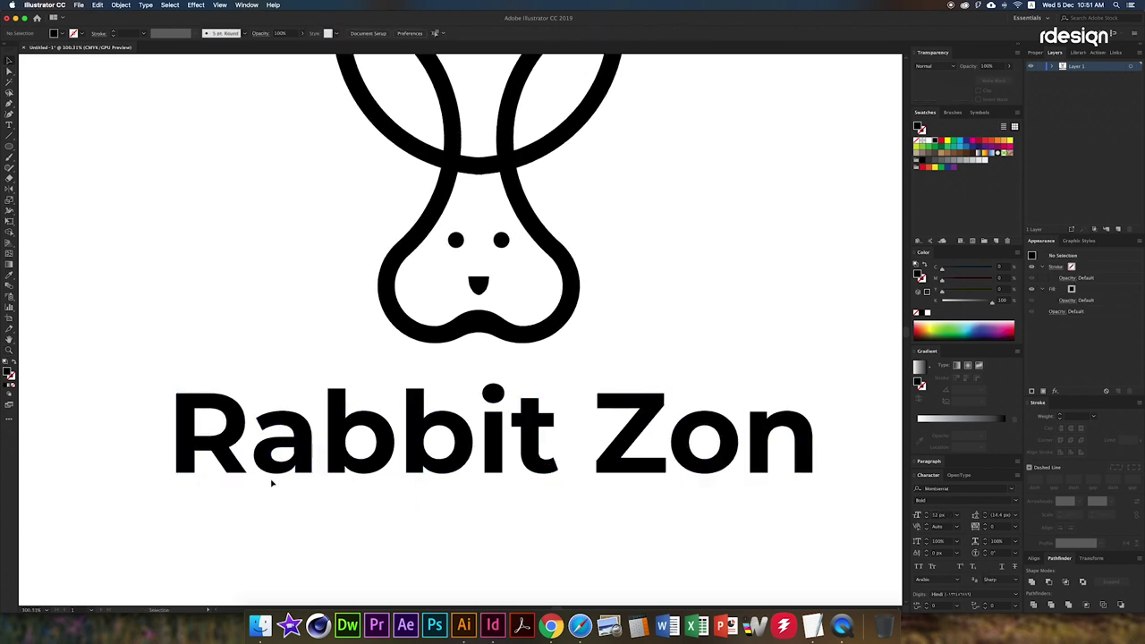
left_click(319, 465)
Slide the a, b, b, i and t of Rabbit left so the letters overlap tightly
left_click_drag(300, 467, 288, 465)
left_click_drag(345, 467, 295, 467)
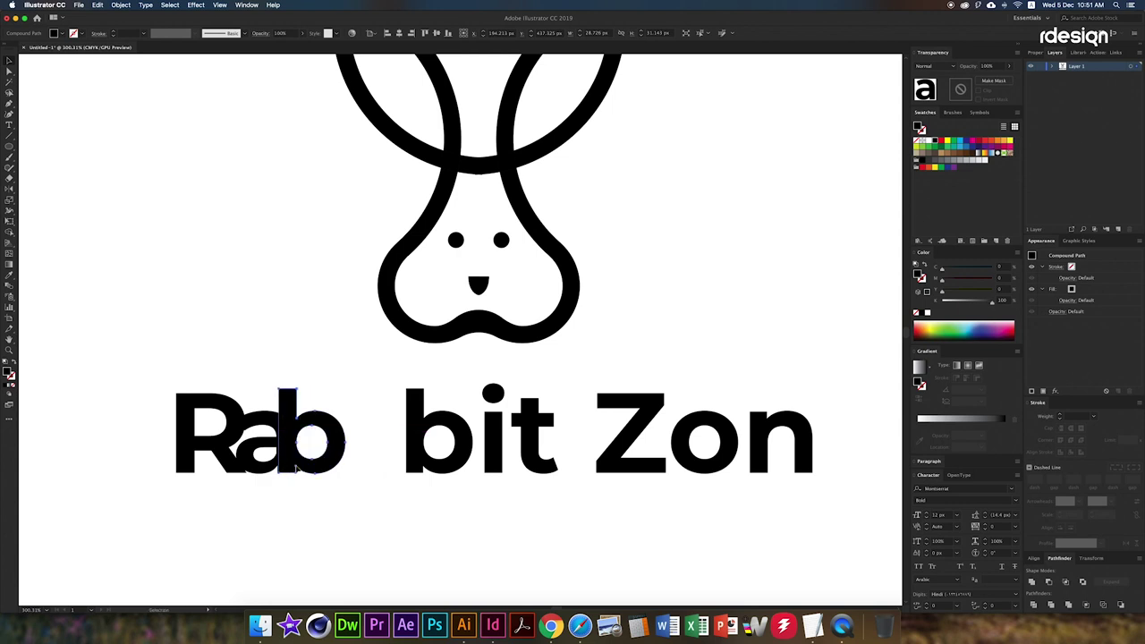
scroll(295, 467, "up", 5)
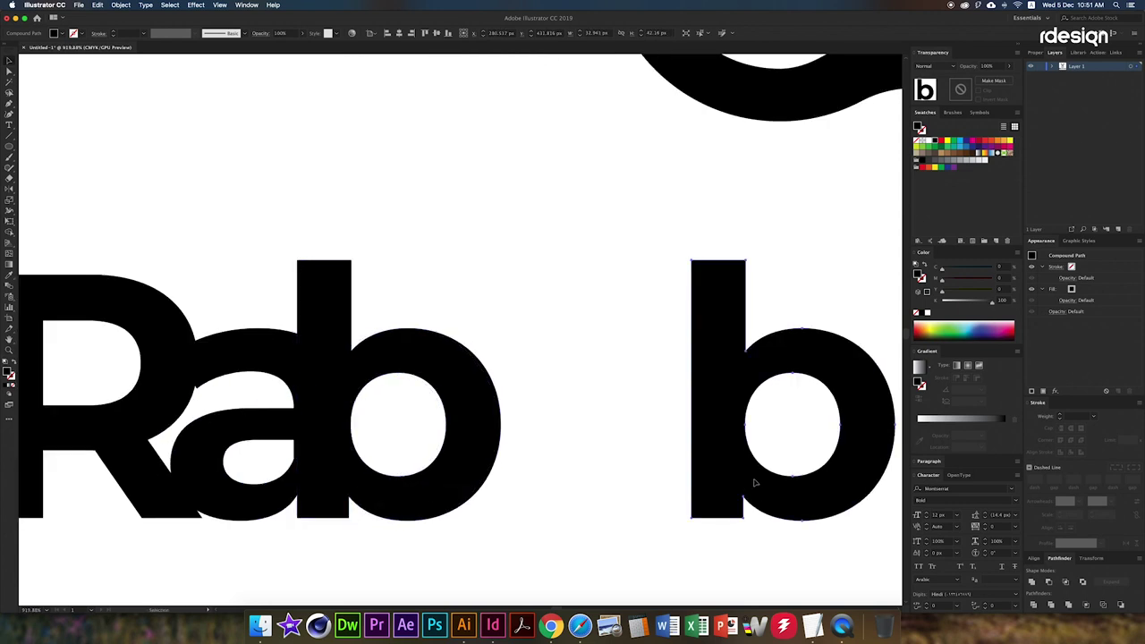
left_click_drag(754, 483, 508, 470)
scroll(502, 493, "down", 2)
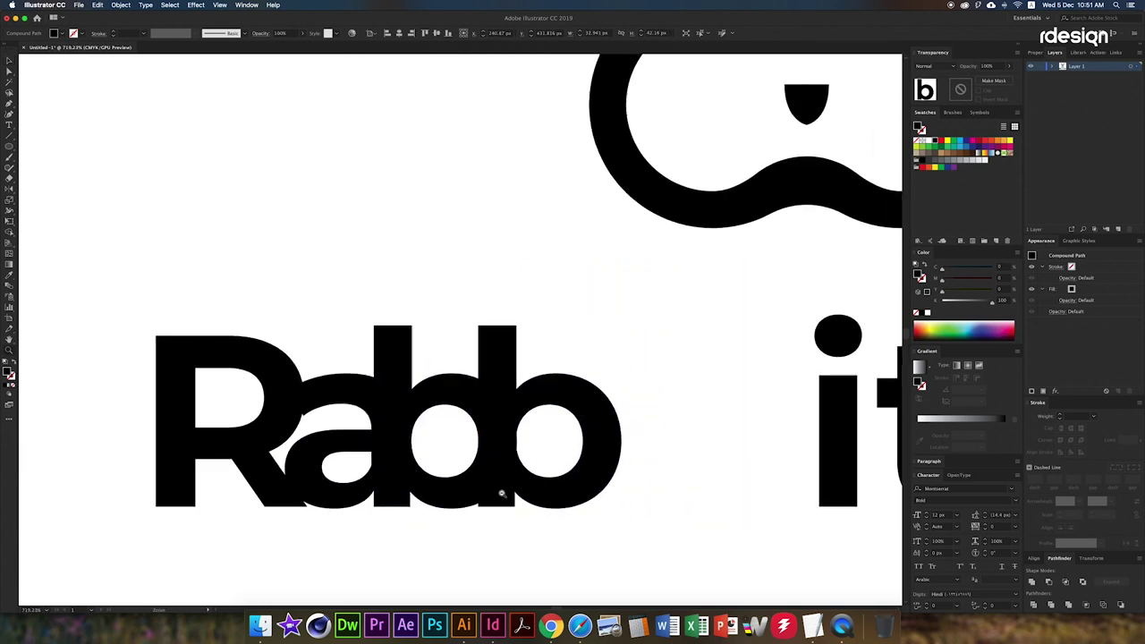
scroll(677, 511, "right", 5)
left_click_drag(639, 491, 455, 487)
left_click_drag(711, 469, 519, 469)
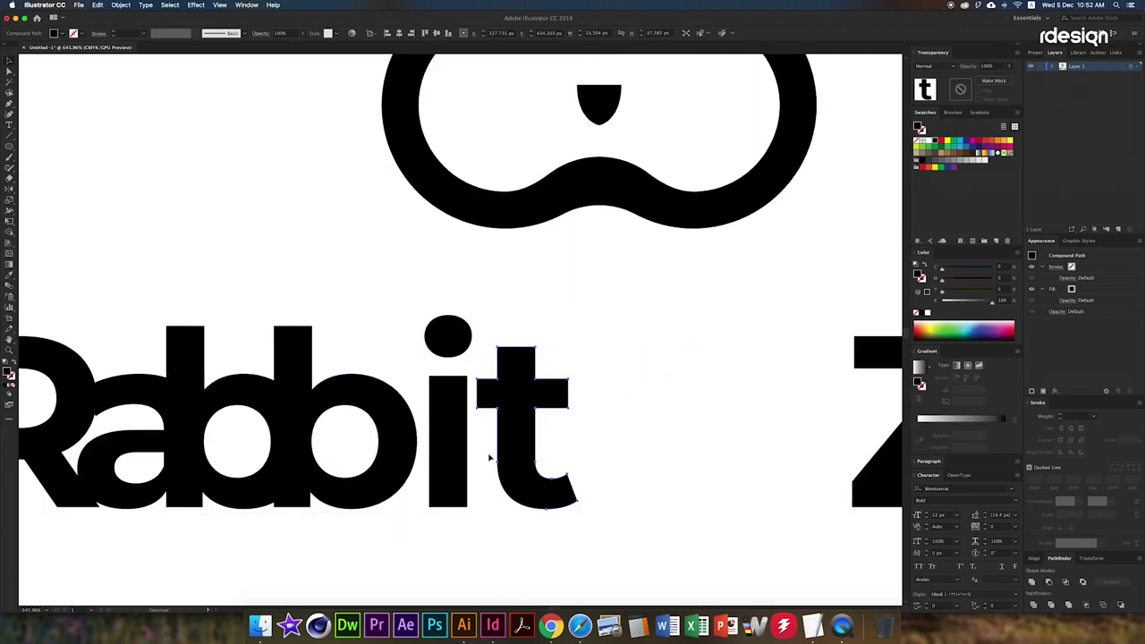
left_click(471, 393)
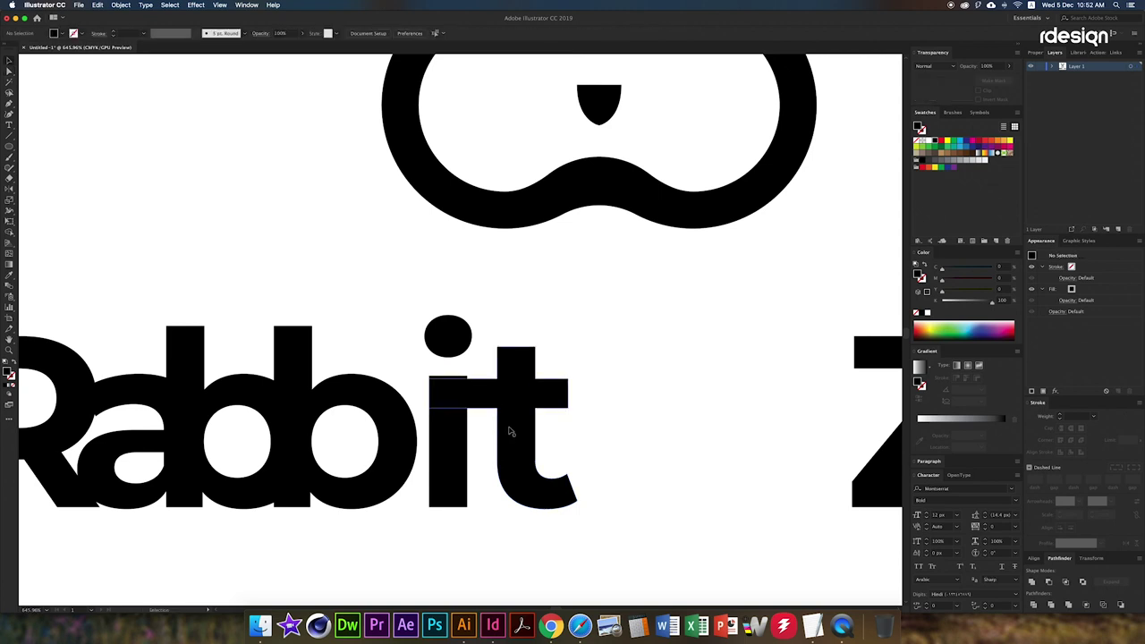
left_click_drag(510, 432, 513, 437)
scroll(512, 437, "up", 5)
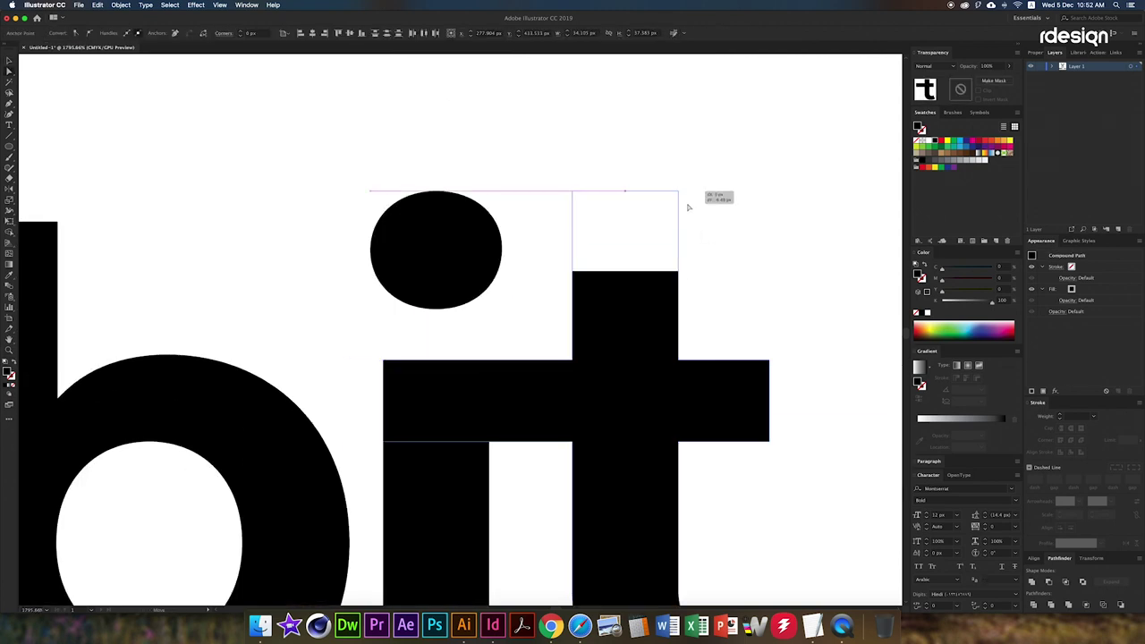
scroll(595, 426, "down", 5)
scroll(595, 426, "up", 3)
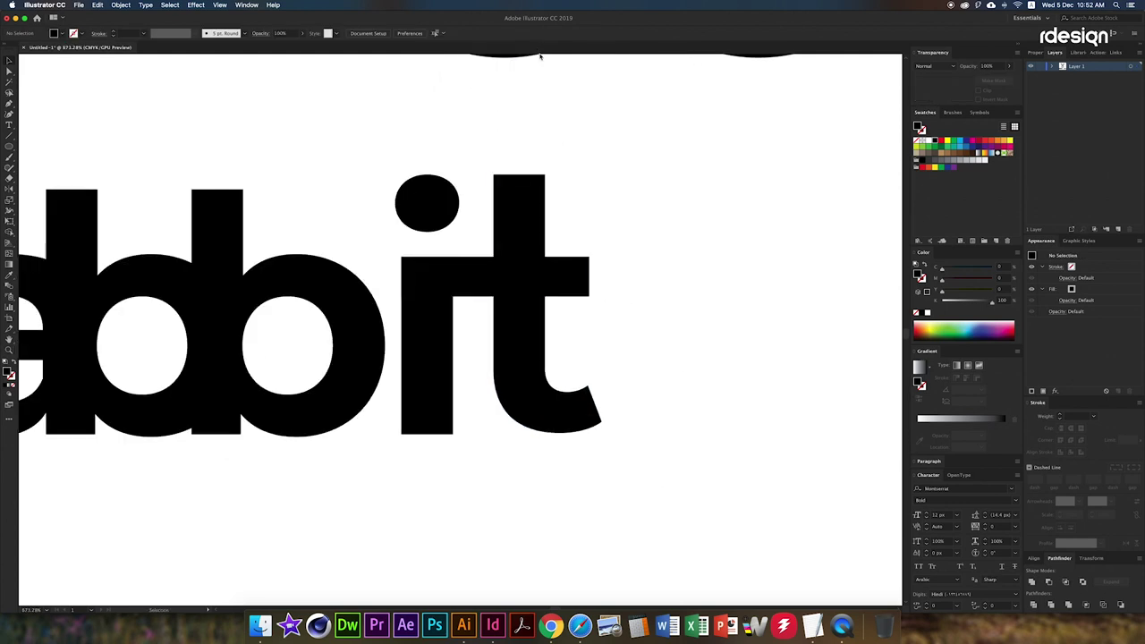
Tighten Zon by pulling the o and n together and moving Z beside Rabbit
key("super+r")
key("a")
left_click_drag(628, 355, 488, 425)
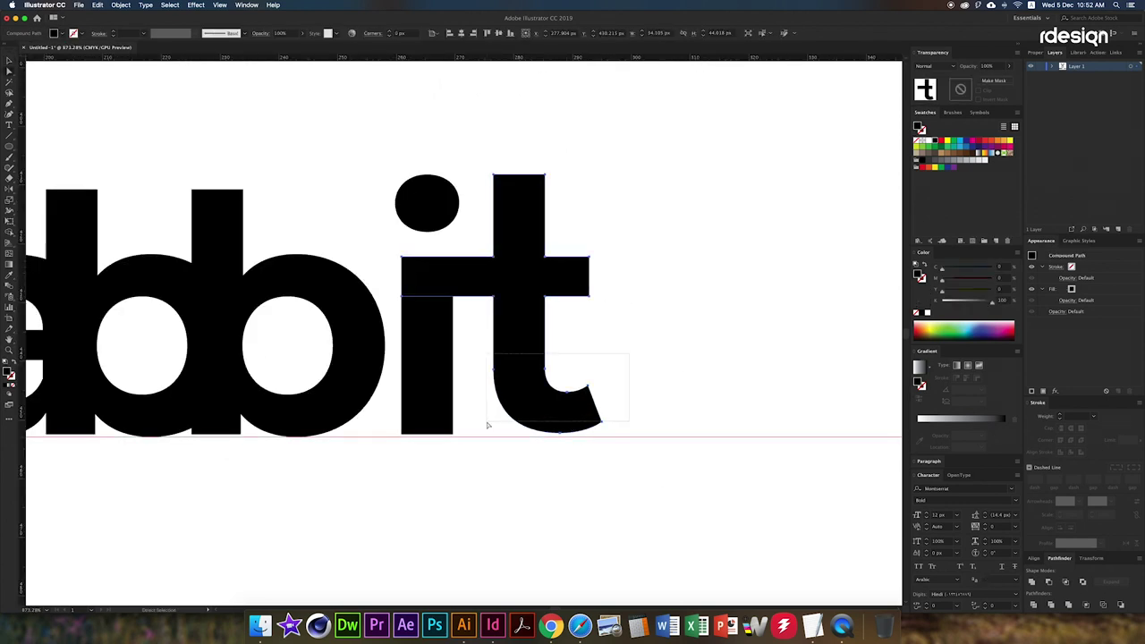
left_click(626, 427)
scroll(699, 458, "down", 4)
scroll(486, 486, "down", 2)
mouse_move(638, 460)
left_mouse_down()
mouse_move(689, 455)
mouse_move(679, 458)
left_mouse_up()
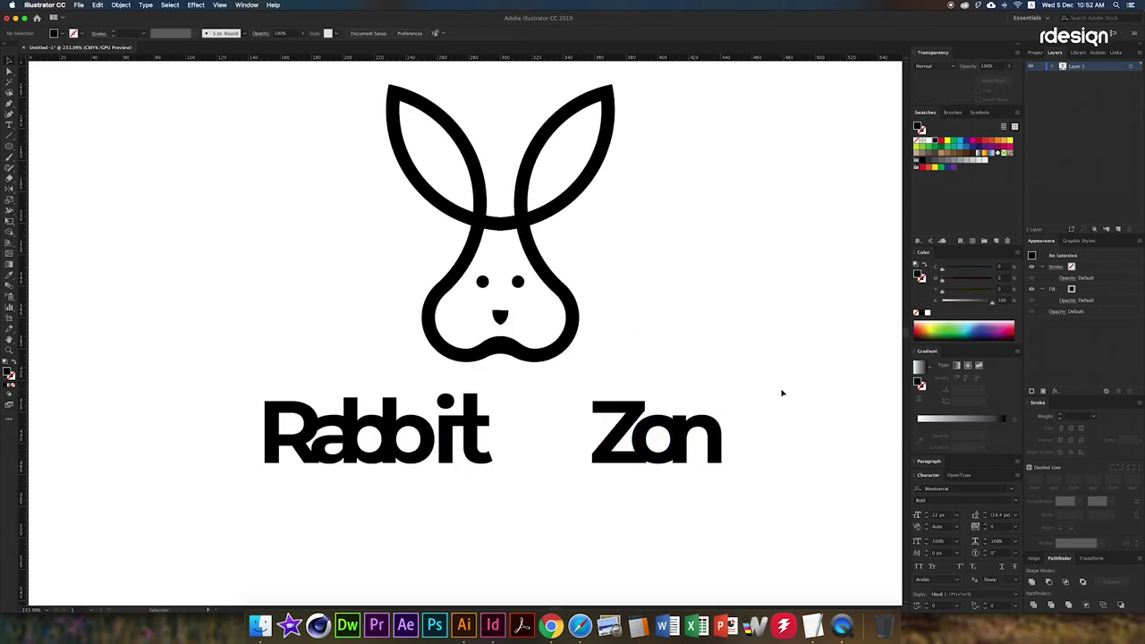
left_click_drag(604, 461, 528, 461)
left_click_drag(716, 389, 212, 519)
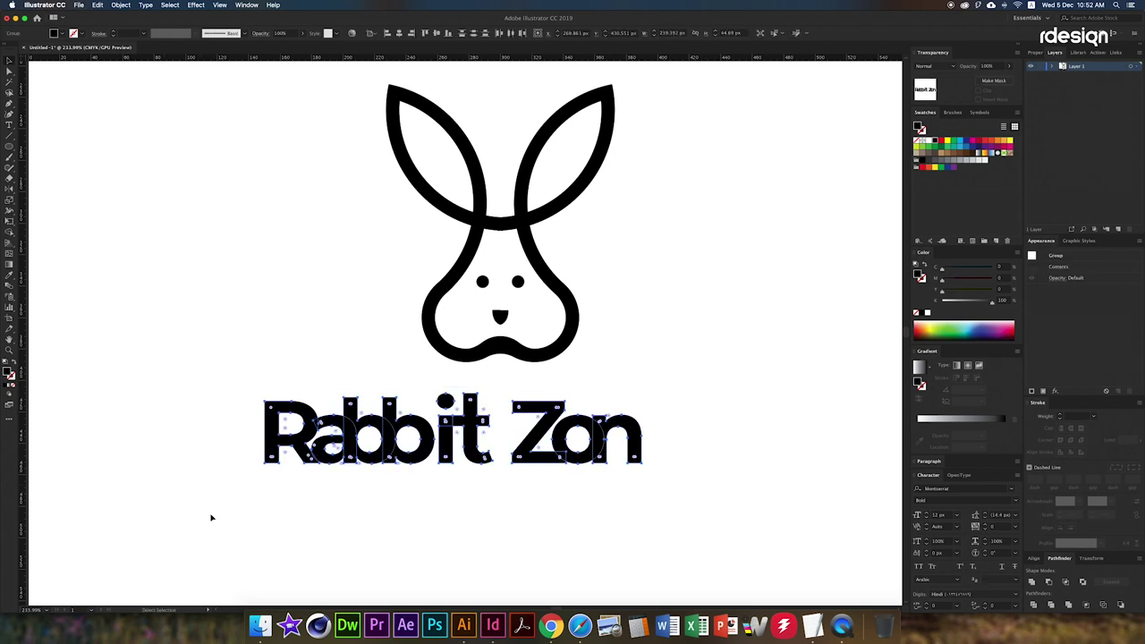
Group all heading letters and centre the block under the rabbit
key("super+g")
mouse_move(576, 435)
left_mouse_down()
mouse_move(624, 435)
mouse_move(550, 473)
left_mouse_up()
key("super+shift+a")
key("z")
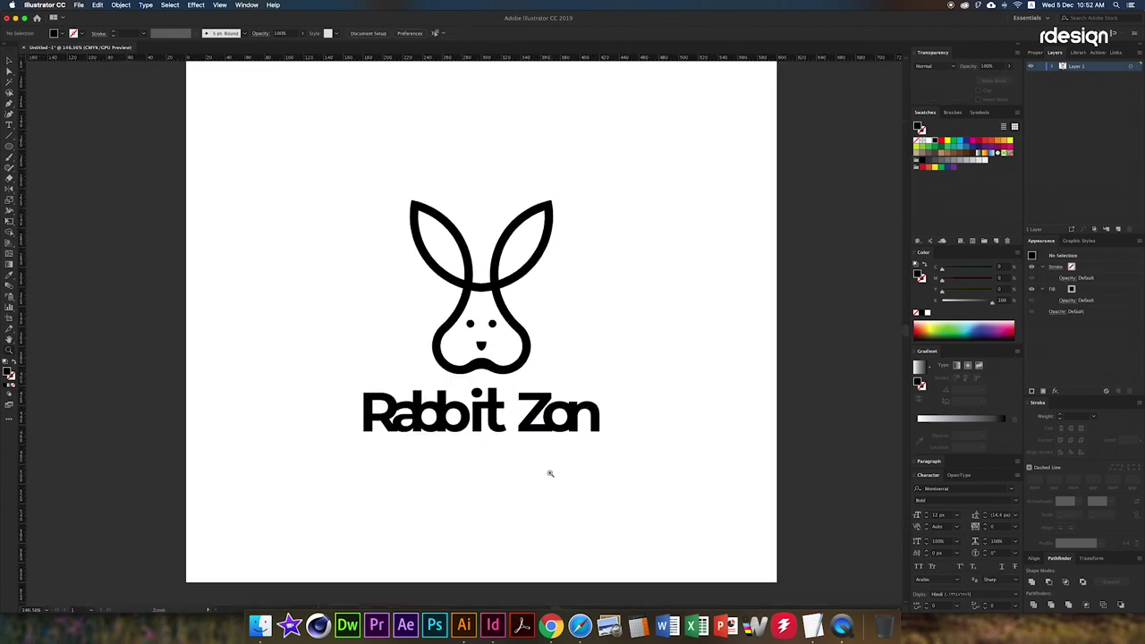
key("t")
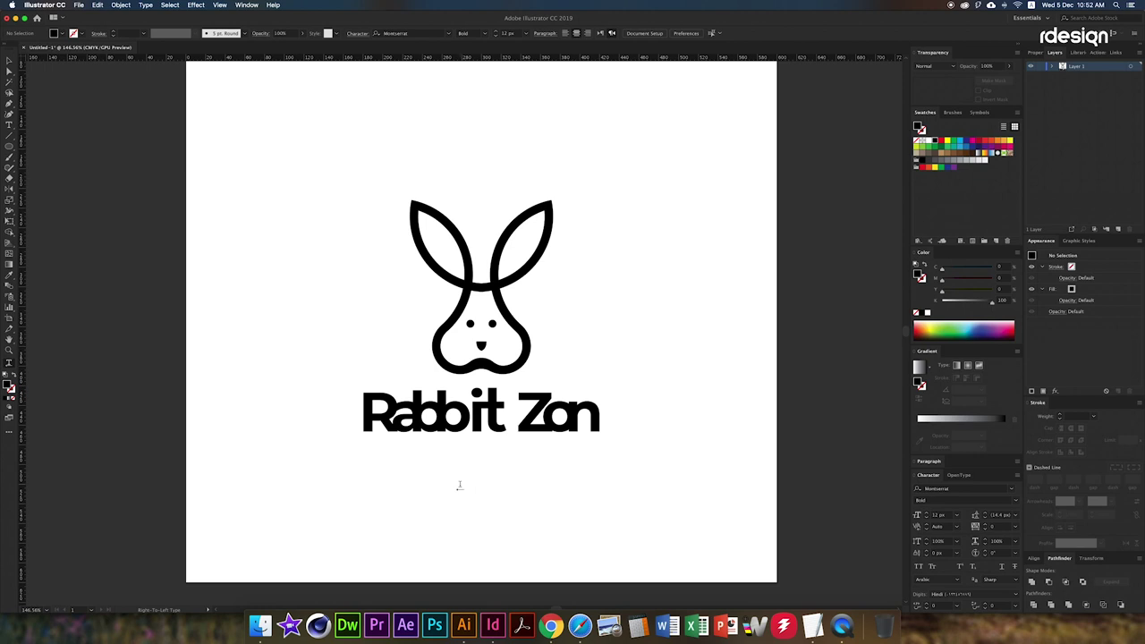
Type the tagline 'create your dream design' below the heading in Medium weight
left_click(459, 485)
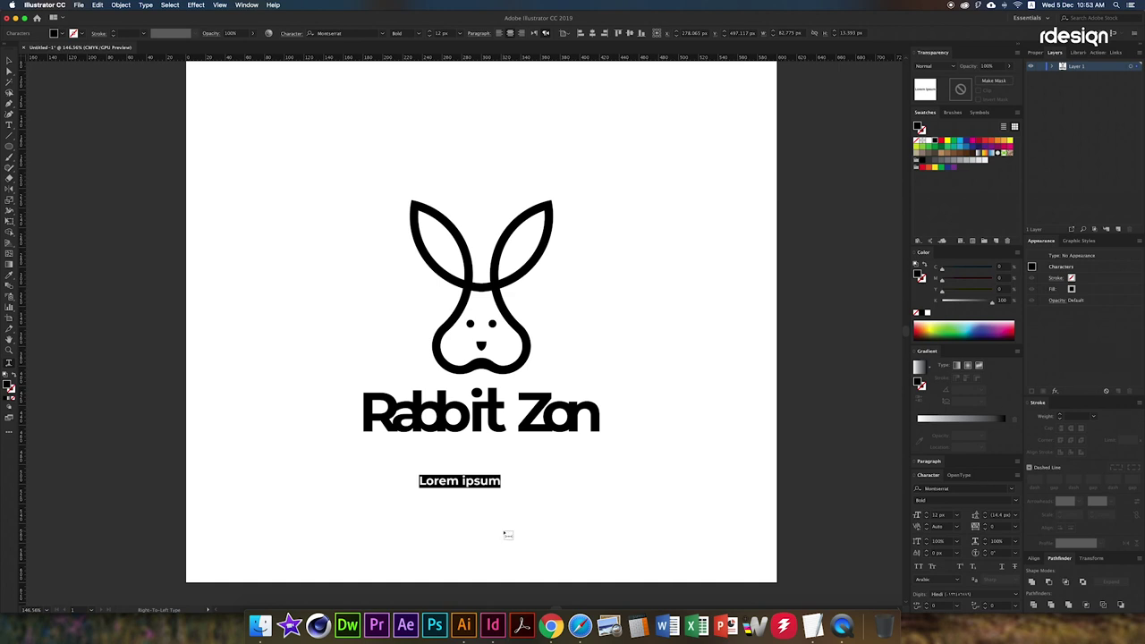
type("we")
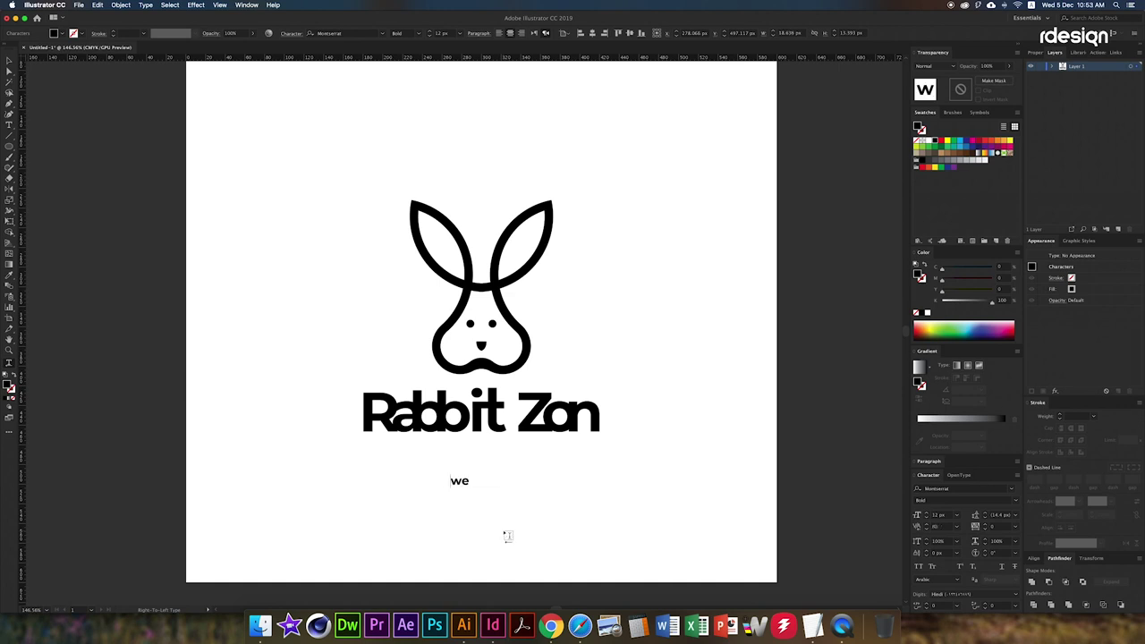
type("b design")
key("super+a")
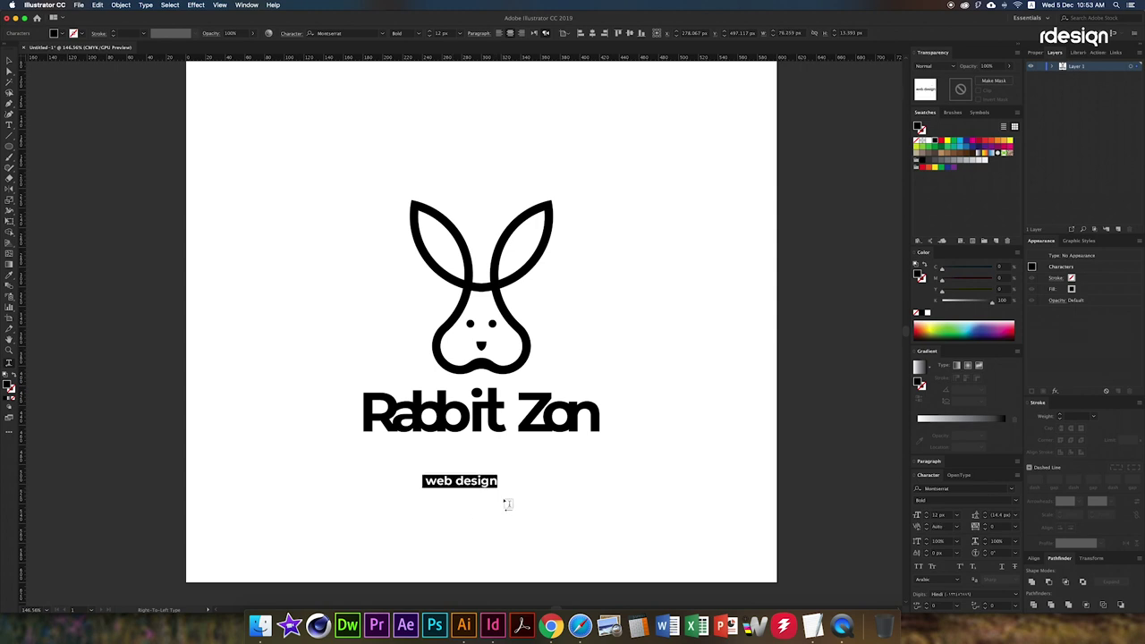
type("create")
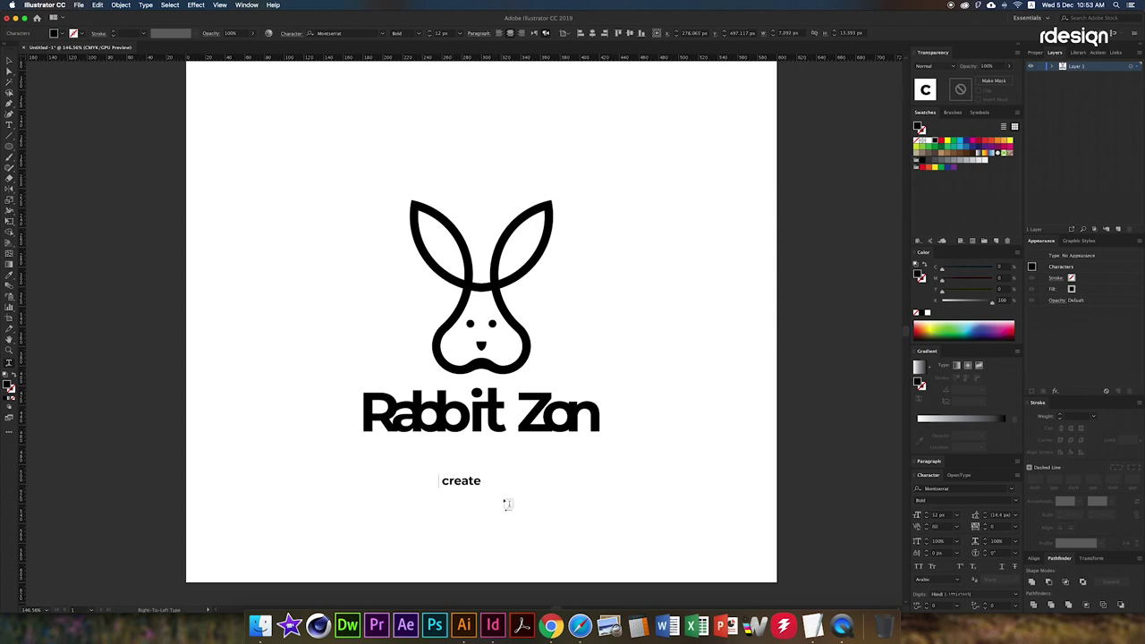
type(" your")
type(" dream design")
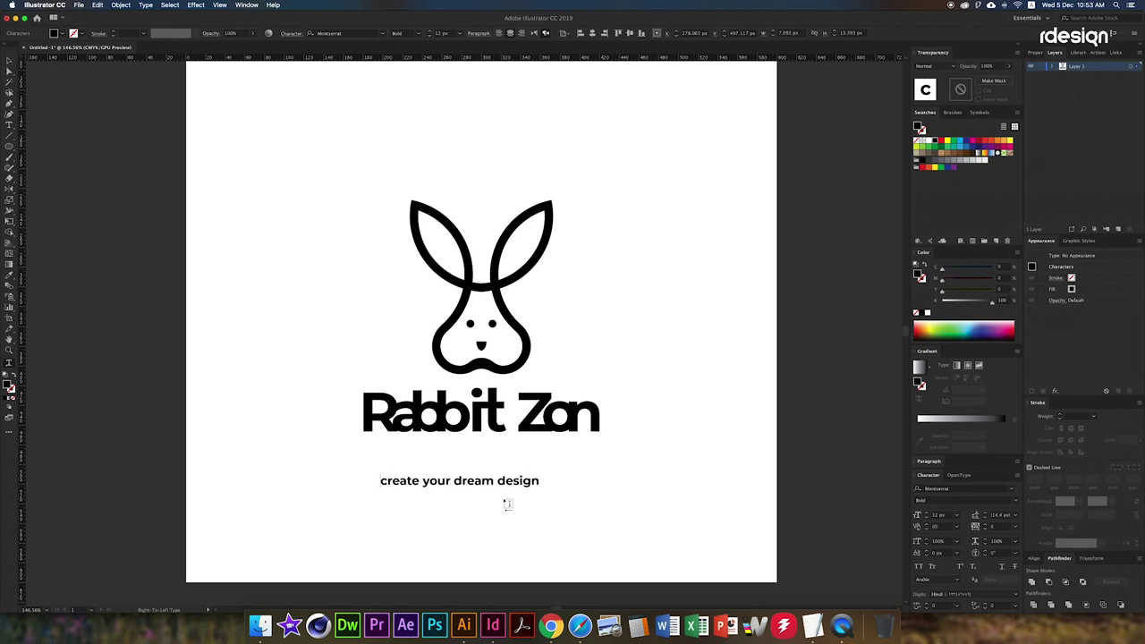
key("ctrl+a")
left_click(1013, 502)
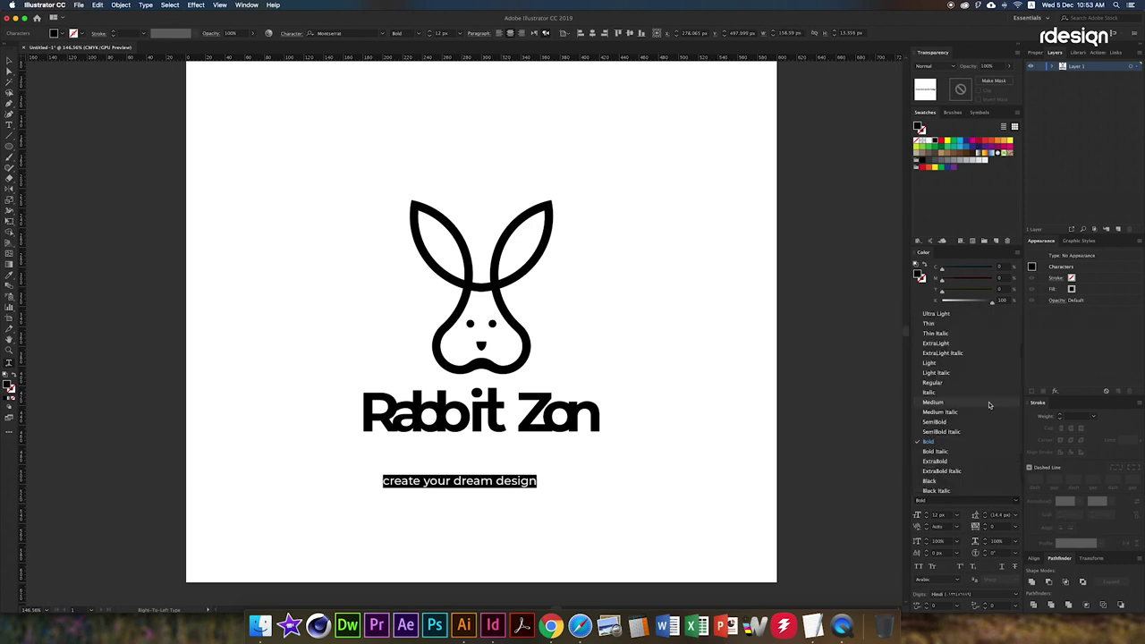
key("Return")
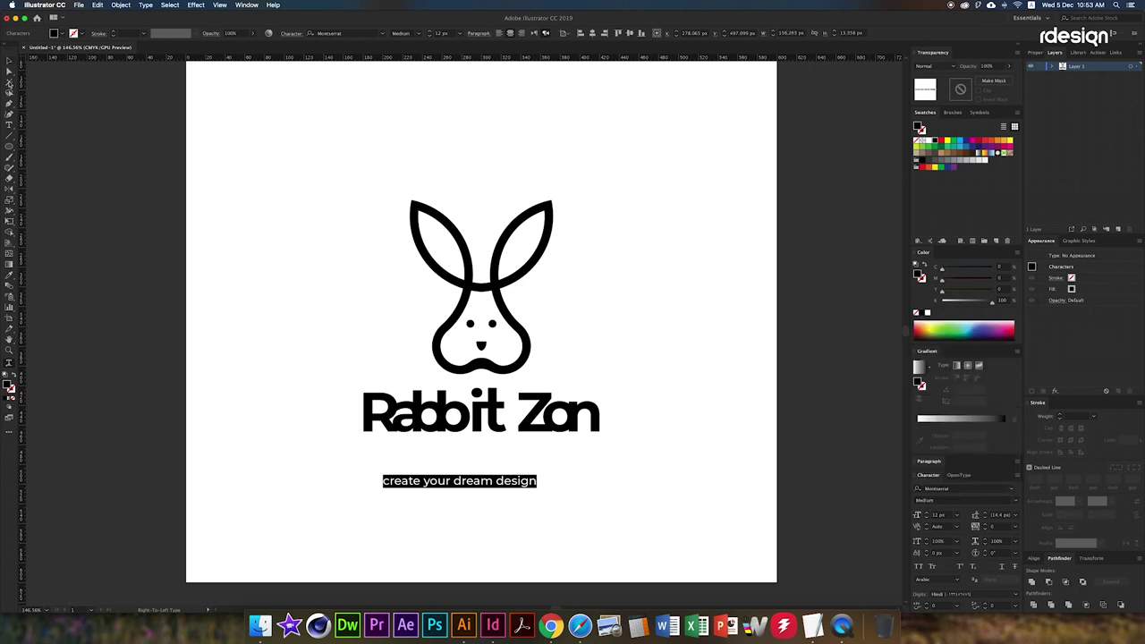
key("Escape")
Convert the tagline to Title Case, enlarge it and move it beneath Rabbit Zon
mouse_move(506, 485)
left_mouse_down()
mouse_move(479, 427)
mouse_move(658, 438)
left_mouse_up()
scroll(501, 435, "up", 3)
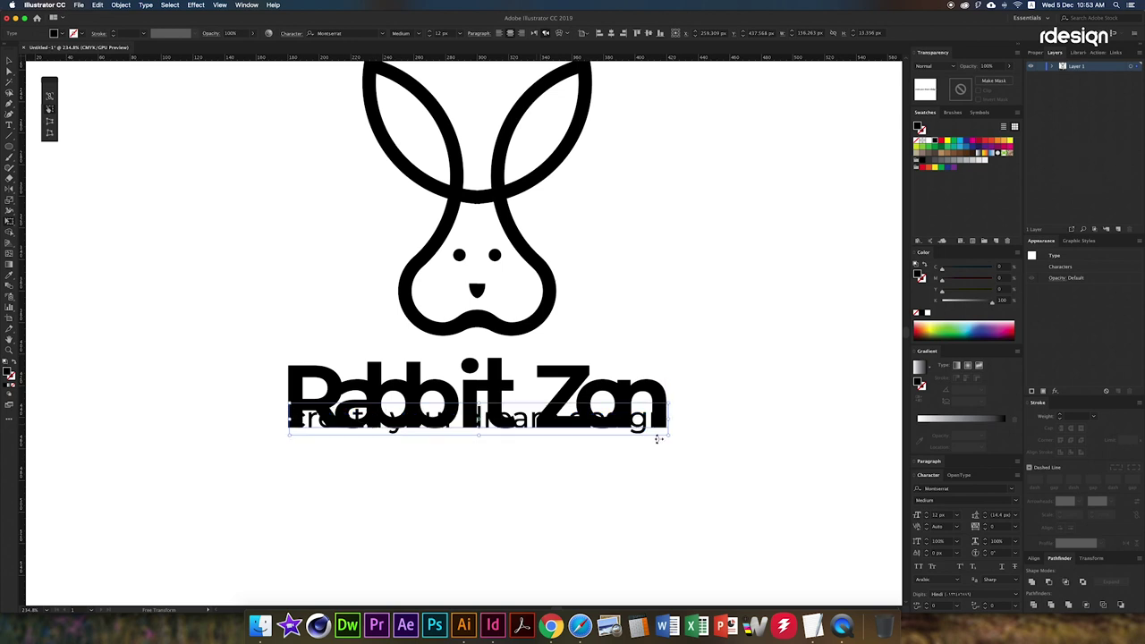
left_click_drag(288, 437, 287, 466)
left_click(146, 4)
mouse_move(164, 133)
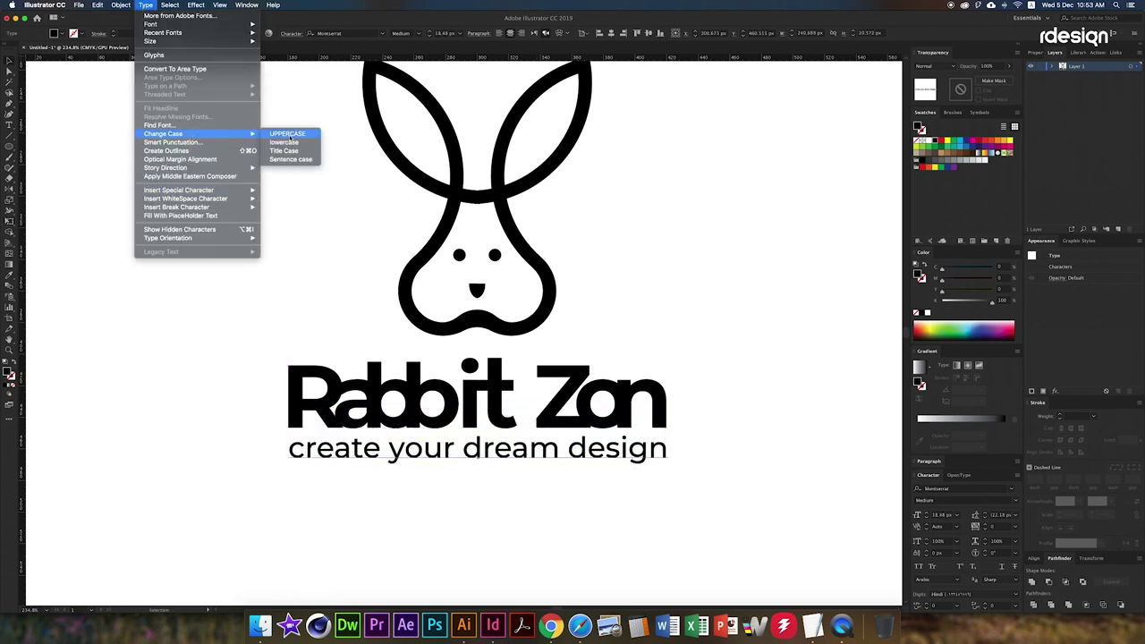
left_click(285, 151)
scroll(352, 456, "up", 5)
mouse_move(351, 458)
left_mouse_down()
mouse_move(362, 407)
mouse_move(383, 396)
left_mouse_up()
scroll(313, 503, "down", 5)
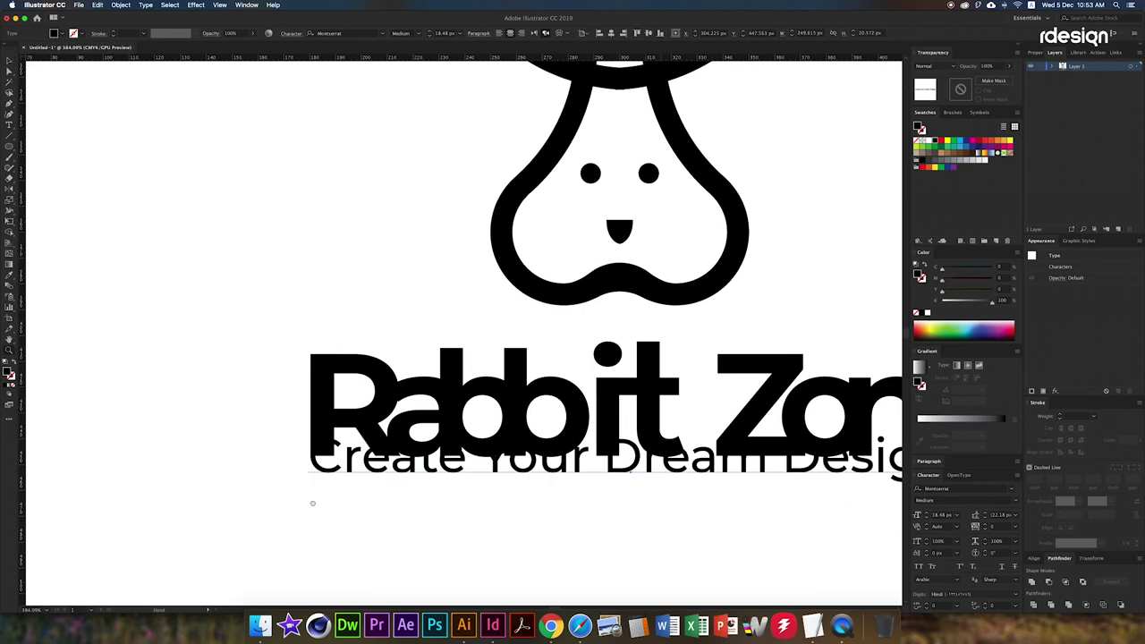
scroll(313, 502, "up", 2)
Free-transform the tagline to match the heading width and place it just under Rabbit Zon
key("e")
left_click_drag(591, 491, 563, 487)
scroll(536, 474, "down", 3)
scroll(516, 468, "up", 2)
left_click_drag(501, 420, 501, 447)
Nudge the rabbit head slightly into position
scroll(491, 493, "down", 5)
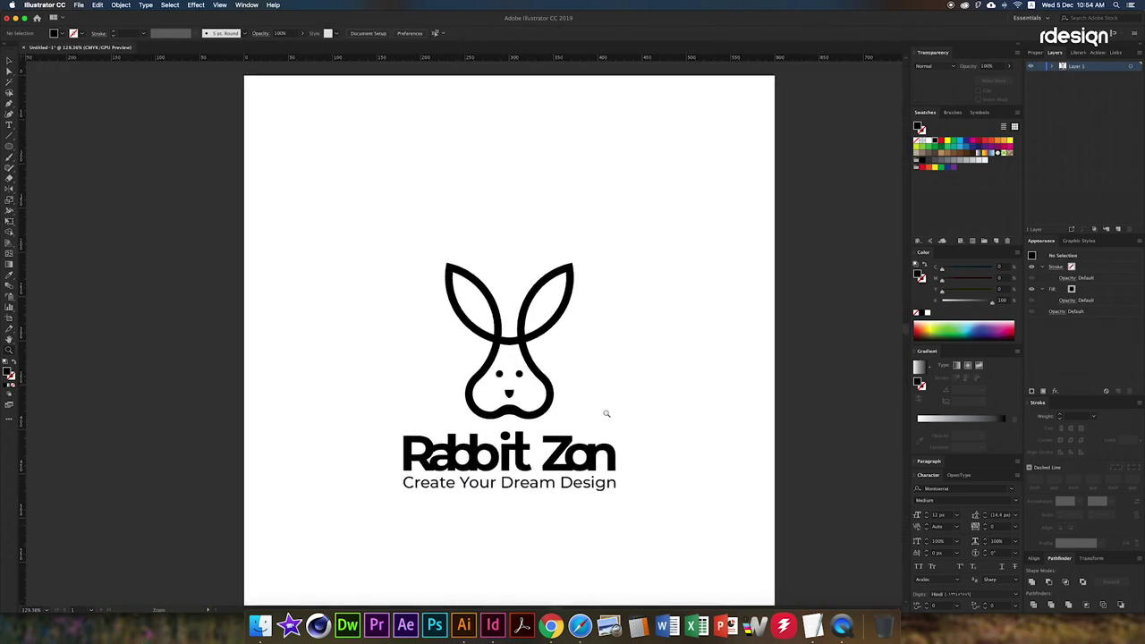
key("v")
left_click(531, 413)
left_click_drag(535, 415, 536, 420)
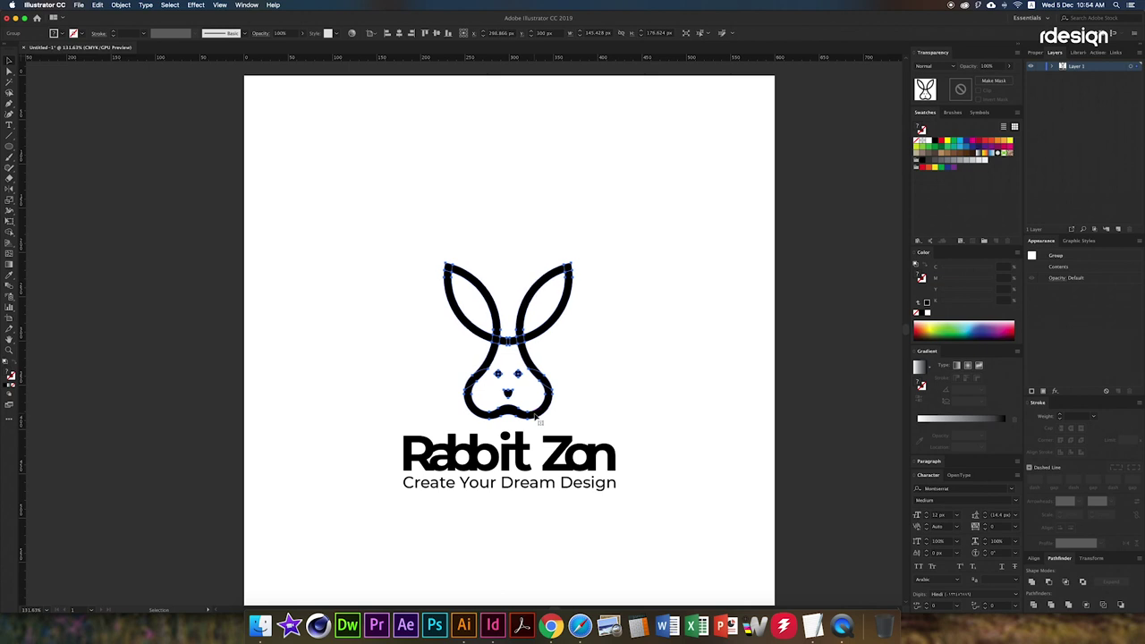
left_click(582, 410)
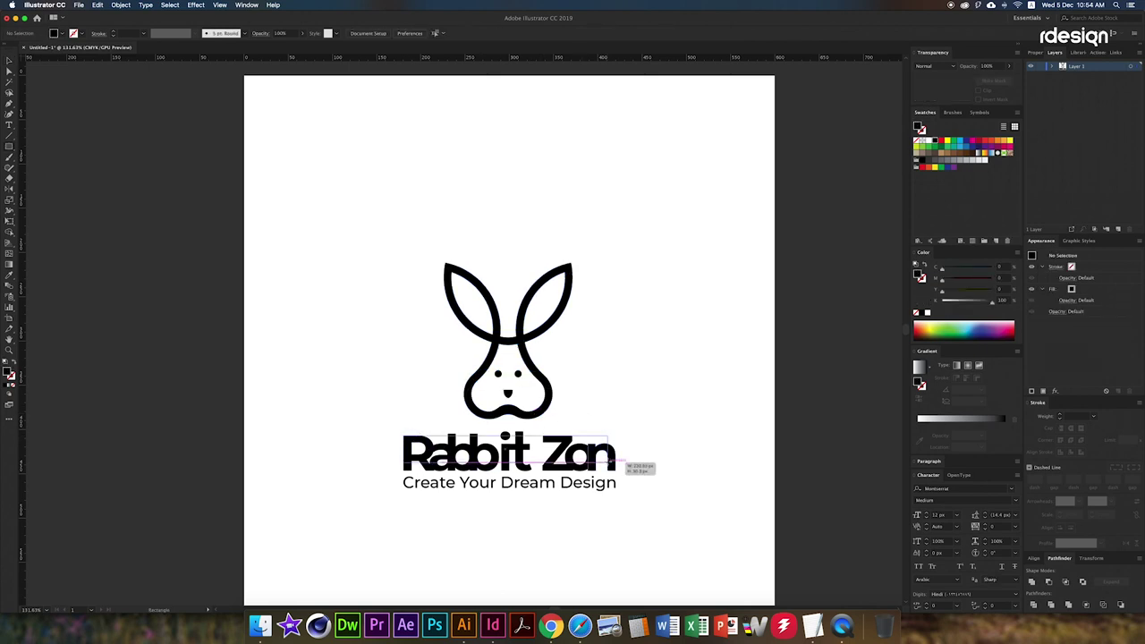
Horizontally centre the rabbit head over the Rabbit Zon heading as key object
left_click_drag(662, 467, 402, 443)
left_click(462, 398)
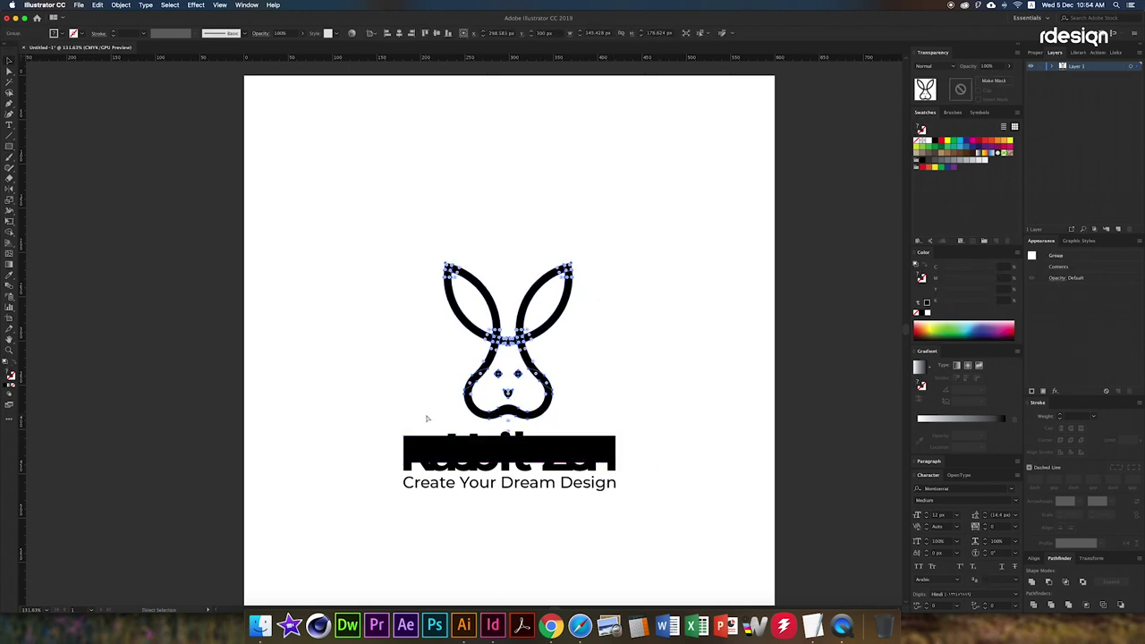
left_click(537, 460, "shift")
left_click(398, 33)
left_click(626, 449)
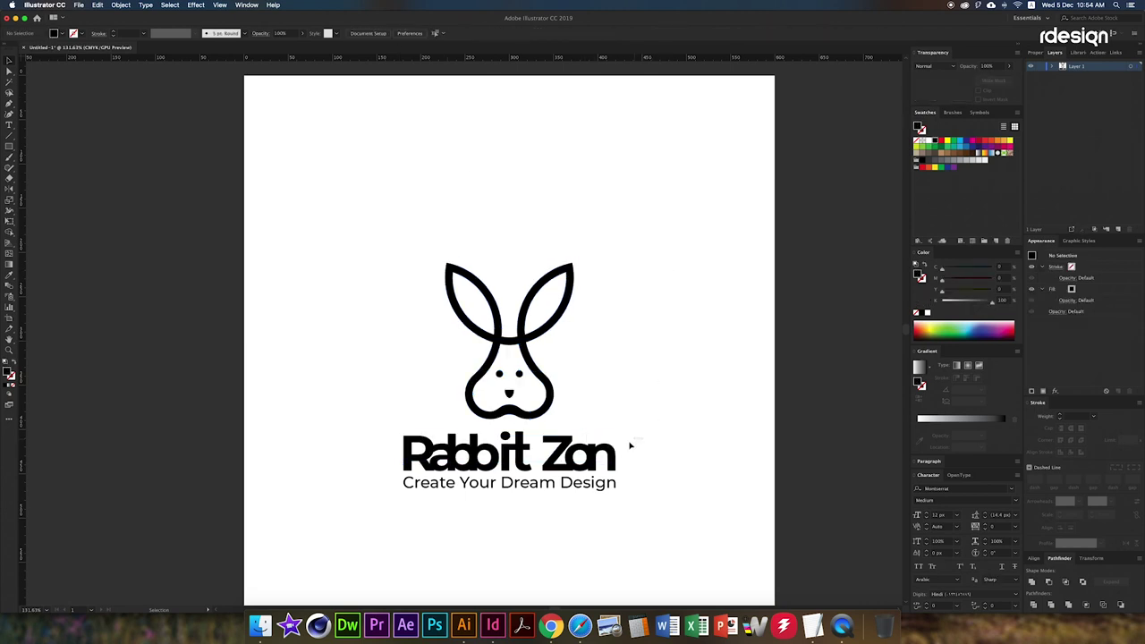
left_click(433, 541)
Group the rabbit and text into one logo and enlarge it slightly
key("ctrl+minus")
left_click_drag(621, 299, 361, 478)
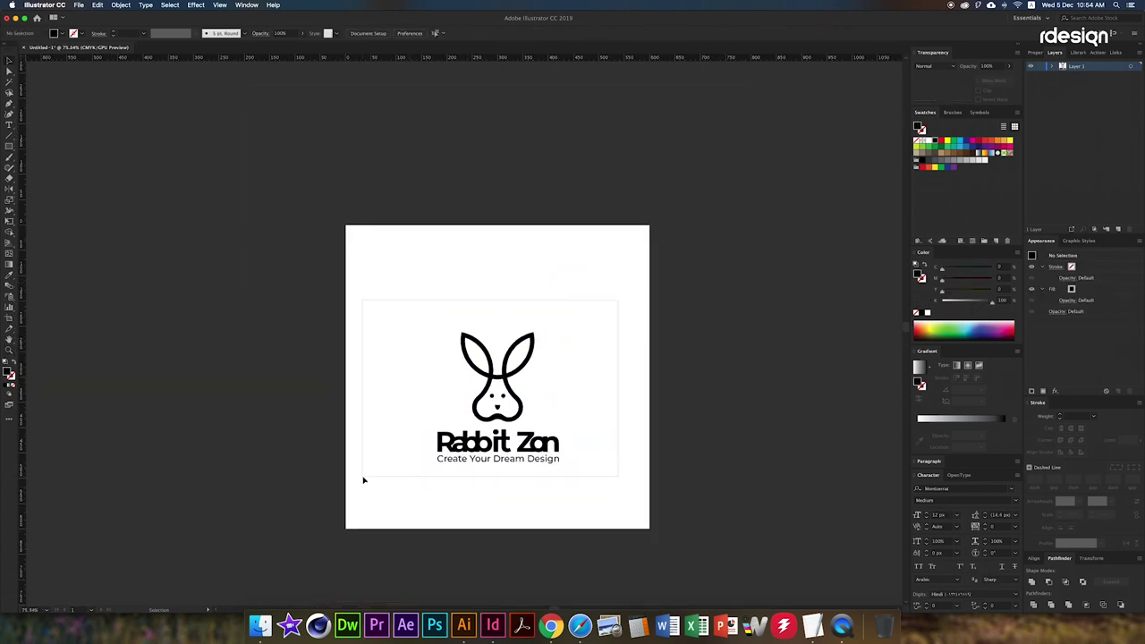
key("ctrl+g")
left_click(409, 468)
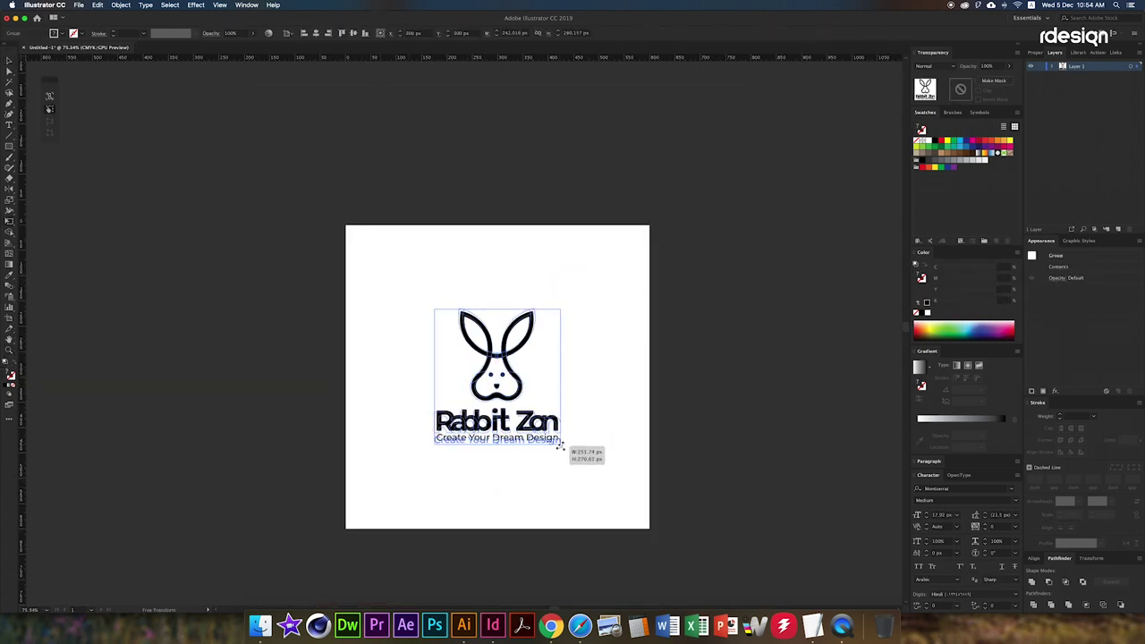
left_click_drag(562, 450, 598, 450)
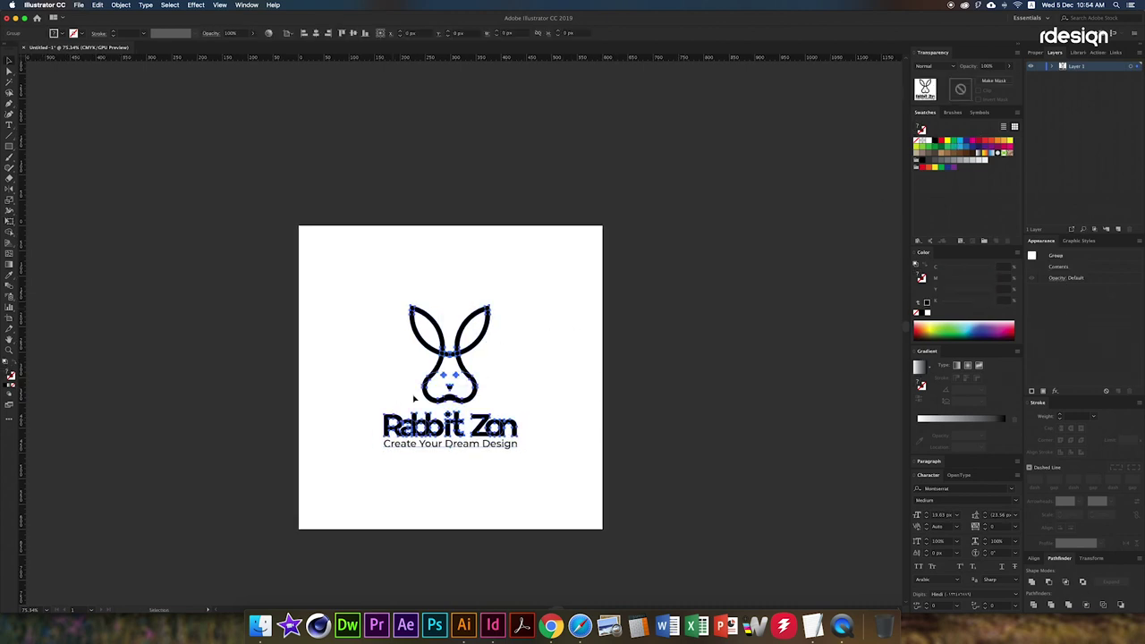
Fill the rabbit head shapes with green
left_click(475, 431)
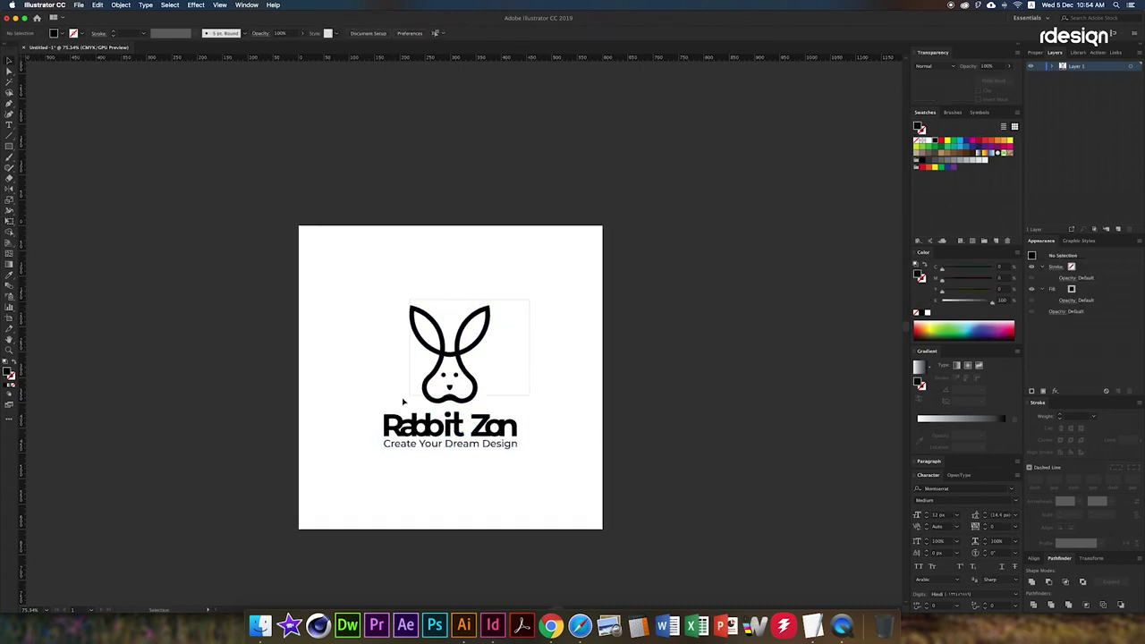
left_click_drag(444, 299, 543, 360)
left_click(941, 148)
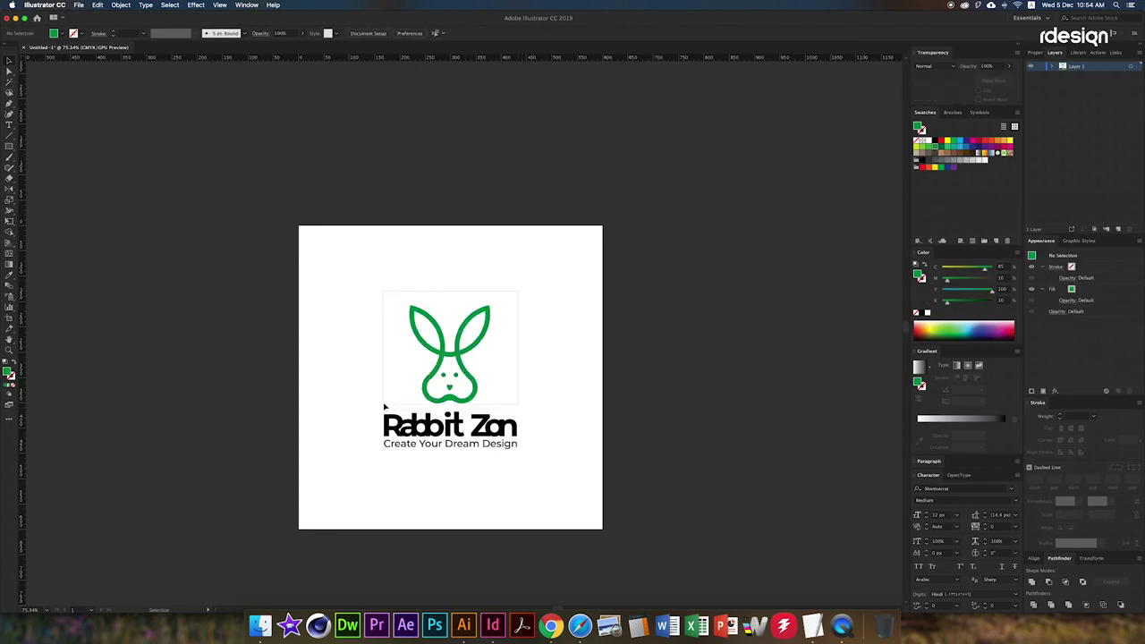
Turn the rabbit into a dark green outline
left_click(978, 154)
left_click(935, 148)
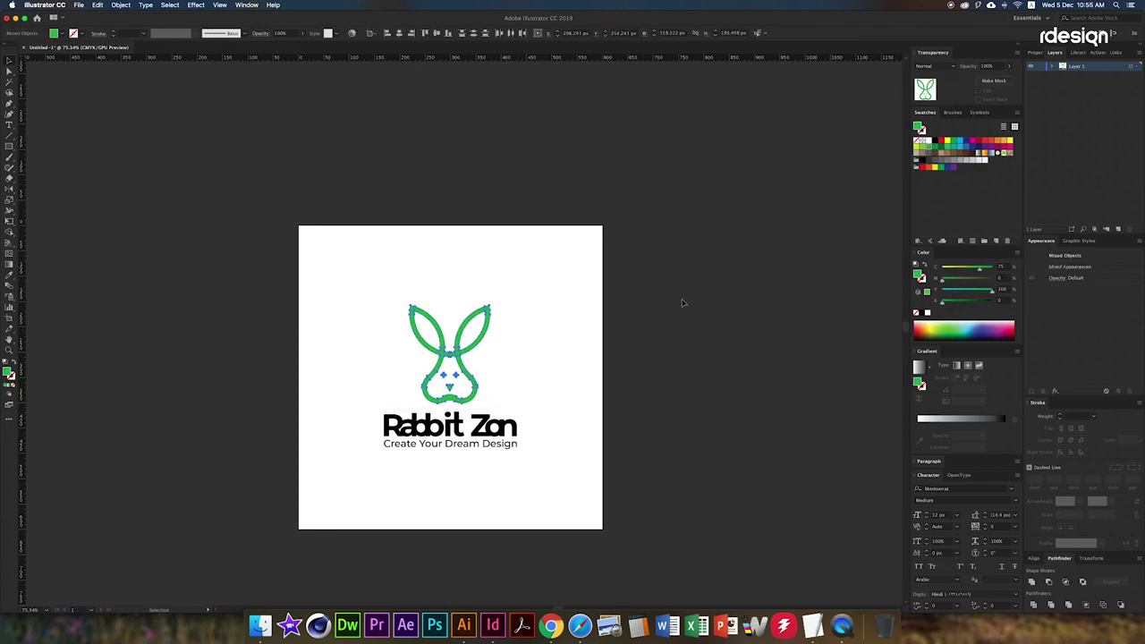
left_click(921, 150)
left_click(935, 148)
left_click(927, 150)
left_click(578, 370)
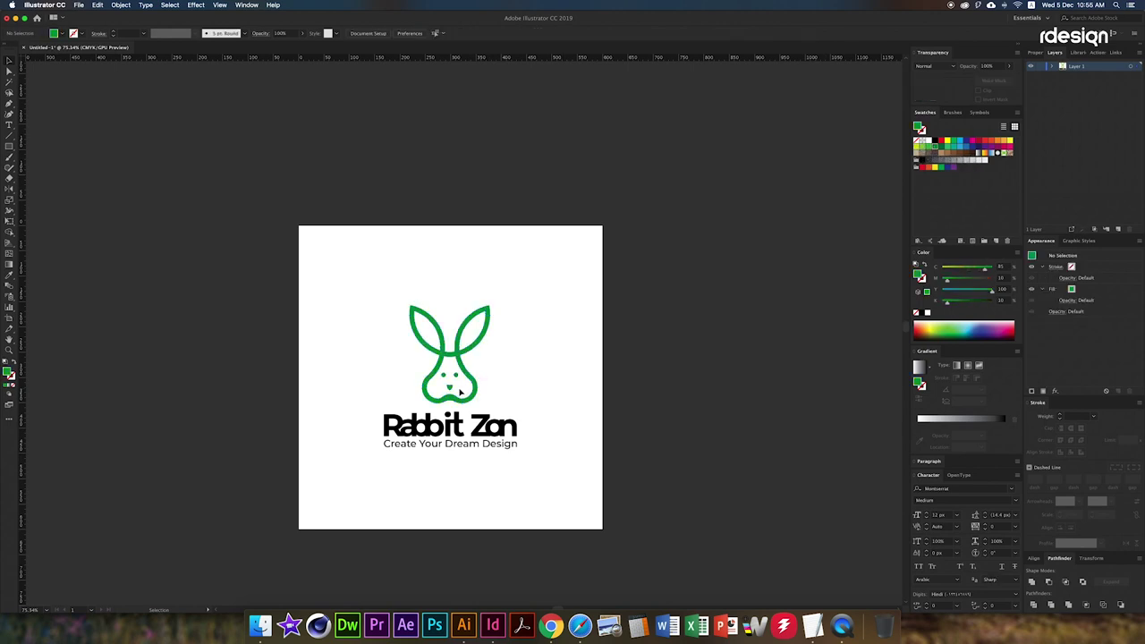
Colour the rabbit's eyes and nose dark grey
left_click(455, 386)
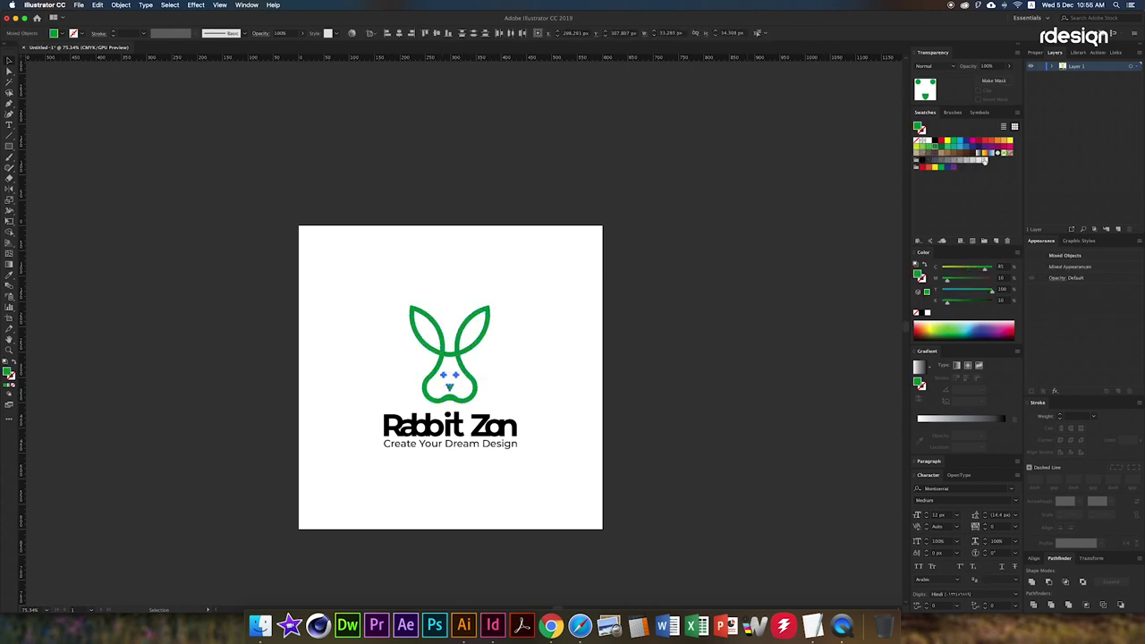
left_click(940, 160)
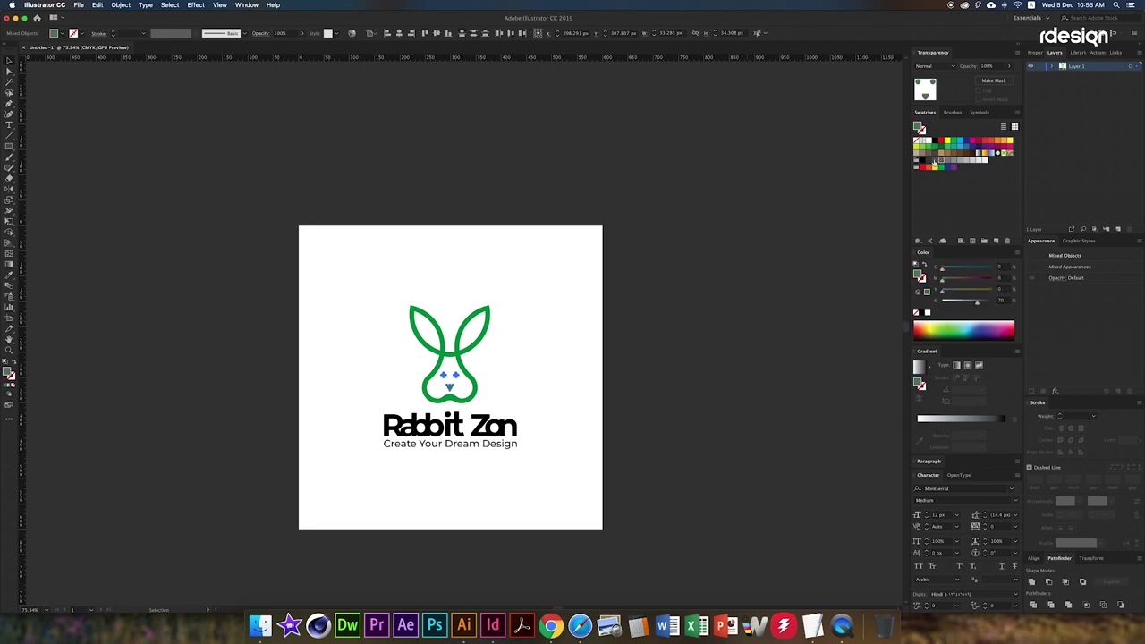
left_click(934, 161)
left_click(579, 433)
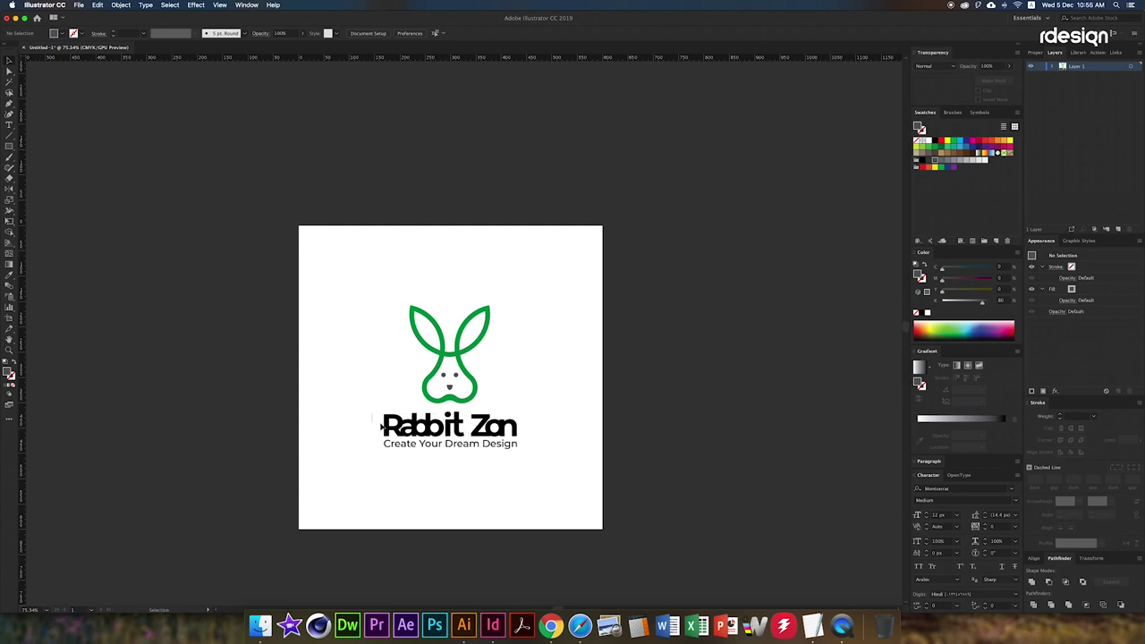
Recolour the Rabbit Zon title dark grey and eyedrop the rabbit's green onto the tagline
left_click(520, 438)
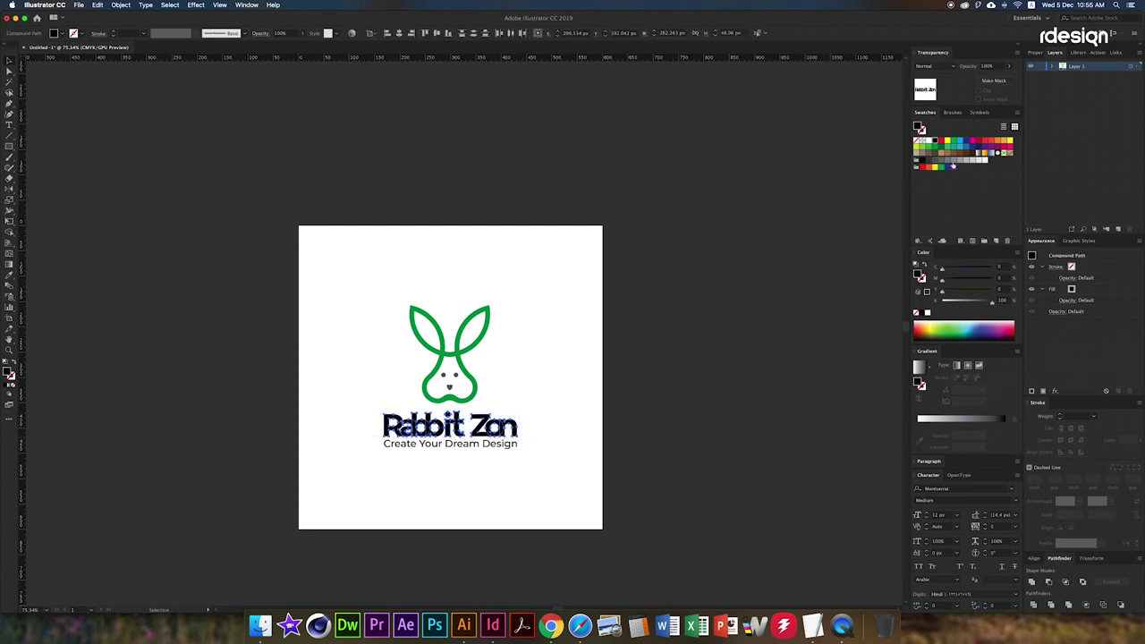
left_click(935, 161)
left_click(548, 461)
left_click(373, 447)
key("i")
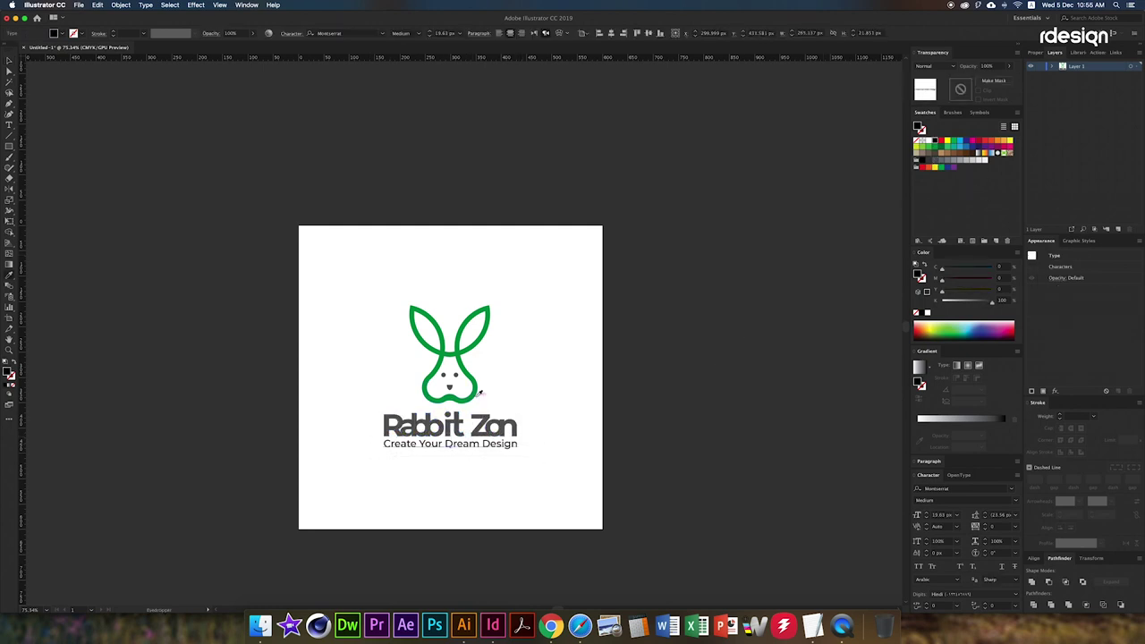
left_click(476, 384)
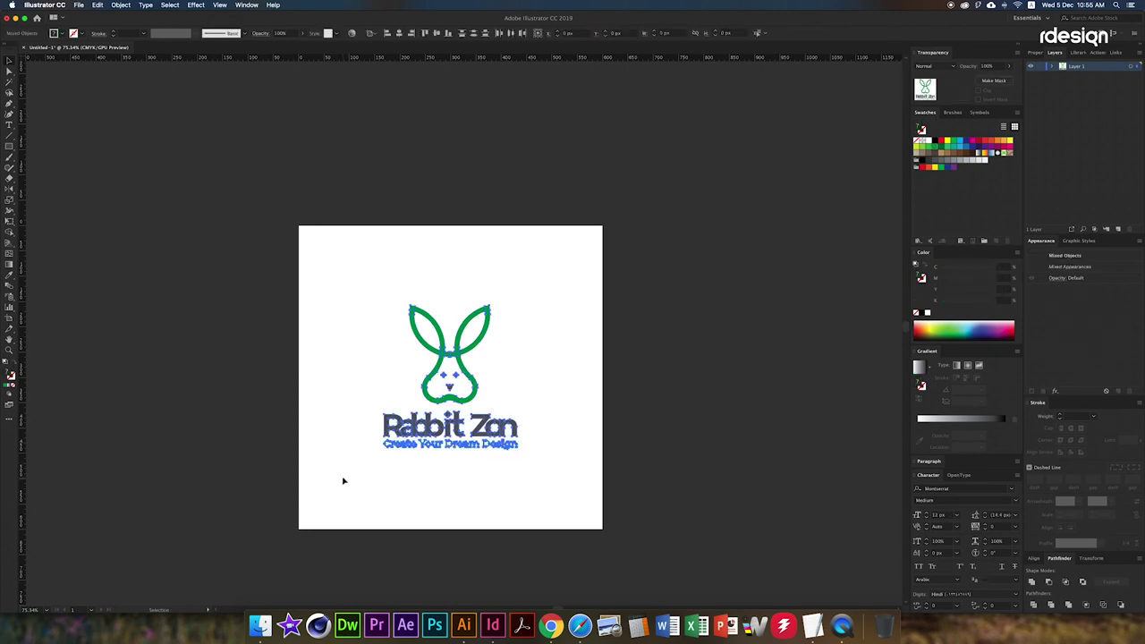
left_click(348, 402)
Copy the rabbit's green onto the word Zon with the eyedropper
key("z")
left_click(503, 508)
key("v")
left_click(573, 434)
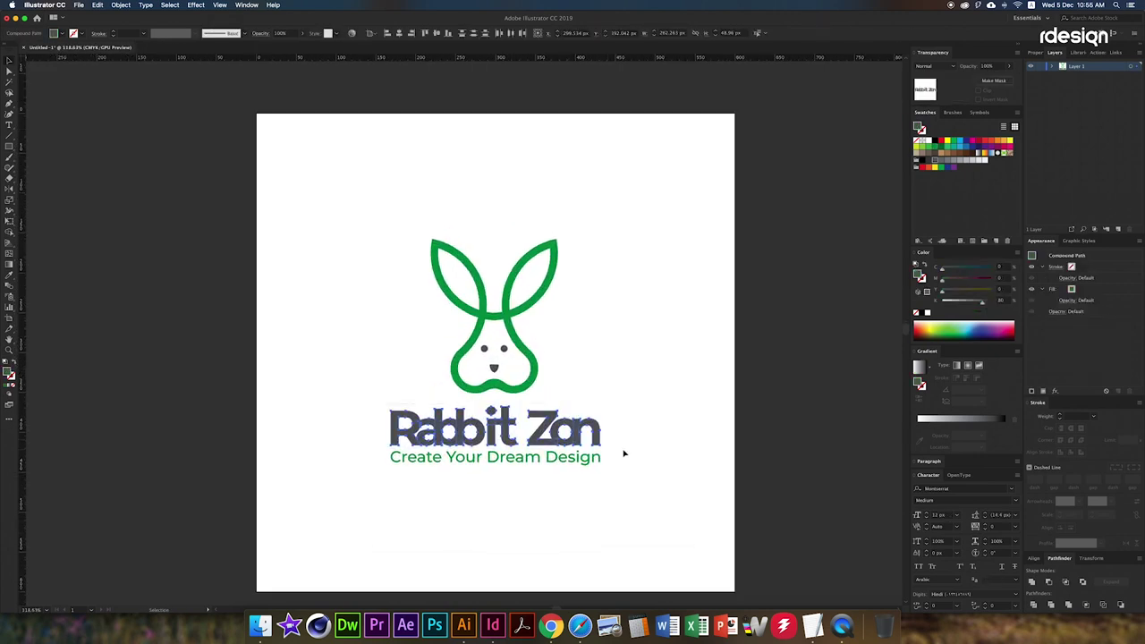
left_click(533, 374)
key("v")
left_click(592, 490)
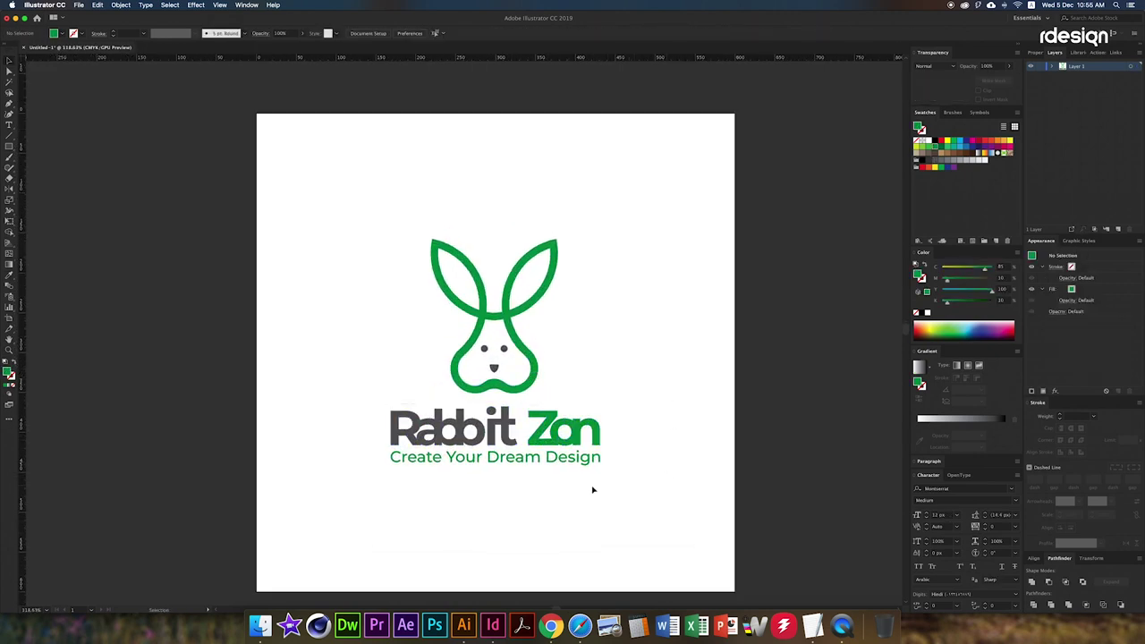
Shift Rabbit to dark navy with the Color sliders and make the tagline dark
left_click(490, 437)
left_click_drag(959, 273, 975, 269)
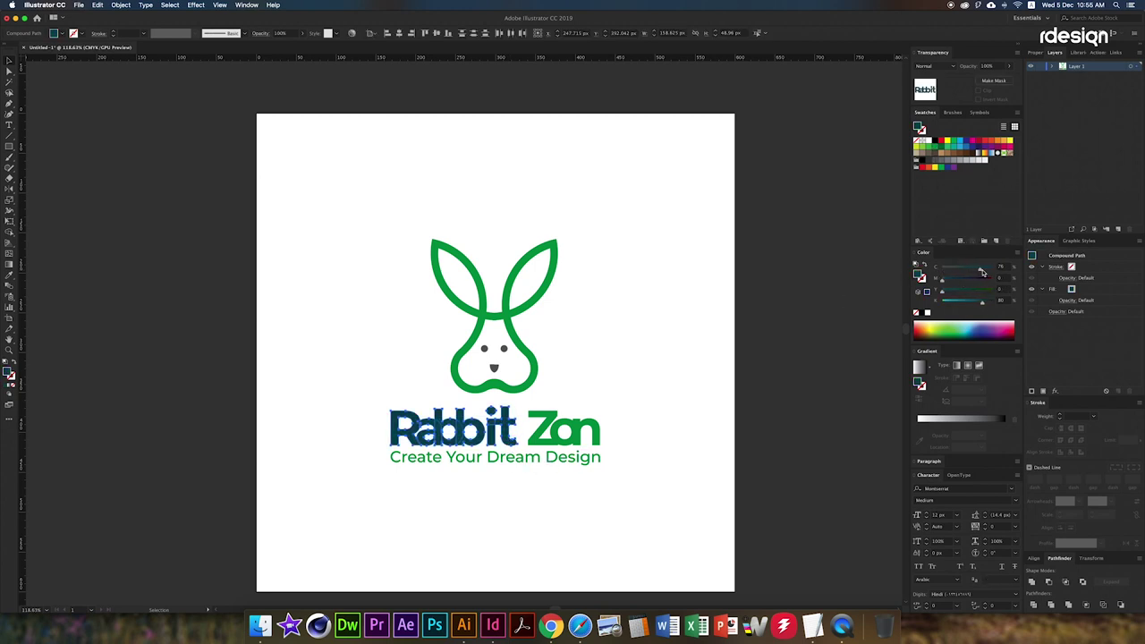
left_click(617, 425)
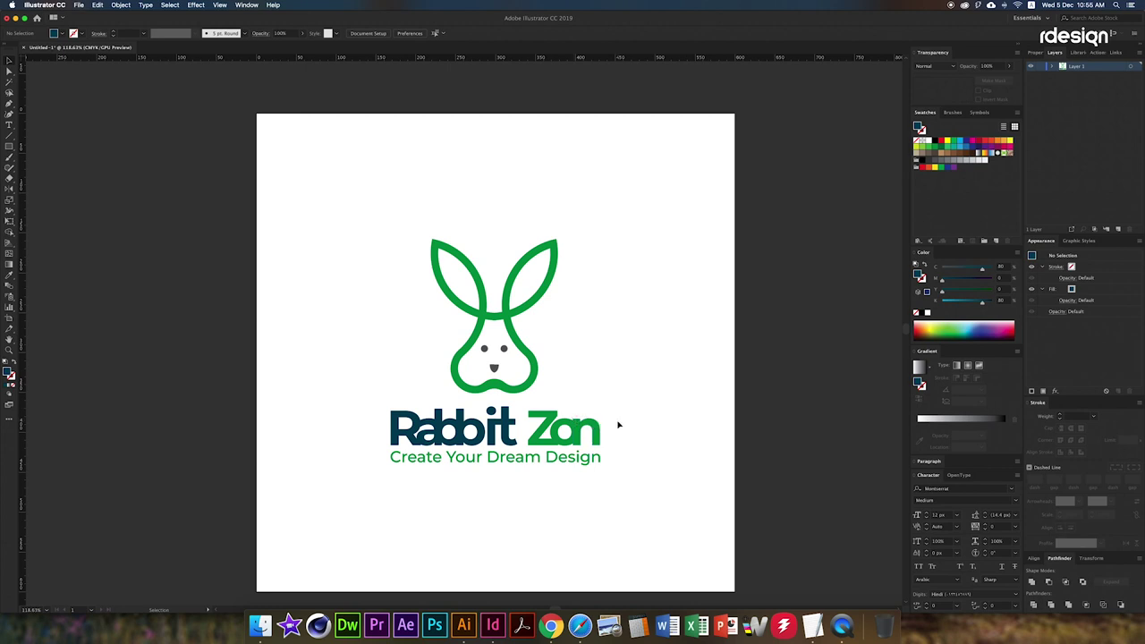
left_click(489, 356)
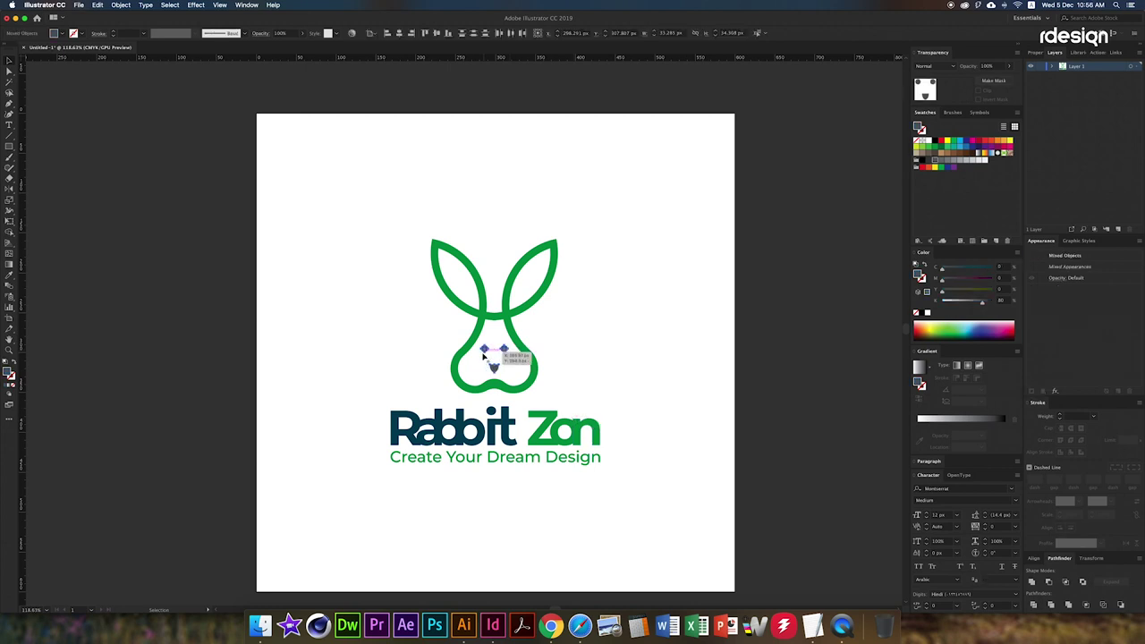
left_click(394, 457)
left_click(967, 153)
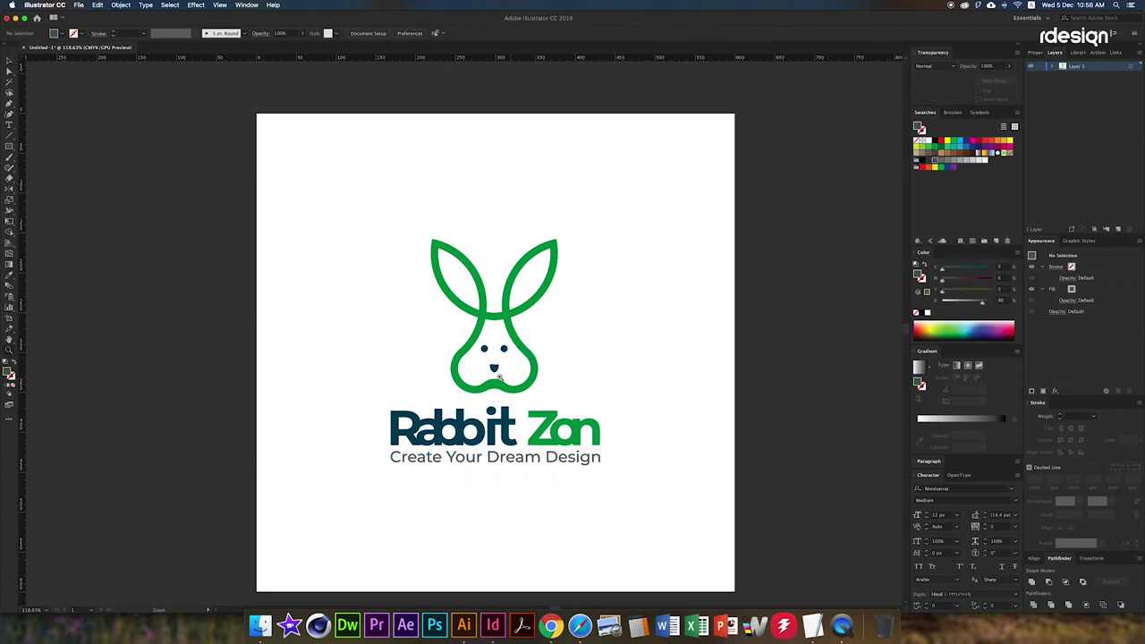
key("ctrl+minus")
Duplicate the artboard with its logo to the right
left_click_drag(575, 266, 379, 463)
scroll(550, 361, "down", 3)
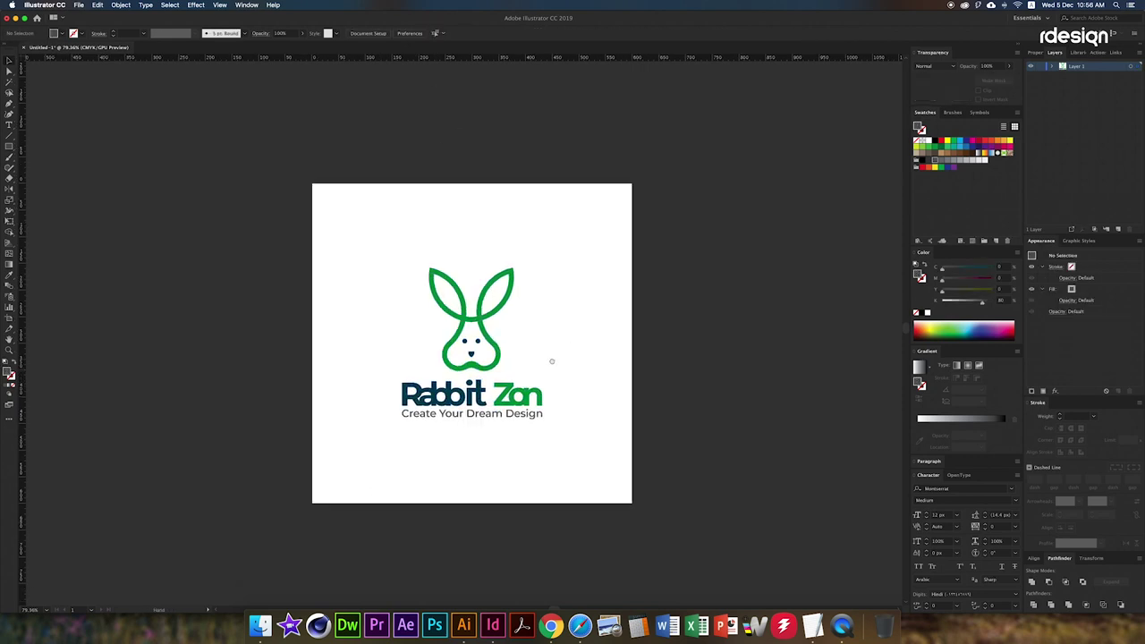
scroll(317, 352, "right", 5)
key("e")
left_click(340, 378)
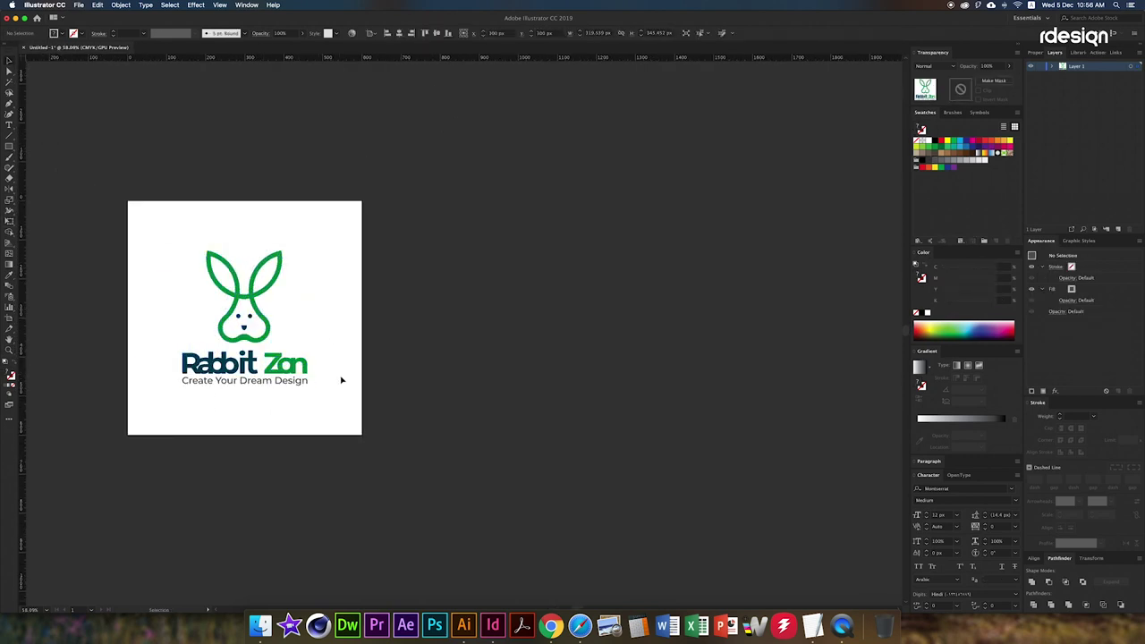
key("shift+o")
left_click_drag(346, 378, 461, 417)
key("v")
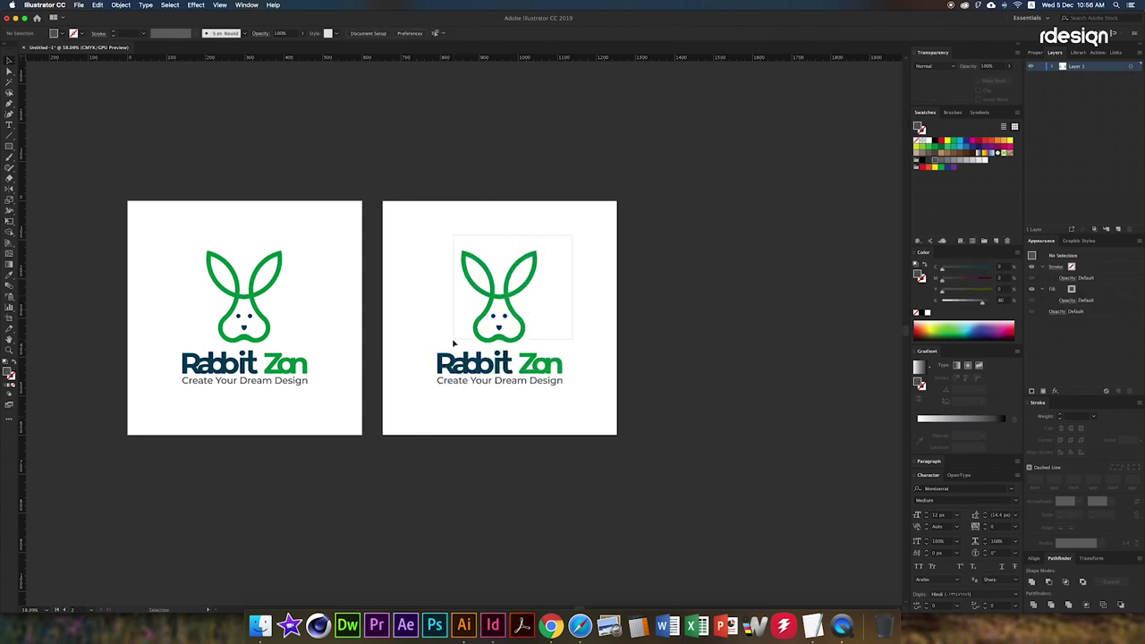
On the copy, recolour the rabbit head navy and the word Rabbit green
left_click_drag(572, 239, 458, 338)
left_click(496, 321)
left_click(530, 365)
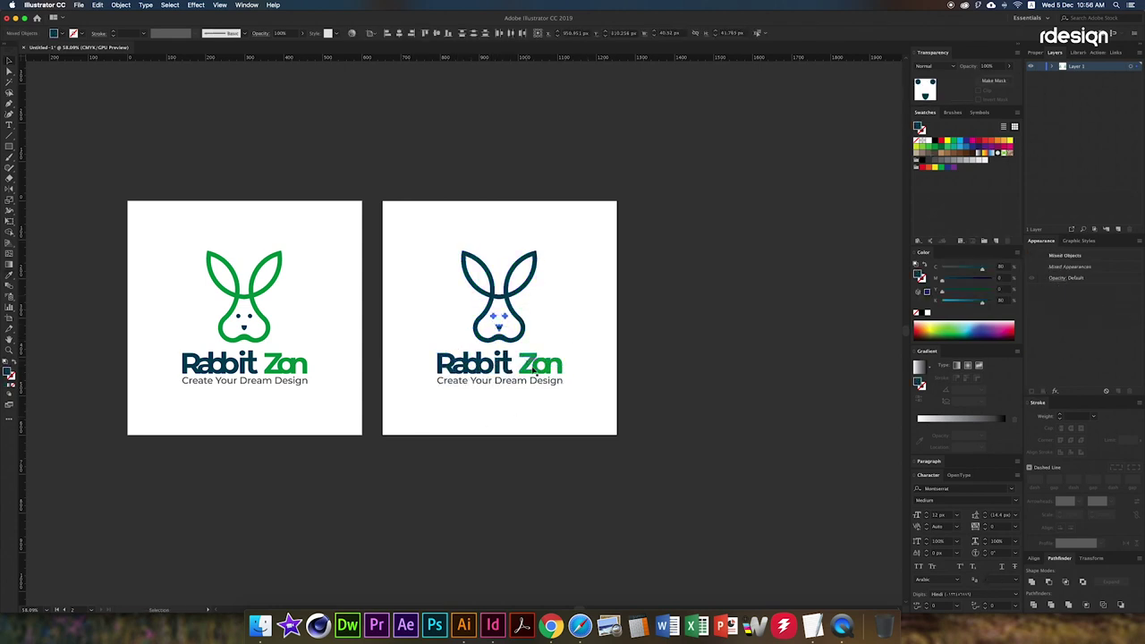
left_click(580, 385)
left_click(511, 374)
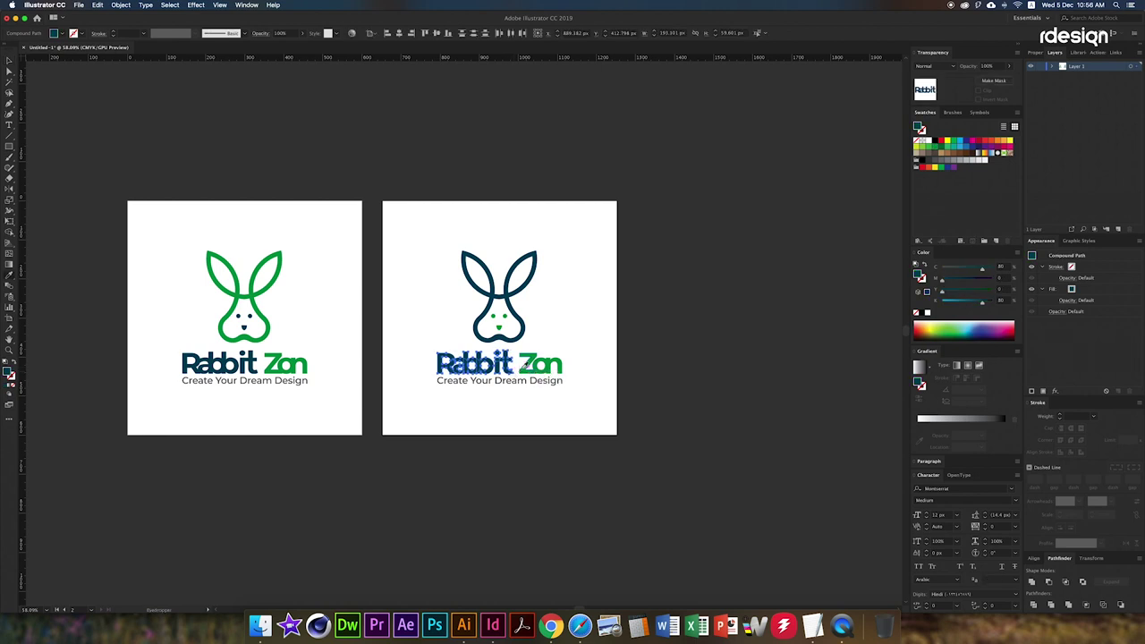
left_click_drag(513, 375, 517, 387)
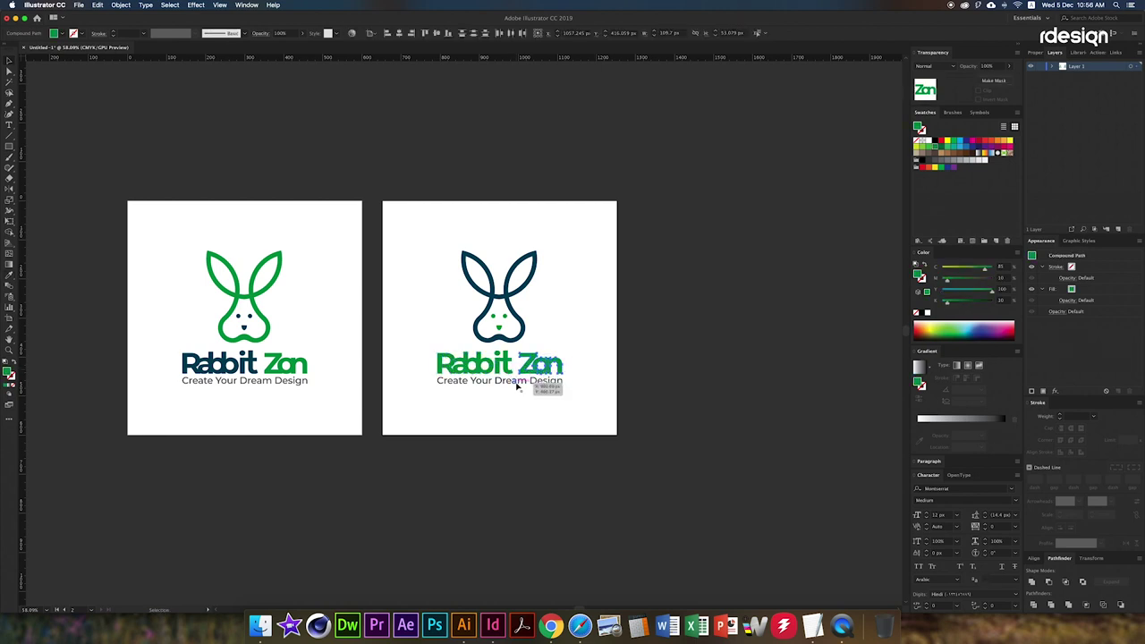
Select the R, b, t and o letters of the heading
scroll(261, 364, "up", 5)
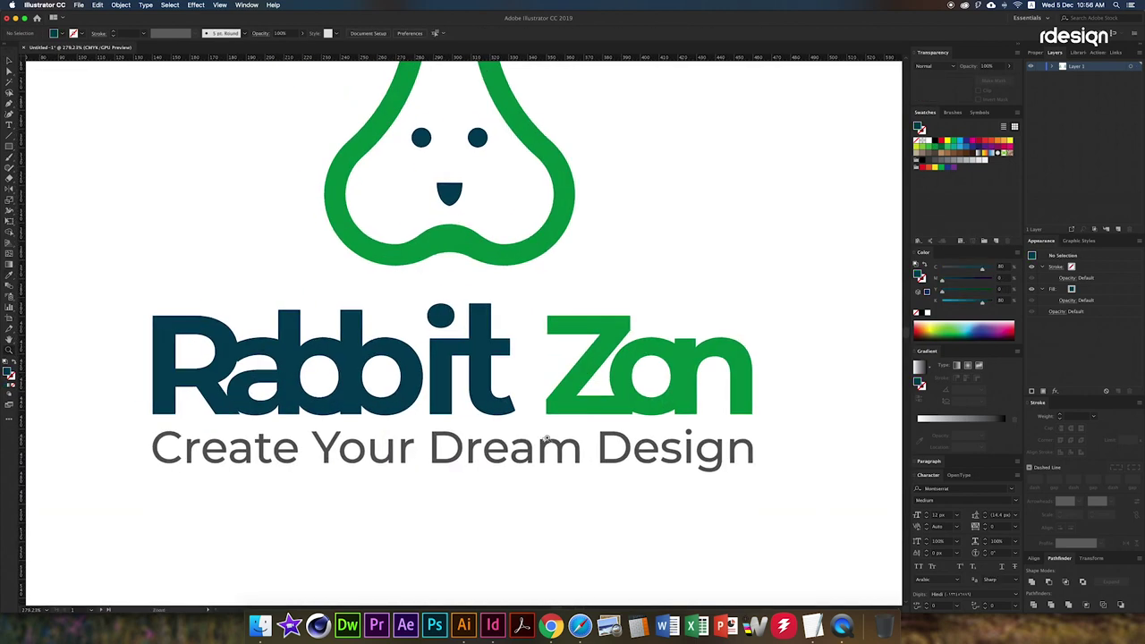
left_click(664, 408)
left_click(327, 414)
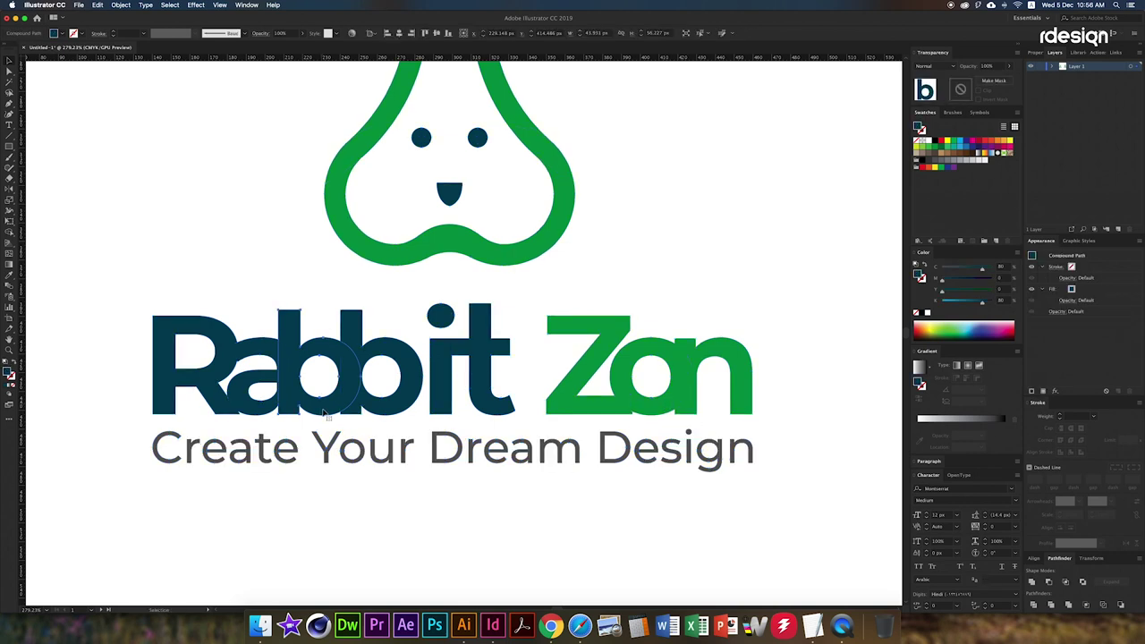
left_click(225, 407, "shift")
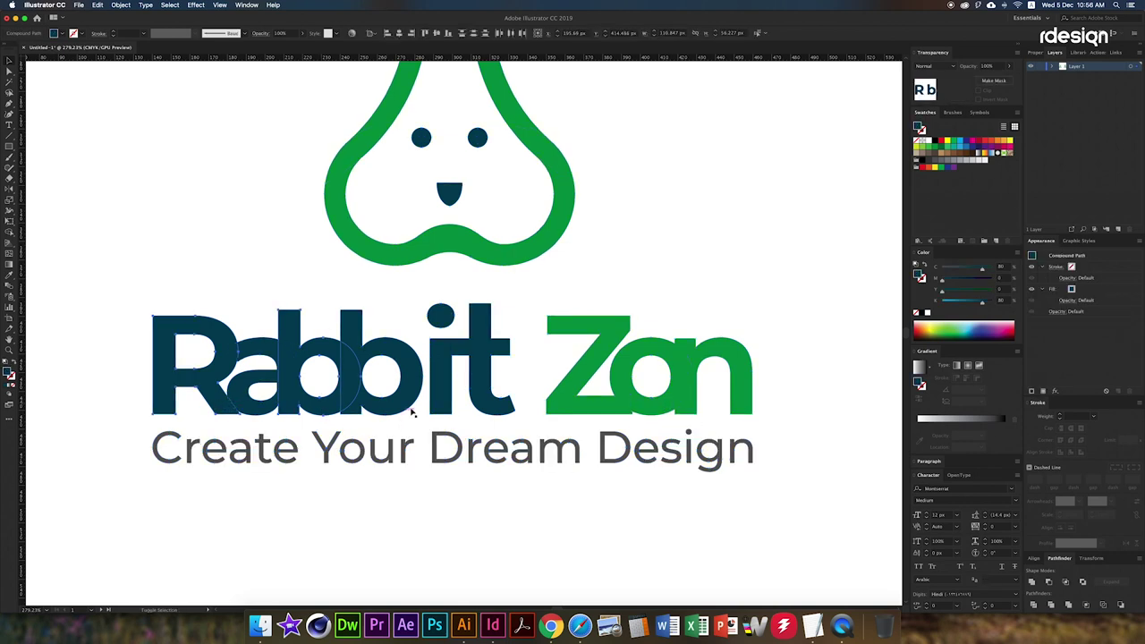
left_click(501, 407, "shift")
left_click(609, 408, "shift")
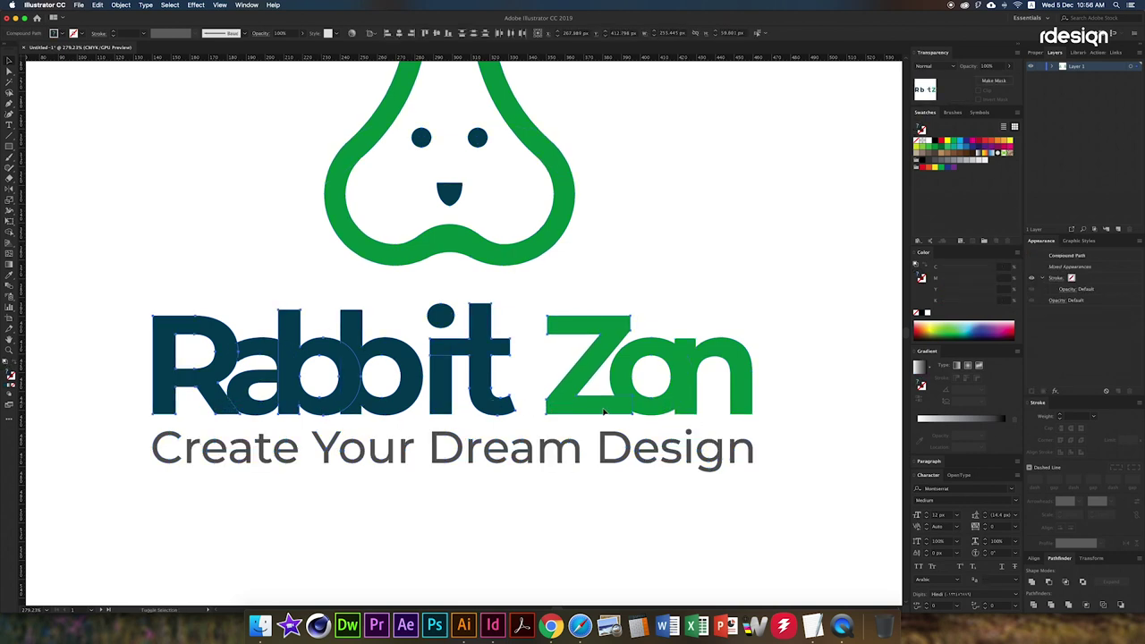
left_click(604, 411, "shift")
left_click(644, 415, "shift")
Apply a 1.5 px Offset Path to the selected letters
left_click(121, 5)
mouse_move(126, 195)
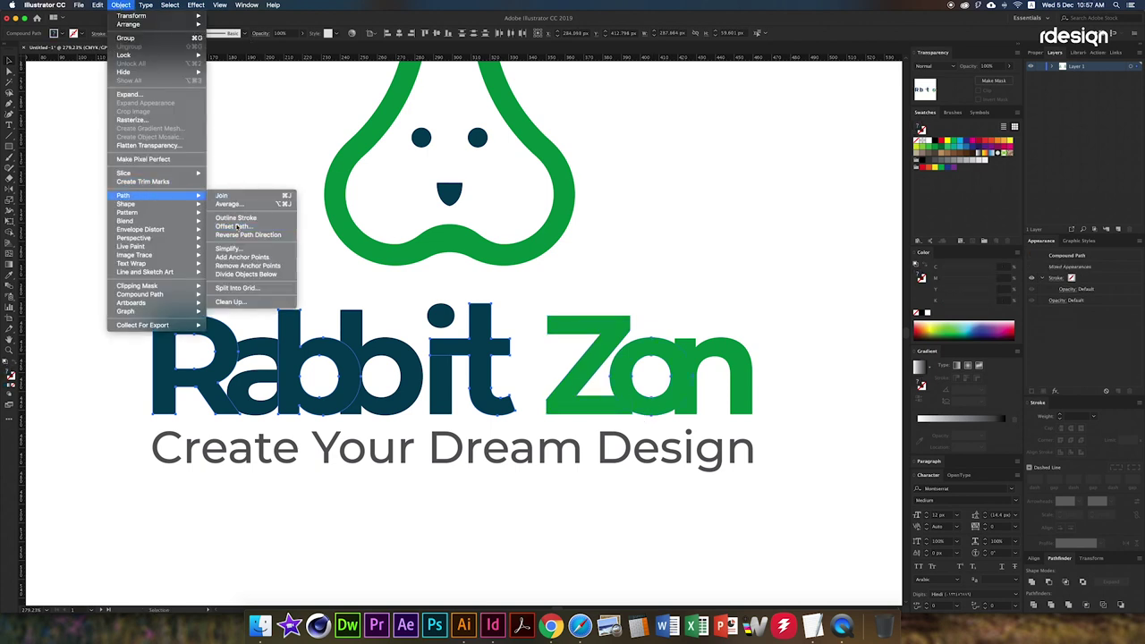
left_click(237, 227)
key("Down")
key("Down")
key("Down")
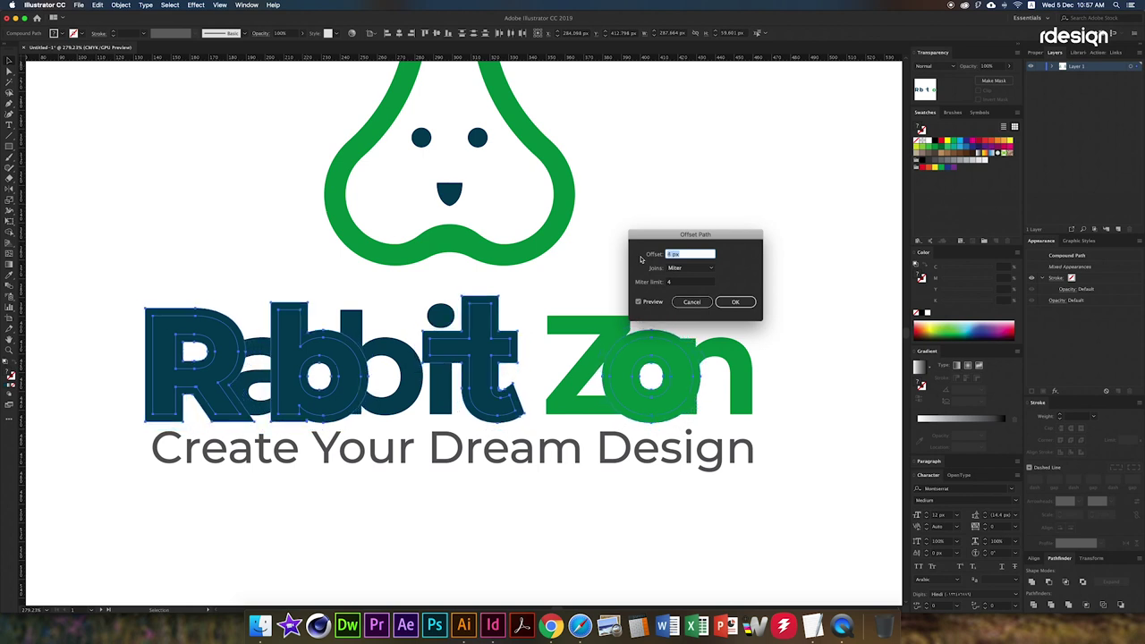
key("Down")
key("Down")
key("Down")
key("Down")
key("Down")
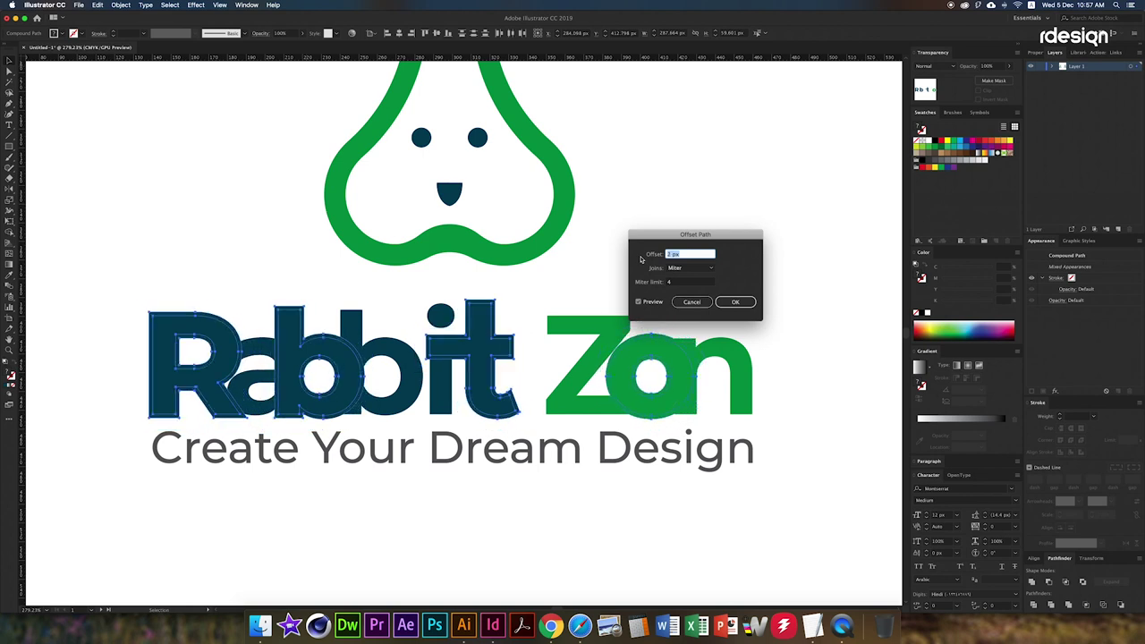
type("1.5")
key("Tab")
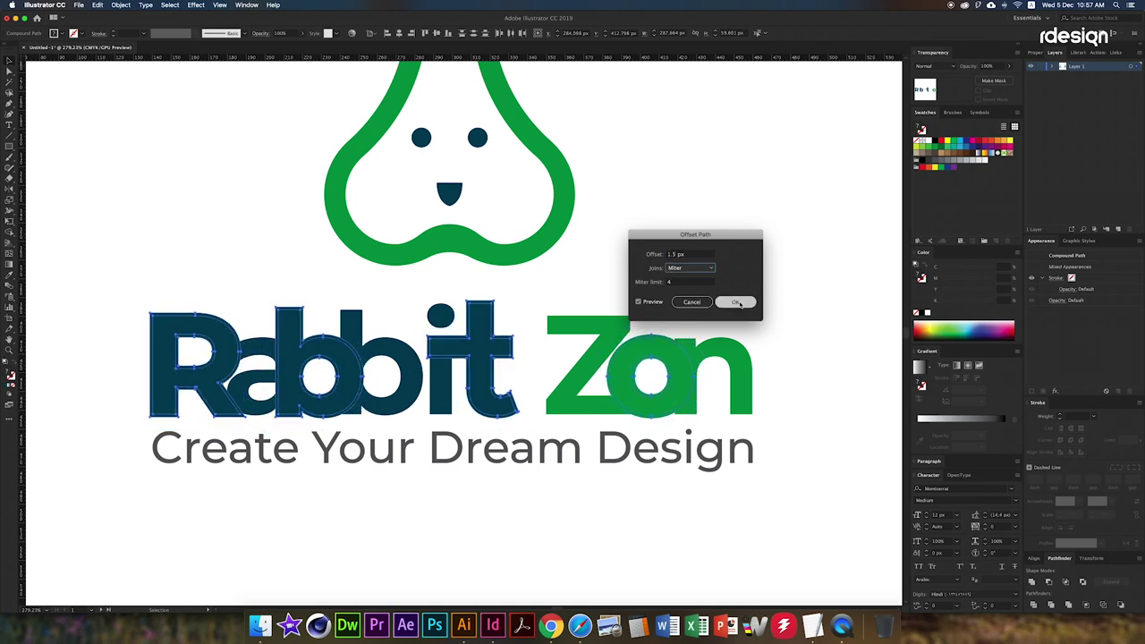
left_click(737, 302)
Unite the offset shapes in Pathfinder and fill them white
left_click(1034, 582)
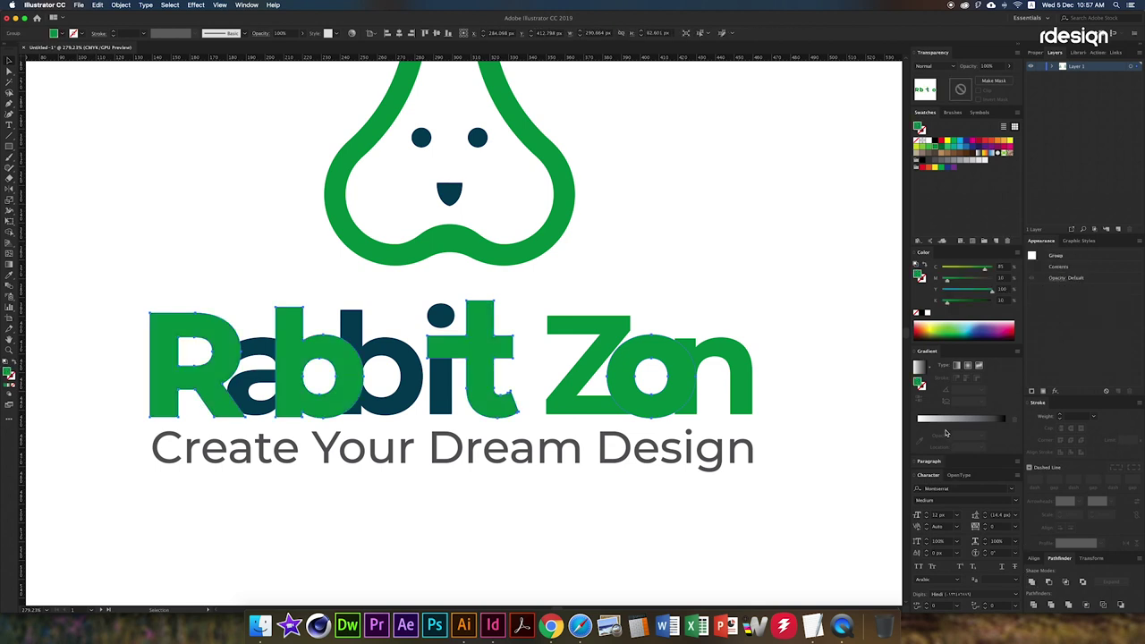
left_click(928, 313)
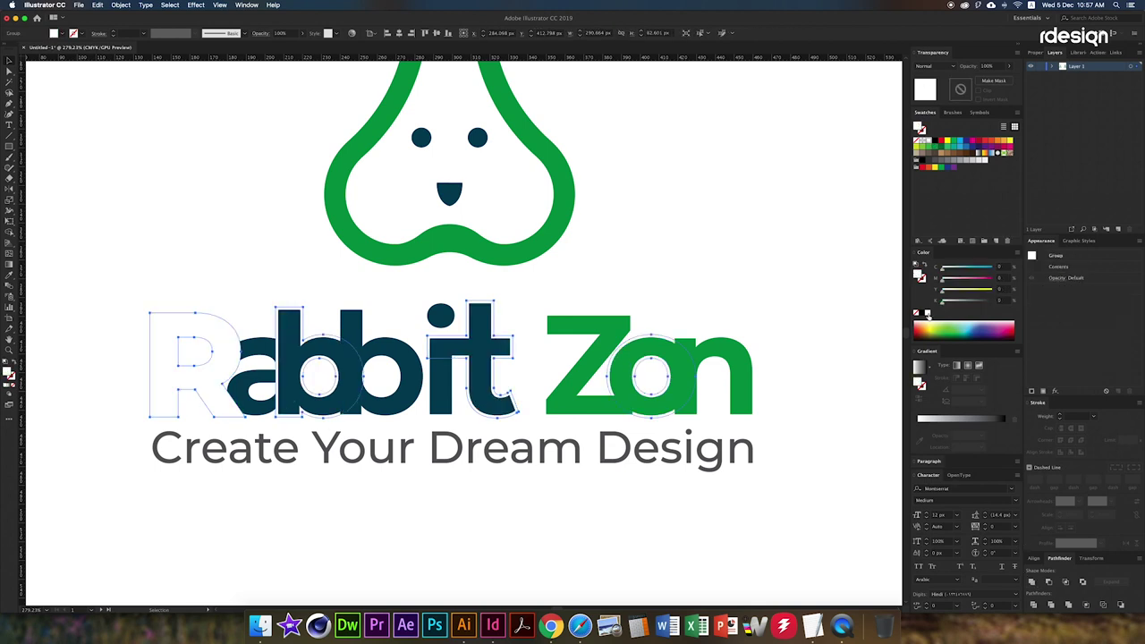
left_click(747, 377)
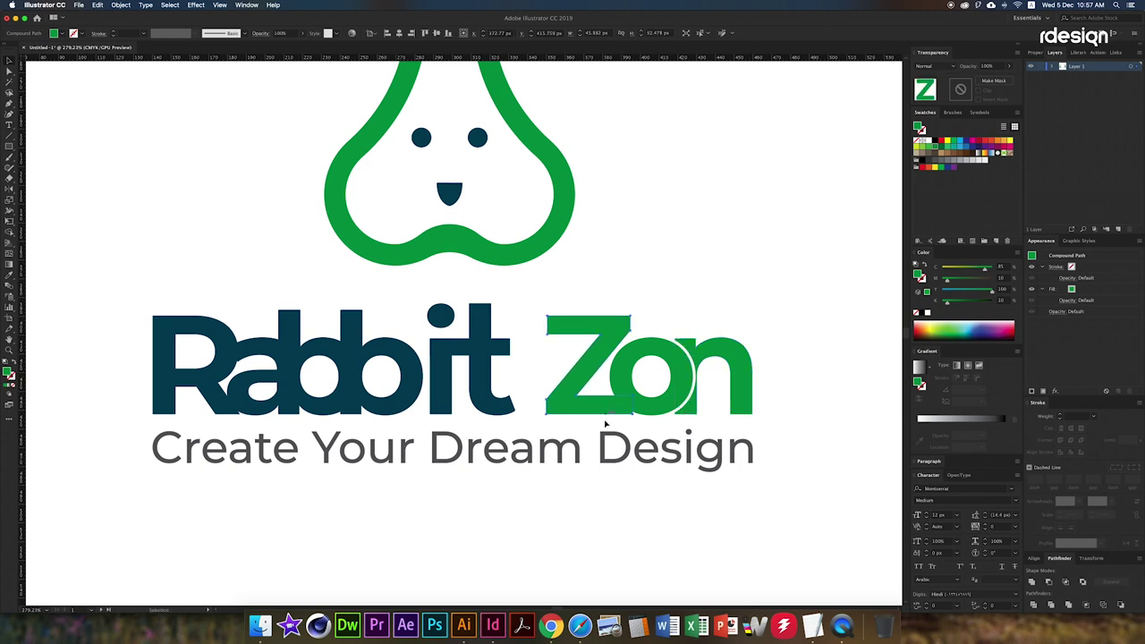
Release the Z from its compound path, then undo the fill edit
left_click(121, 4)
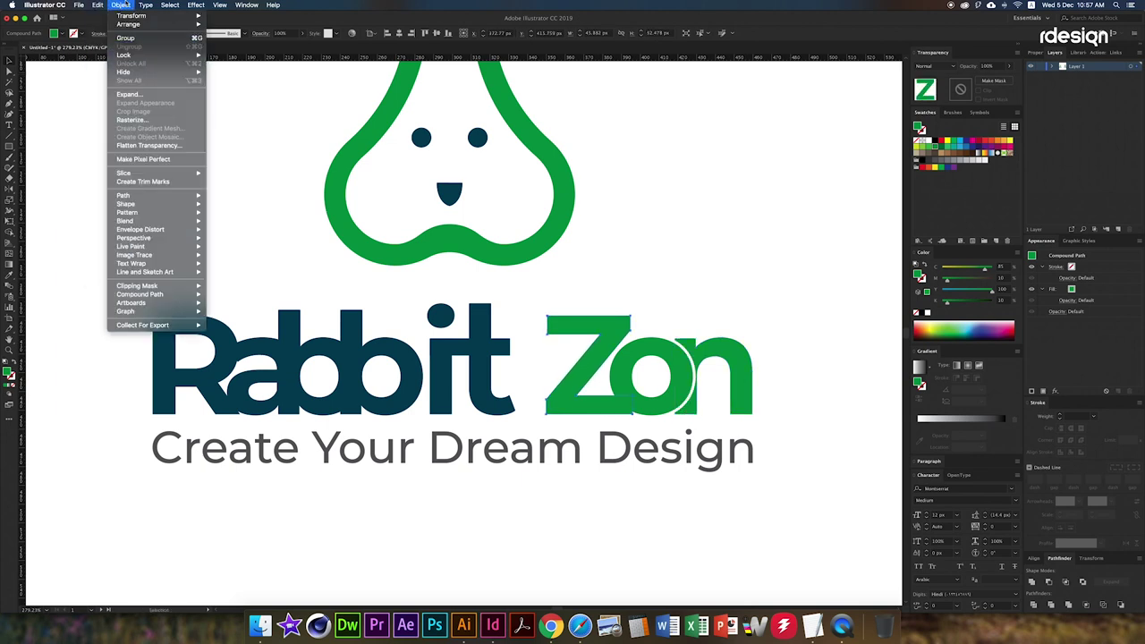
left_click(260, 228)
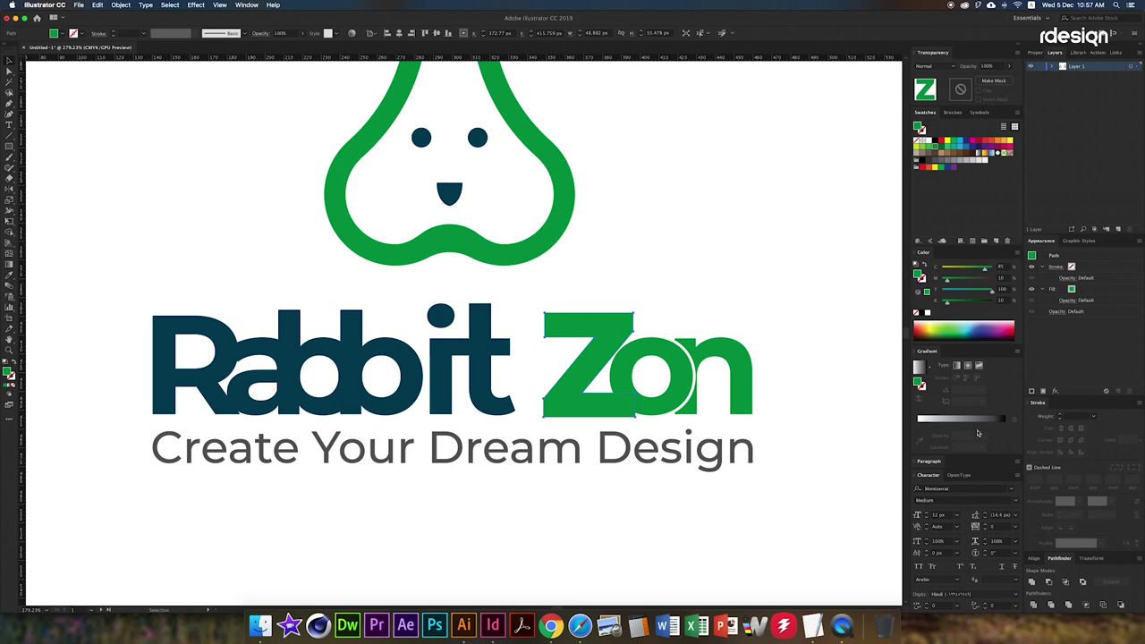
key("a")
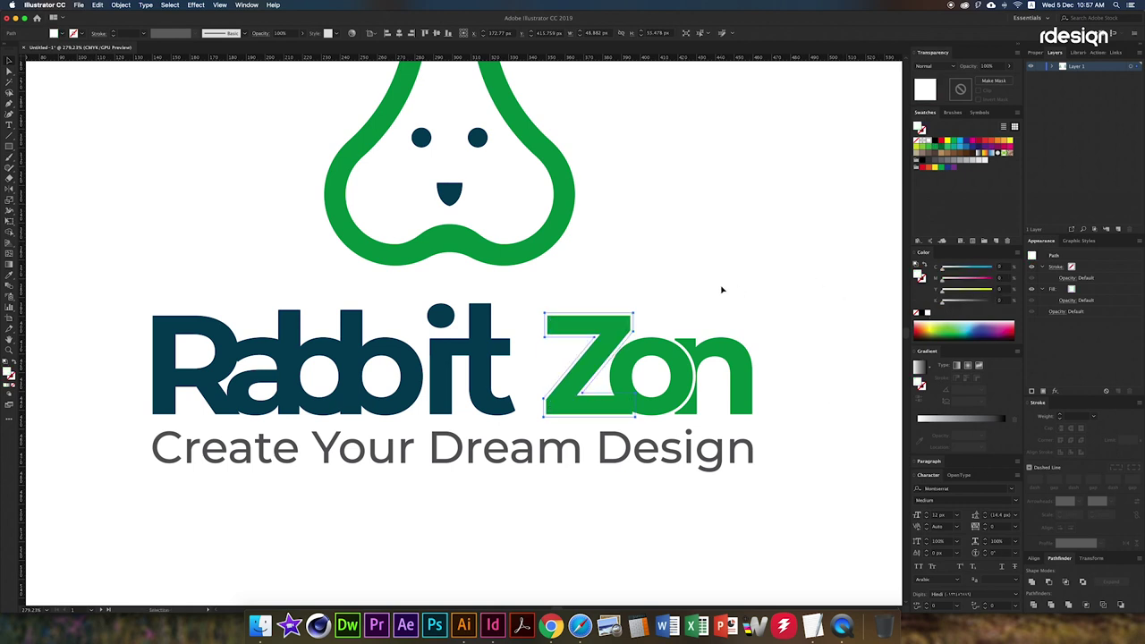
key("slash")
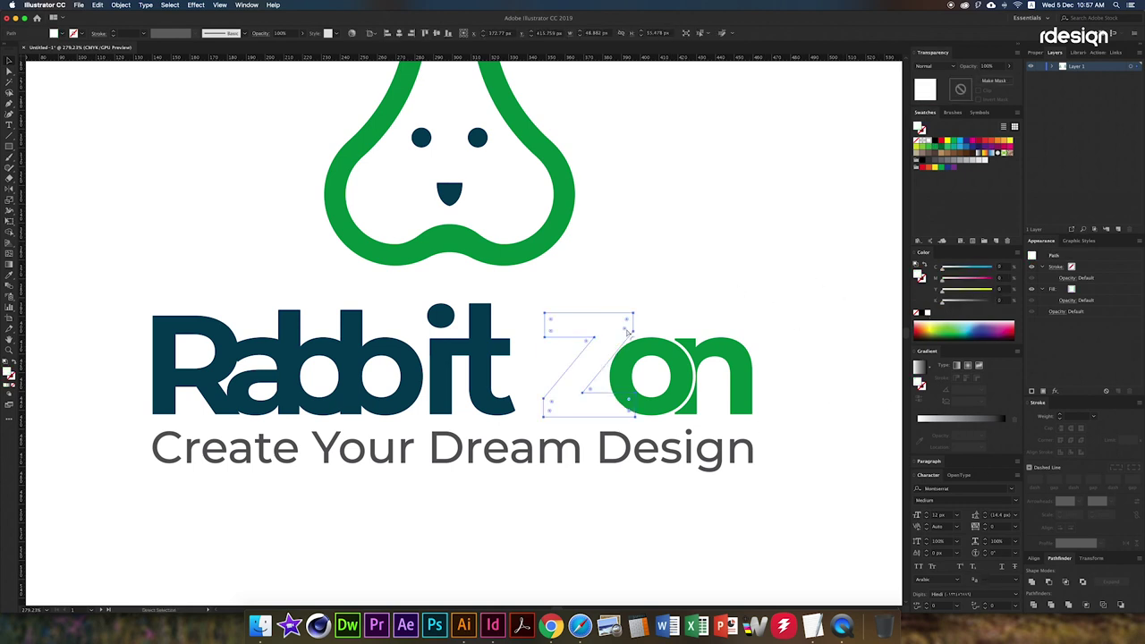
key("ctrl+z")
key("ctrl+z")
key("v")
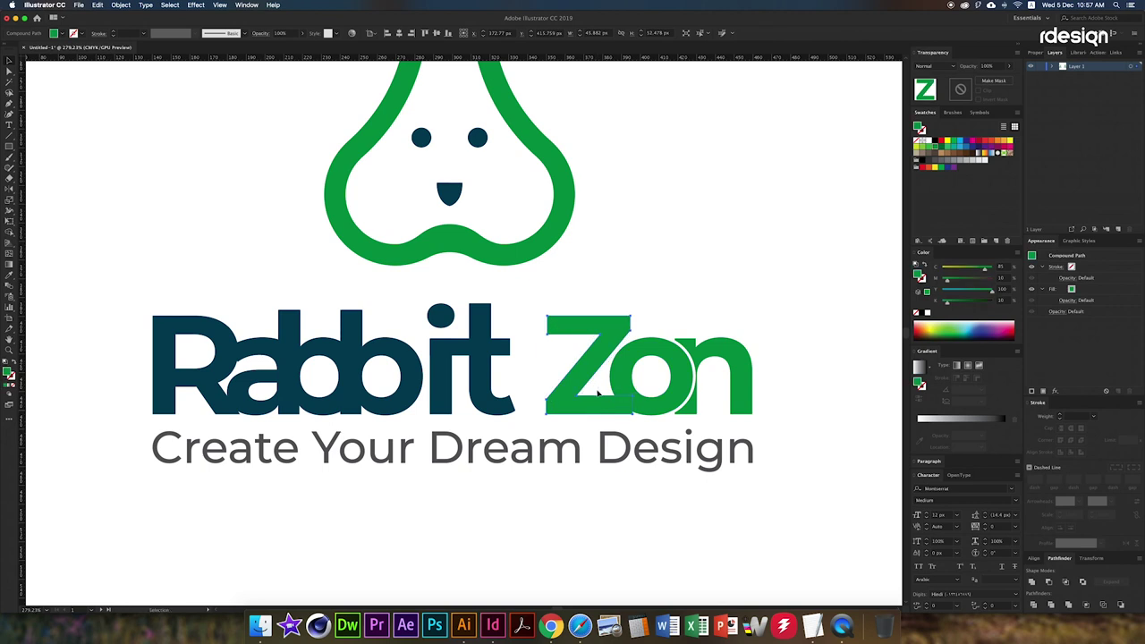
Select the logo letters and Alt-drag a copy onto the second artboard, aligned to it
left_click(598, 394)
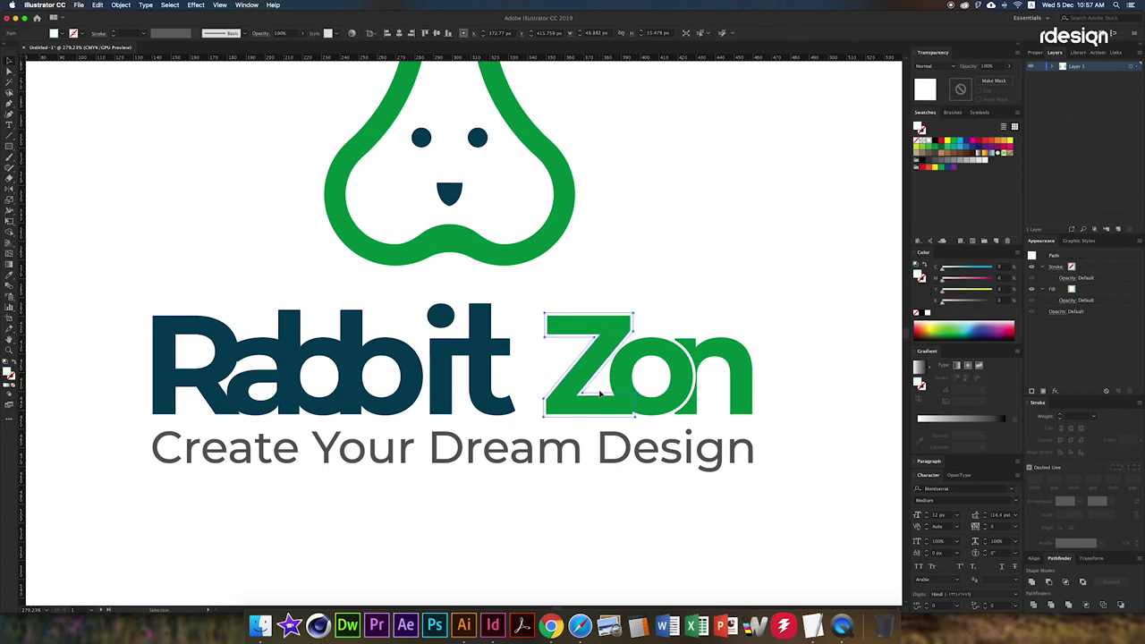
left_click(774, 419)
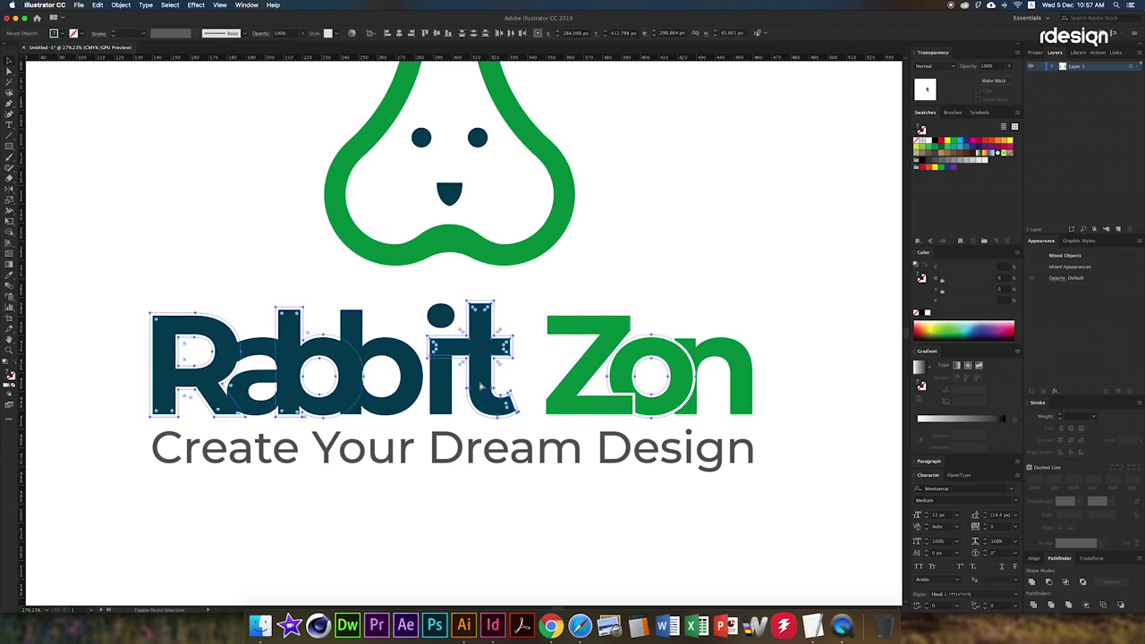
left_click(481, 386)
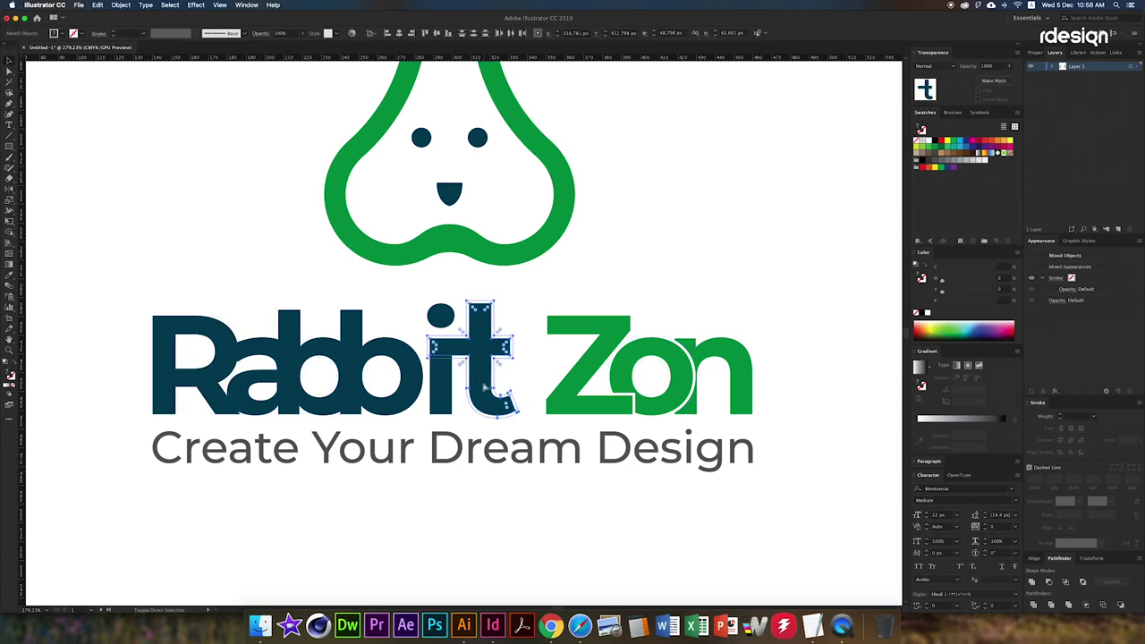
left_click(319, 403)
left_click(214, 402)
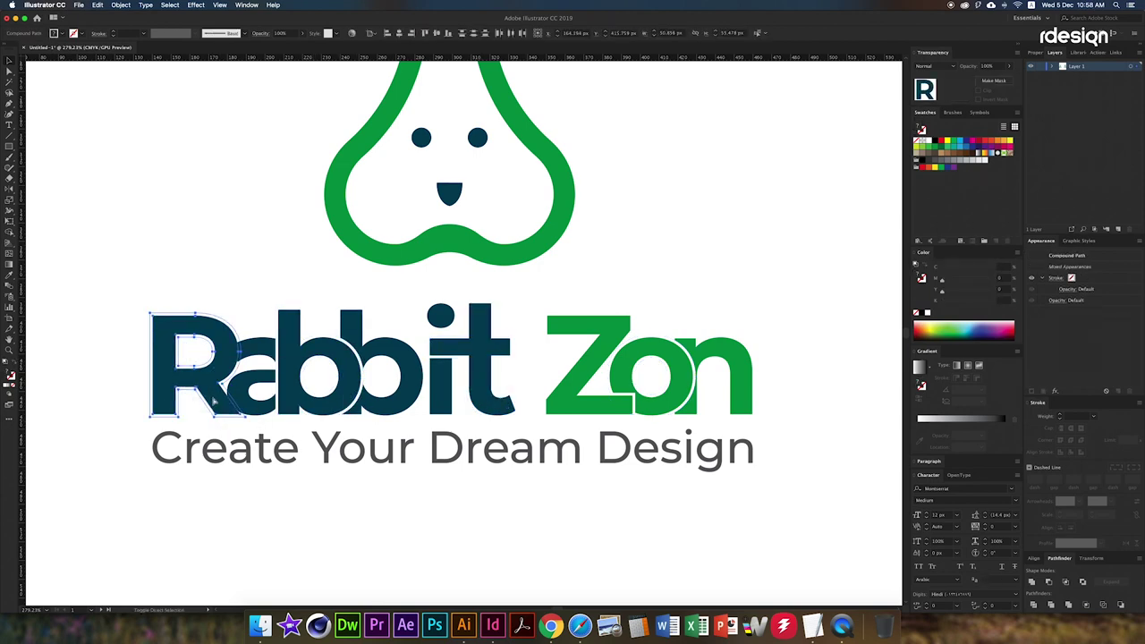
key("ctrl+alt+0")
mouse_move(815, 468)
left_mouse_down()
mouse_move(433, 396)
mouse_move(778, 396)
left_mouse_up()
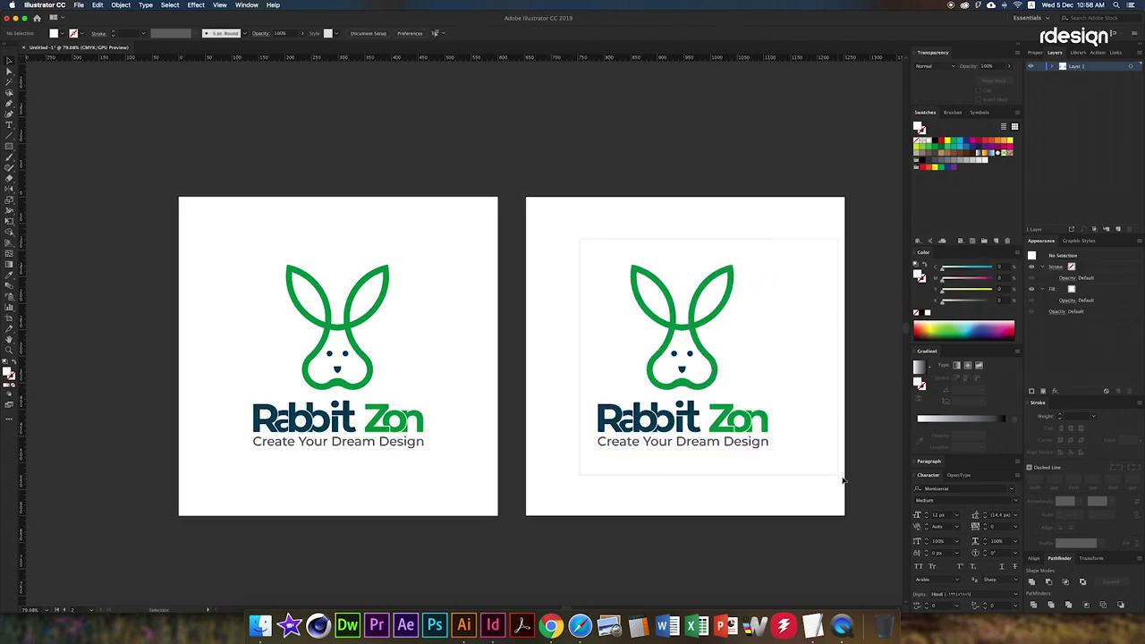
left_click(390, 34)
Centre the second logo and eyedrop navy onto its rabbit outline
scroll(613, 388, "up", 3)
left_click(614, 388)
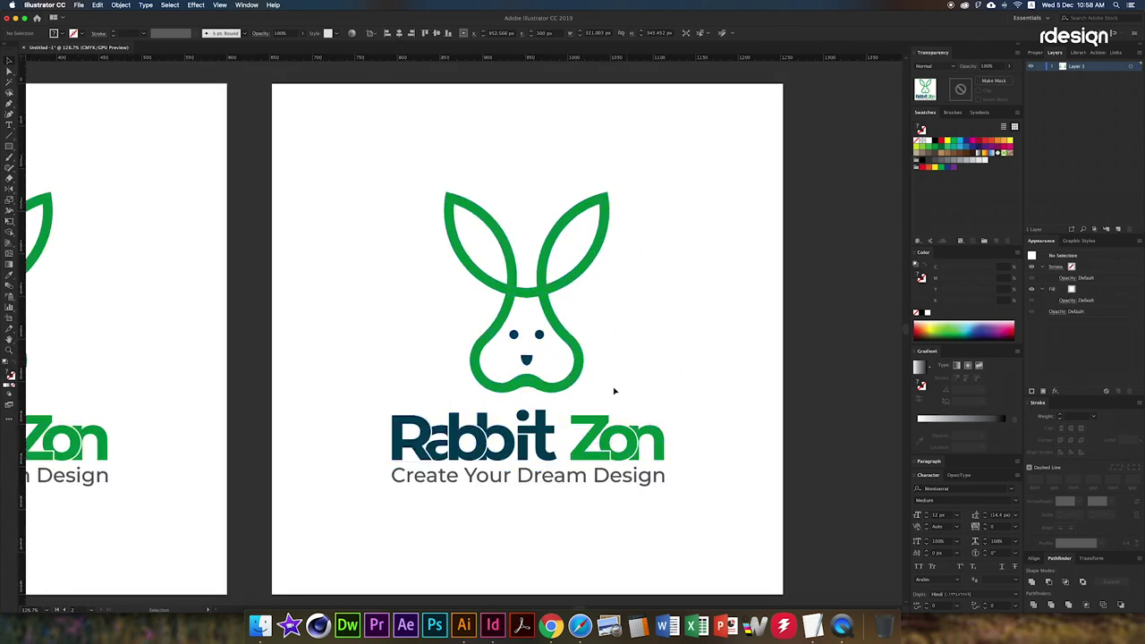
left_click(474, 304)
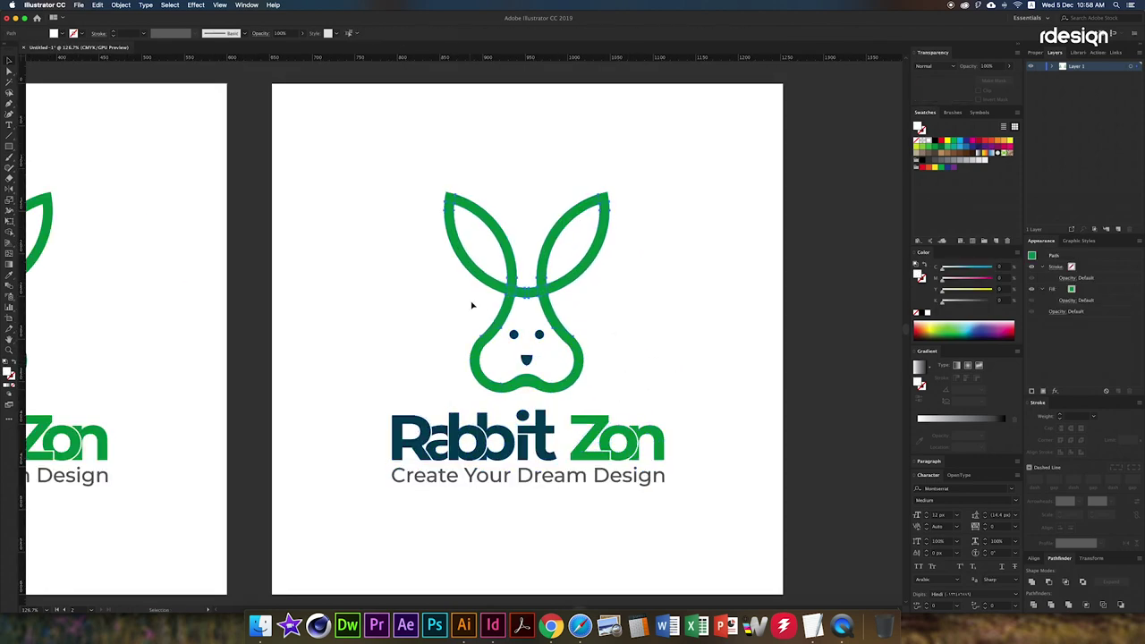
key("i")
left_click(528, 362)
Eyedrop green onto the eyes, nose and Rabbit, and navy onto Zon
left_click_drag(533, 374, 517, 342)
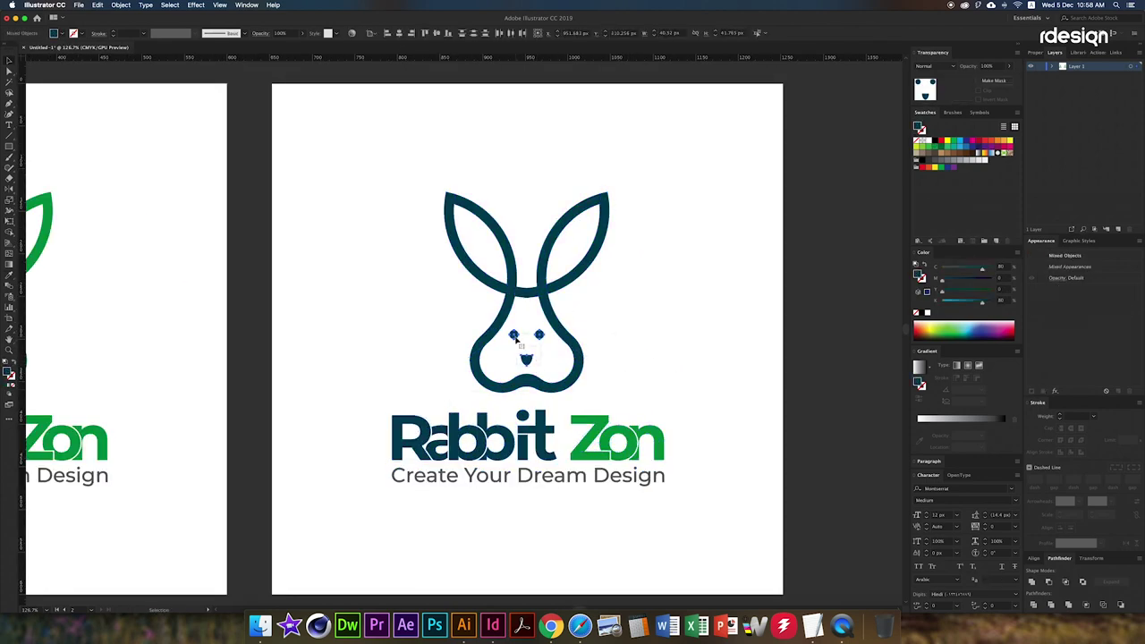
left_click(590, 450)
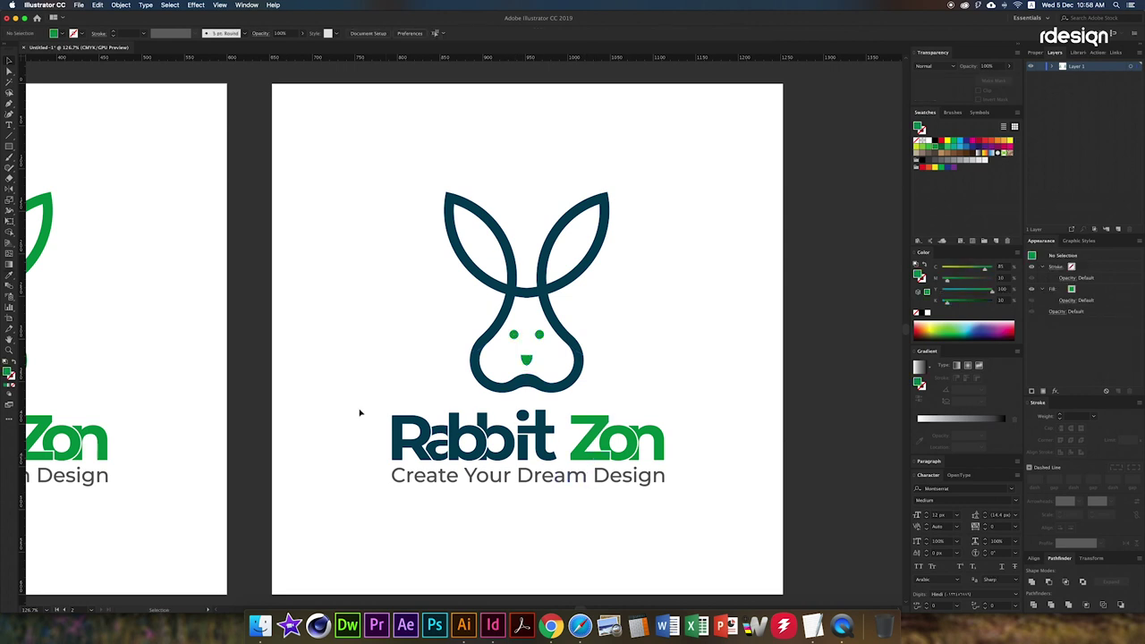
left_click(568, 438)
left_click(343, 456)
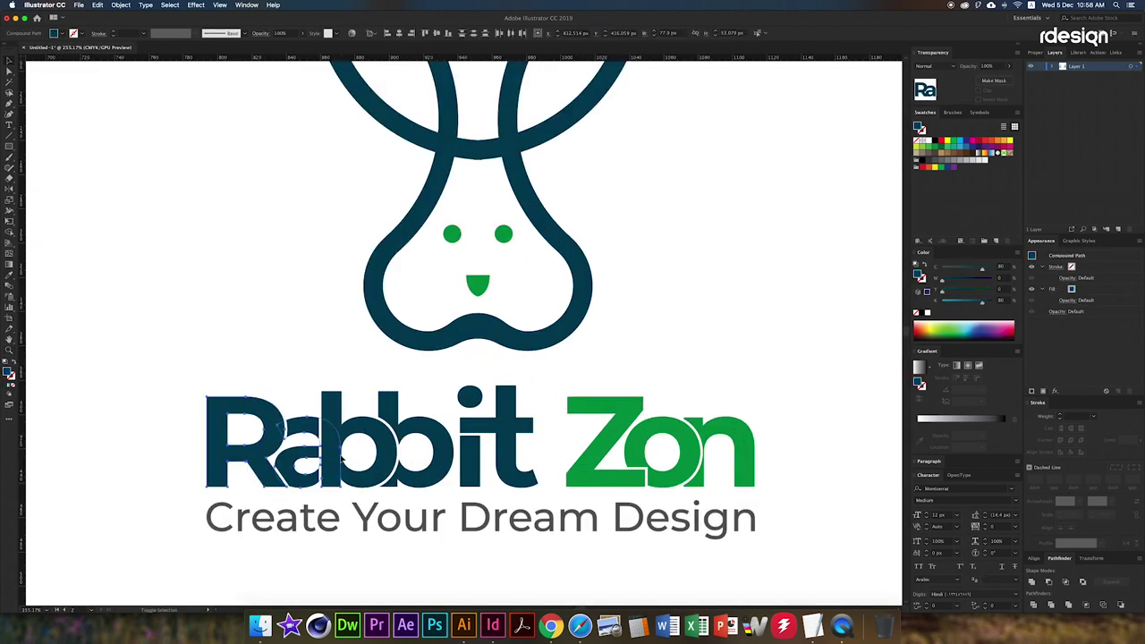
left_click(595, 470)
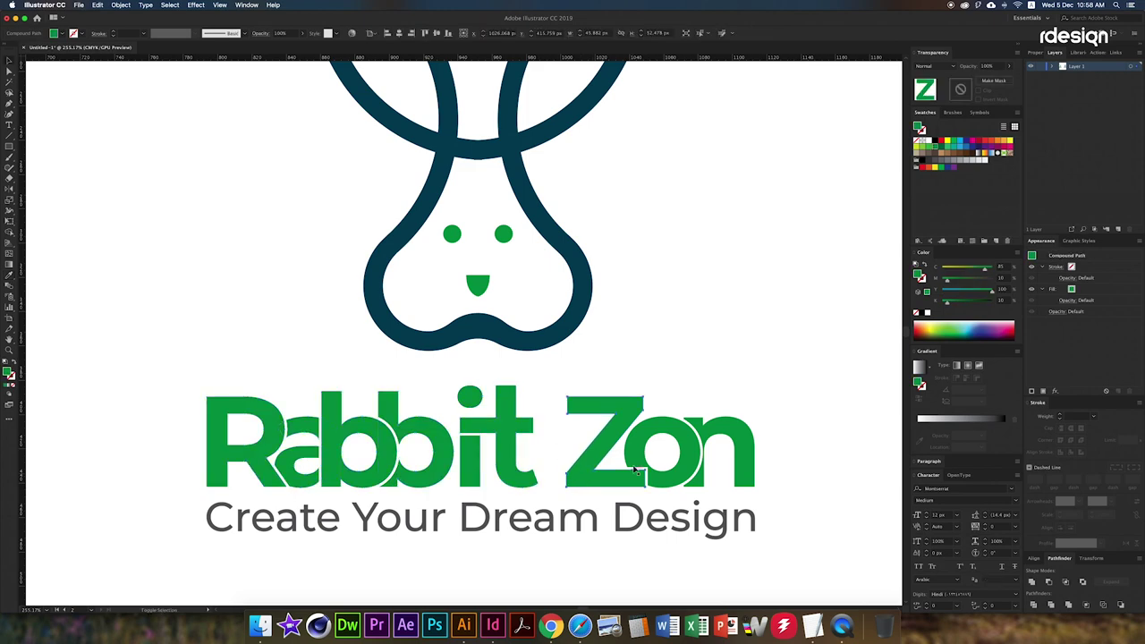
left_click(662, 442)
key("ctrl+0")
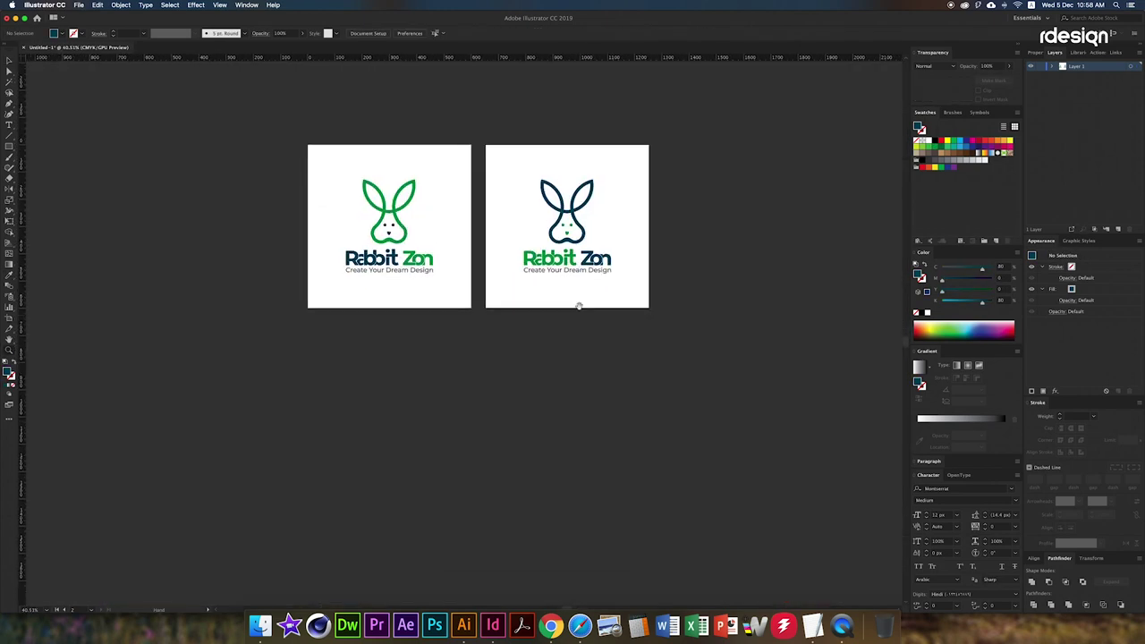
key("shift+o")
Duplicate the first artboard below it and zoom in on the copied logo
left_click_drag(339, 298, 339, 470)
key("Escape")
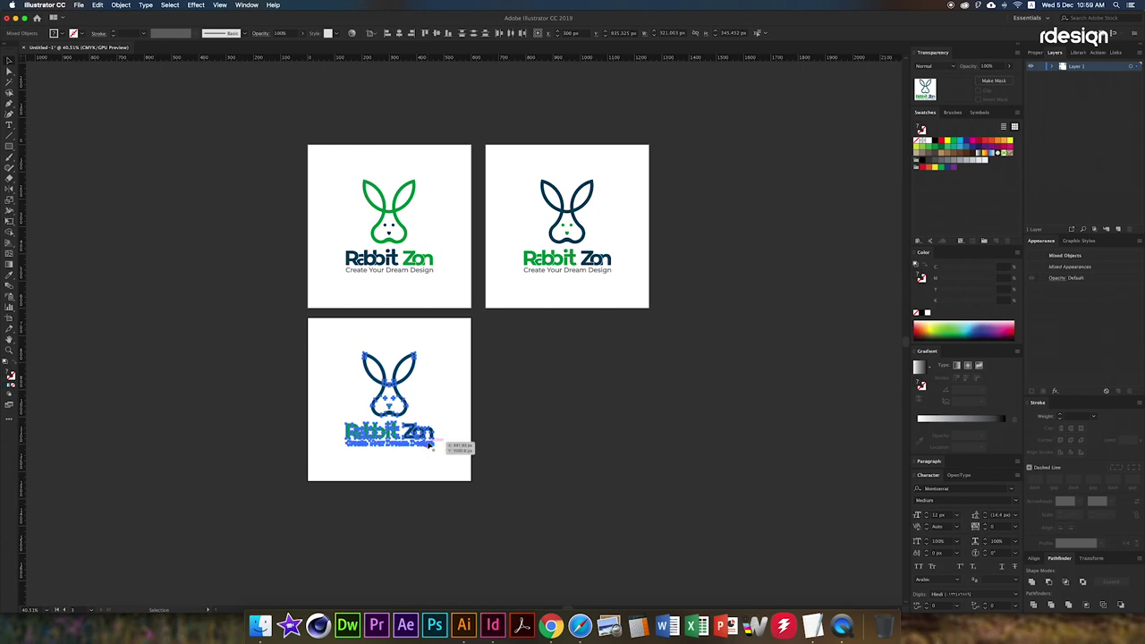
key("ctrl+plus")
left_click(582, 414)
key("ctrl+plus")
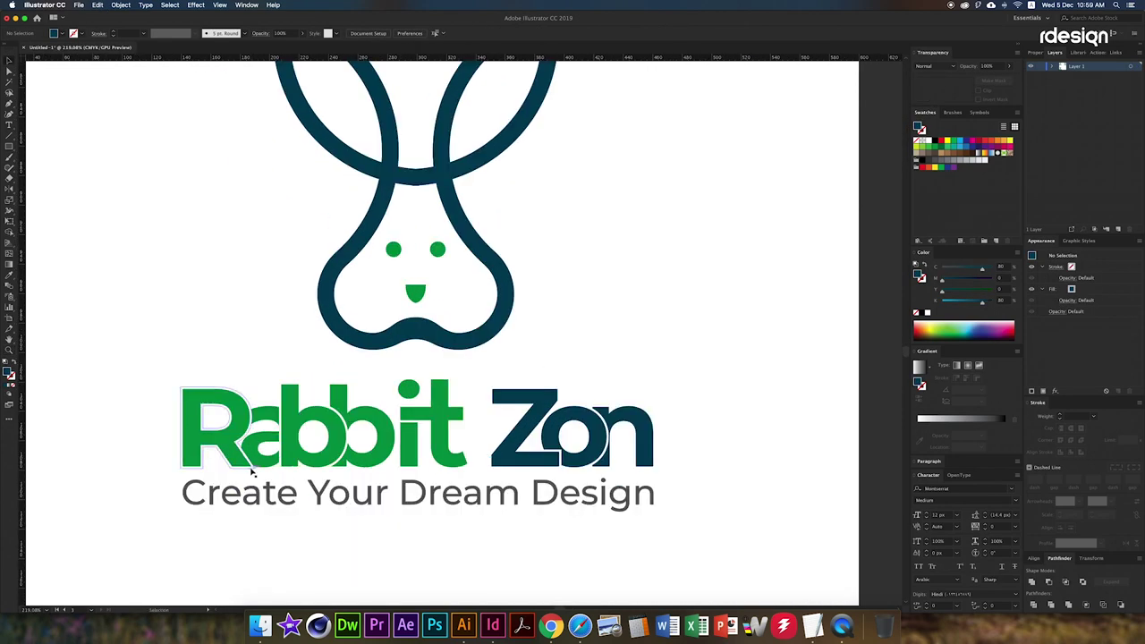
Make the copied logo black and cover the lower-right artboard with a black rectangle
left_click(253, 471)
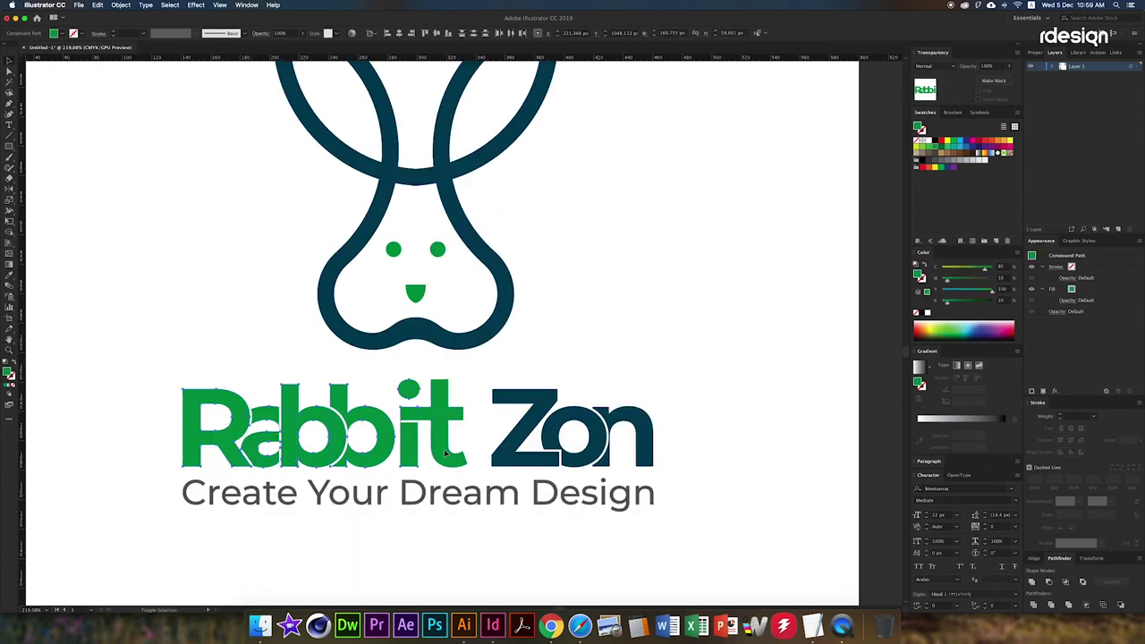
left_click(562, 435, "shift")
left_click(568, 370, "alt")
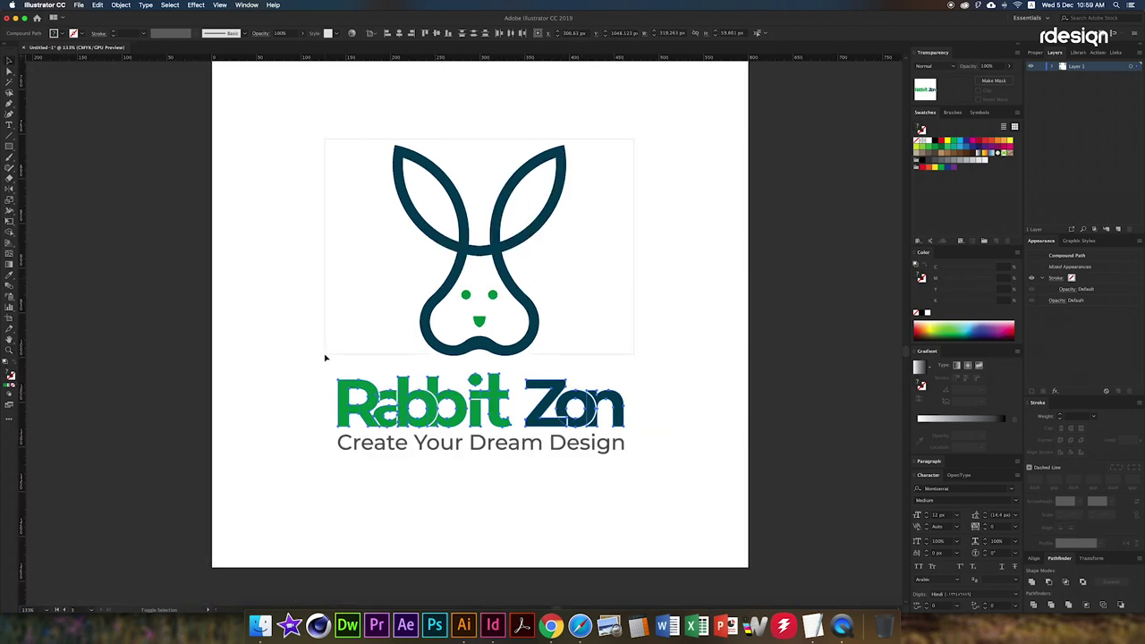
mouse_move(635, 139)
left_mouse_down()
mouse_move(317, 486)
mouse_move(473, 467)
mouse_move(575, 471)
left_mouse_up()
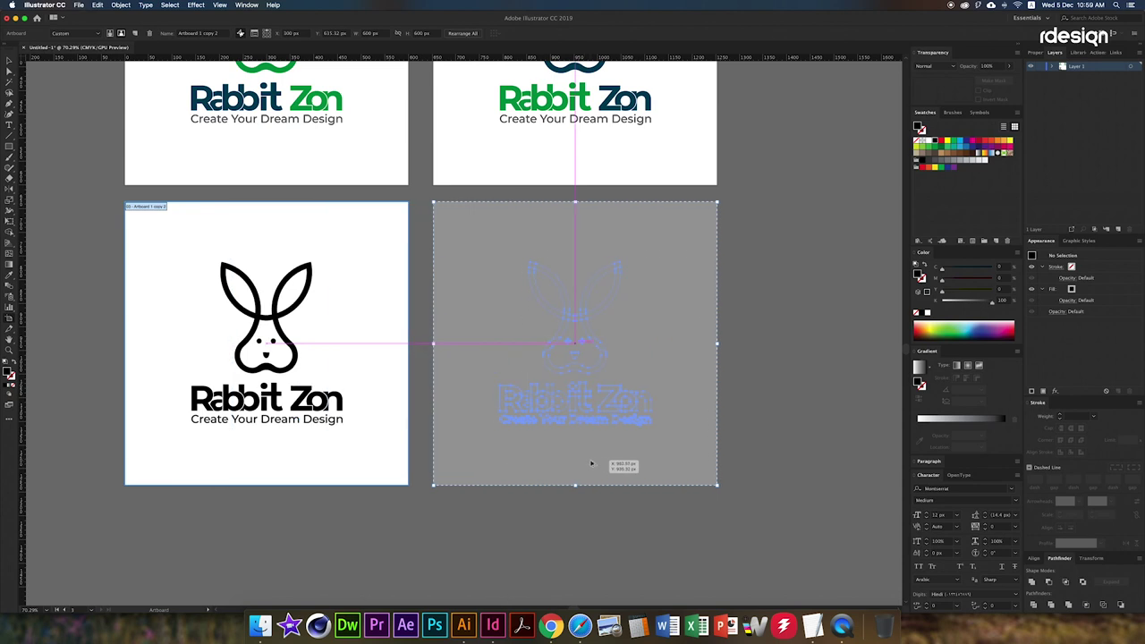
key("v")
left_click_drag(433, 202, 717, 484)
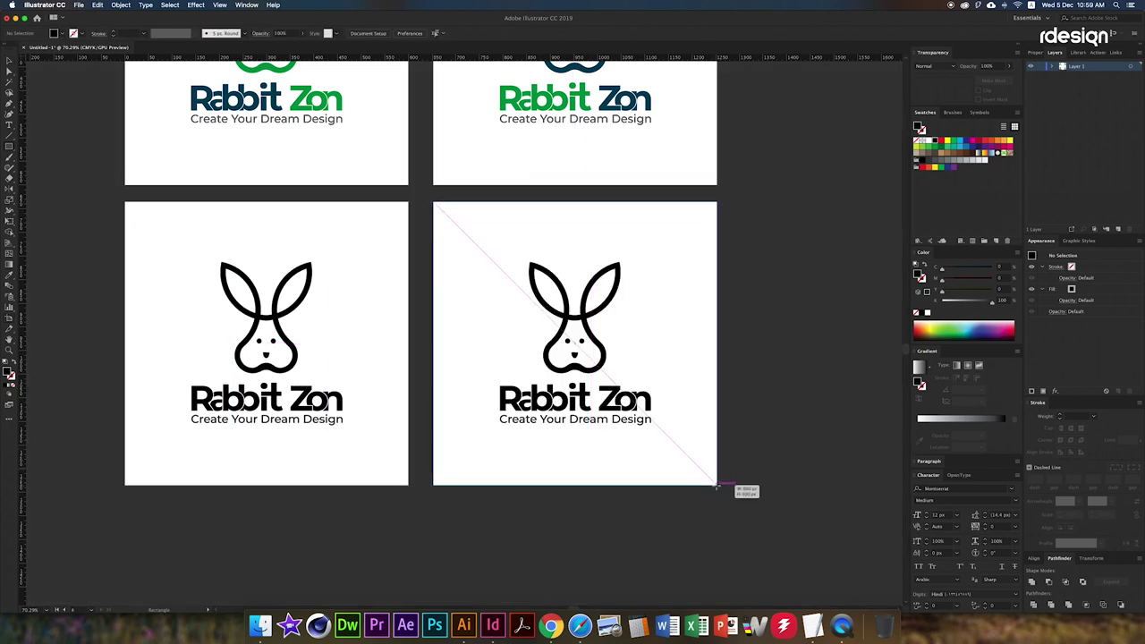
Bring the logo above the black rectangle, make it white, and Minus Front the R and a
key("ctrl+shift+bracketleft")
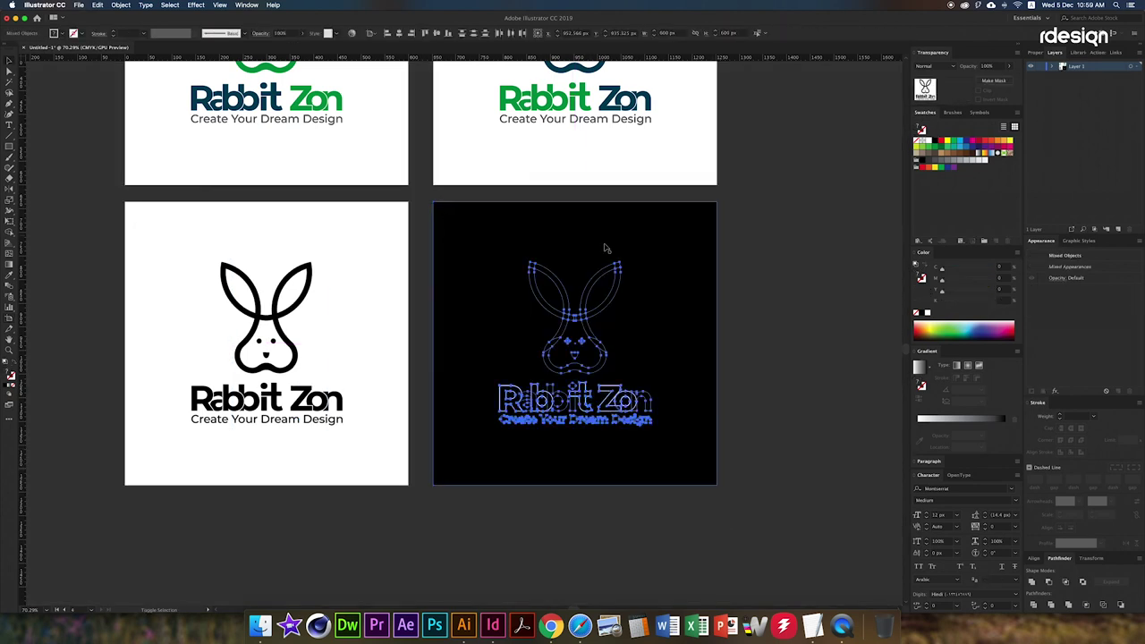
left_click(927, 312)
scroll(574, 384, "up", 5)
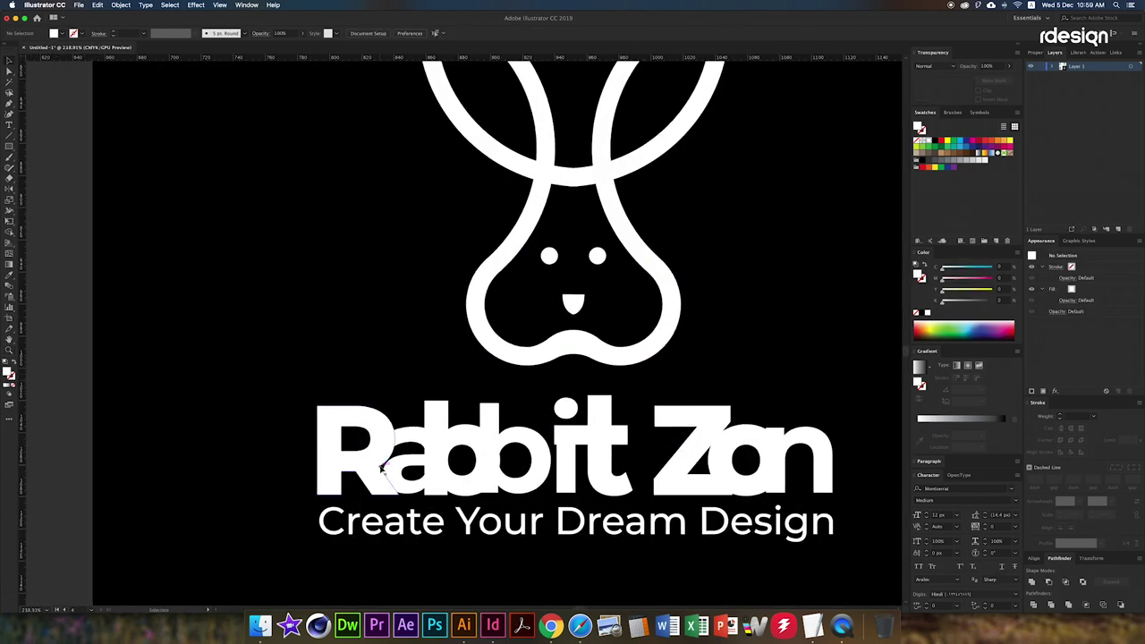
left_click(385, 425)
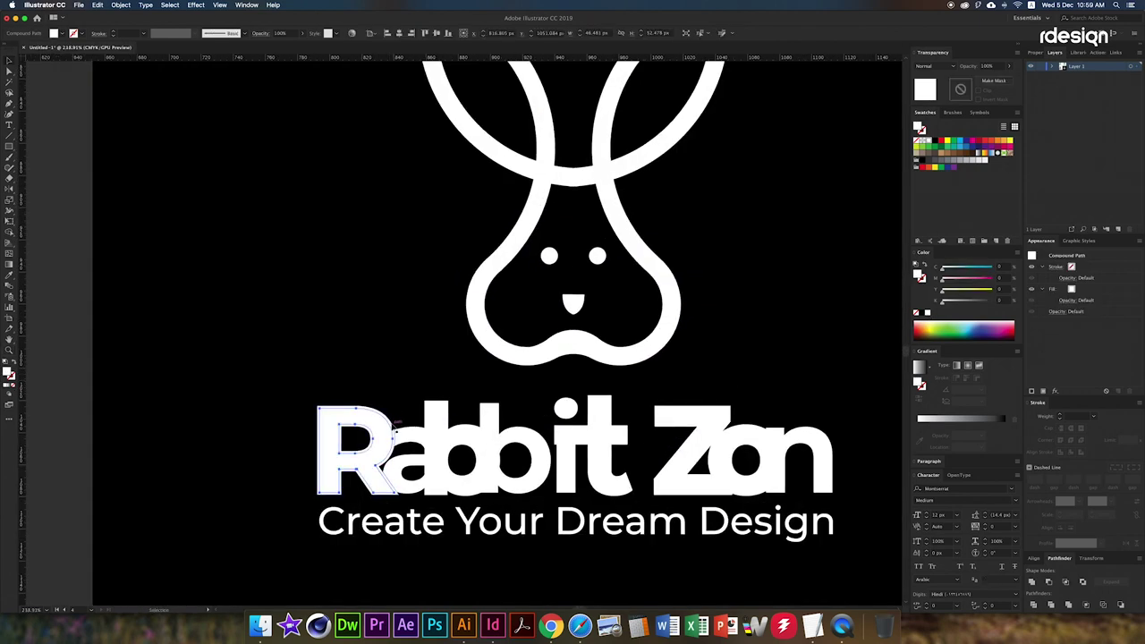
left_click(412, 465, "shift")
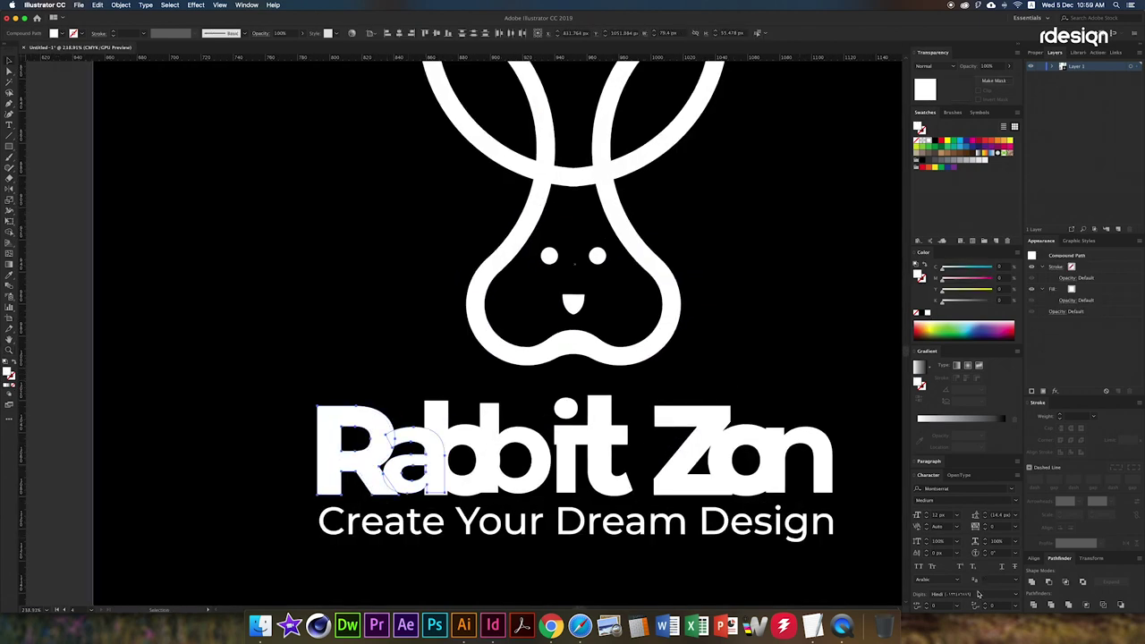
left_click(1049, 583)
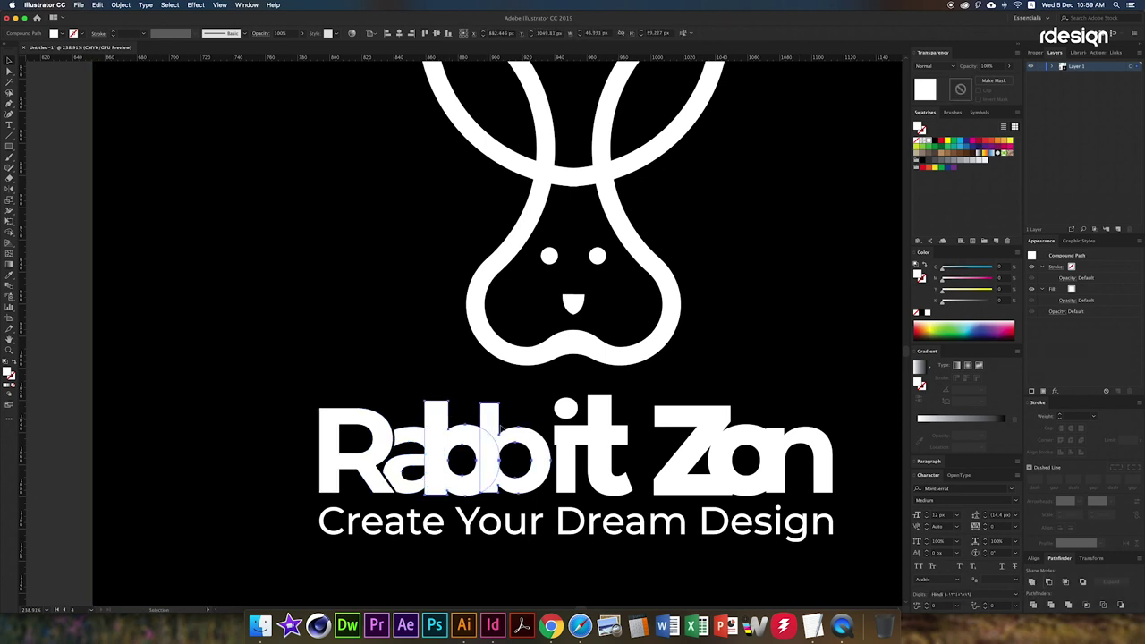
Select the overlapping i, Z and o letters, then zoom out to all four artboards
left_click(566, 447)
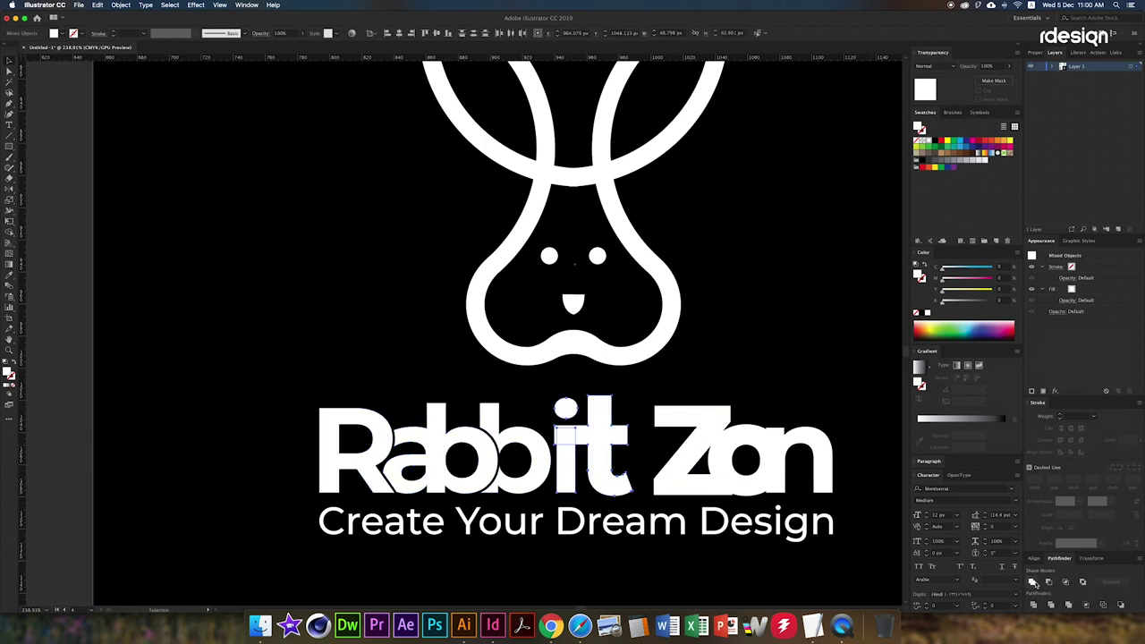
left_click(666, 472)
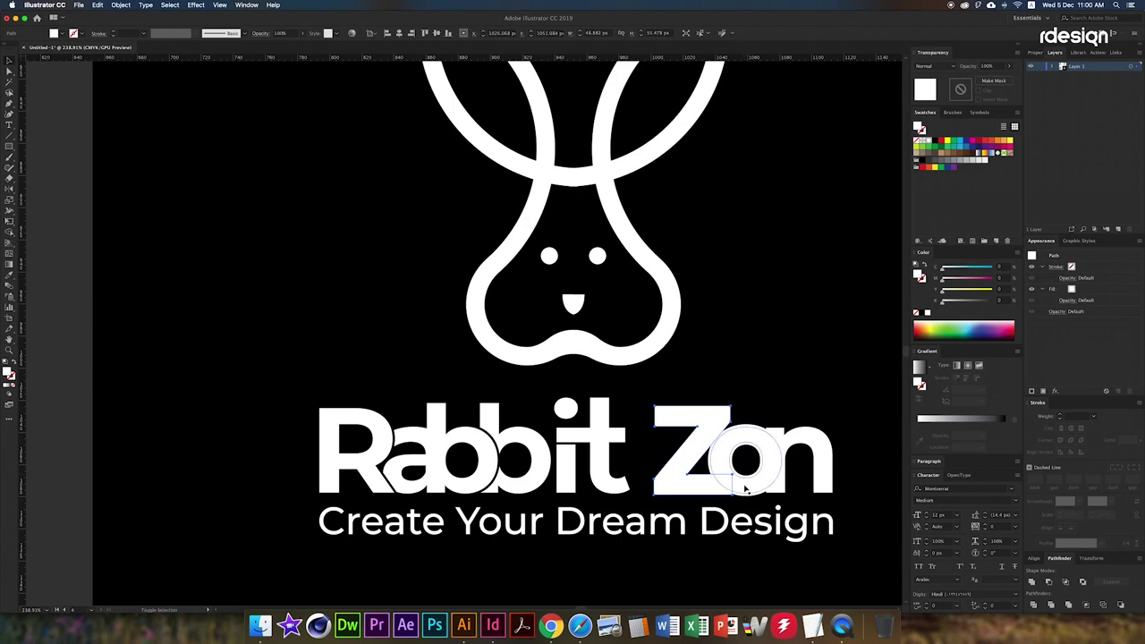
left_click(746, 489)
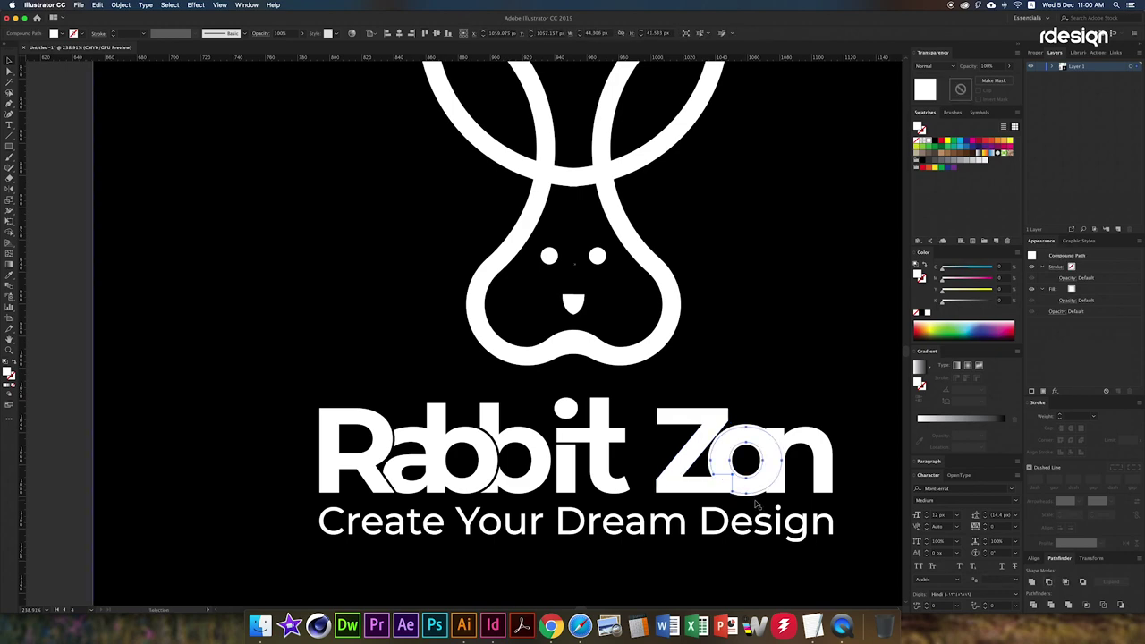
key("z")
left_click_drag(590, 394, 520, 465)
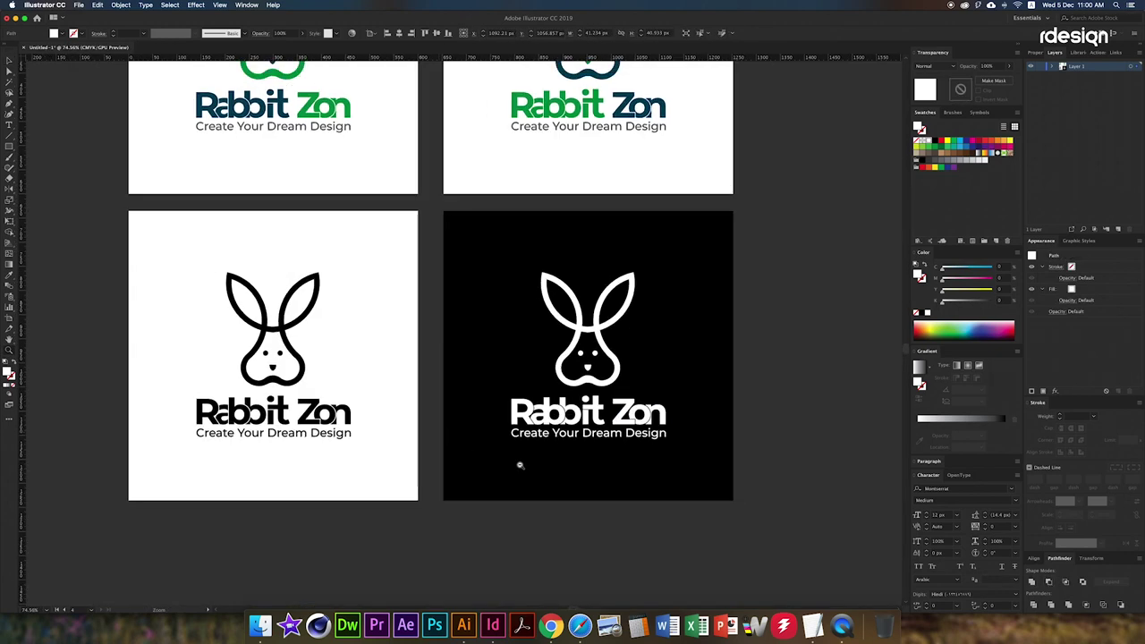
left_click(714, 463)
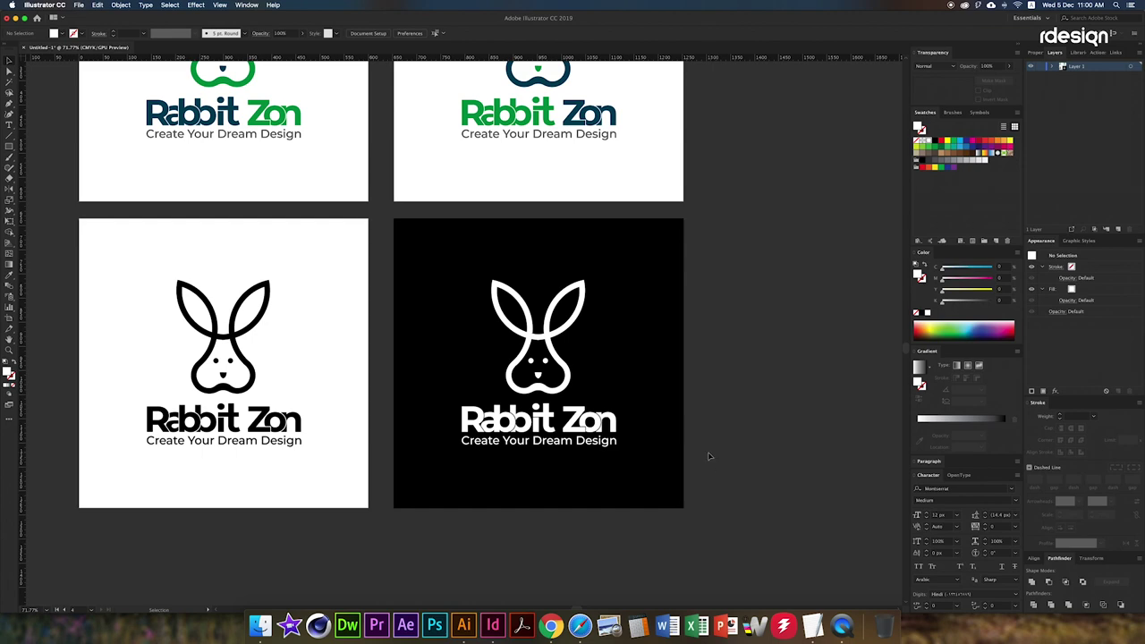
key("shift+o")
scroll(532, 427, "down", 5)
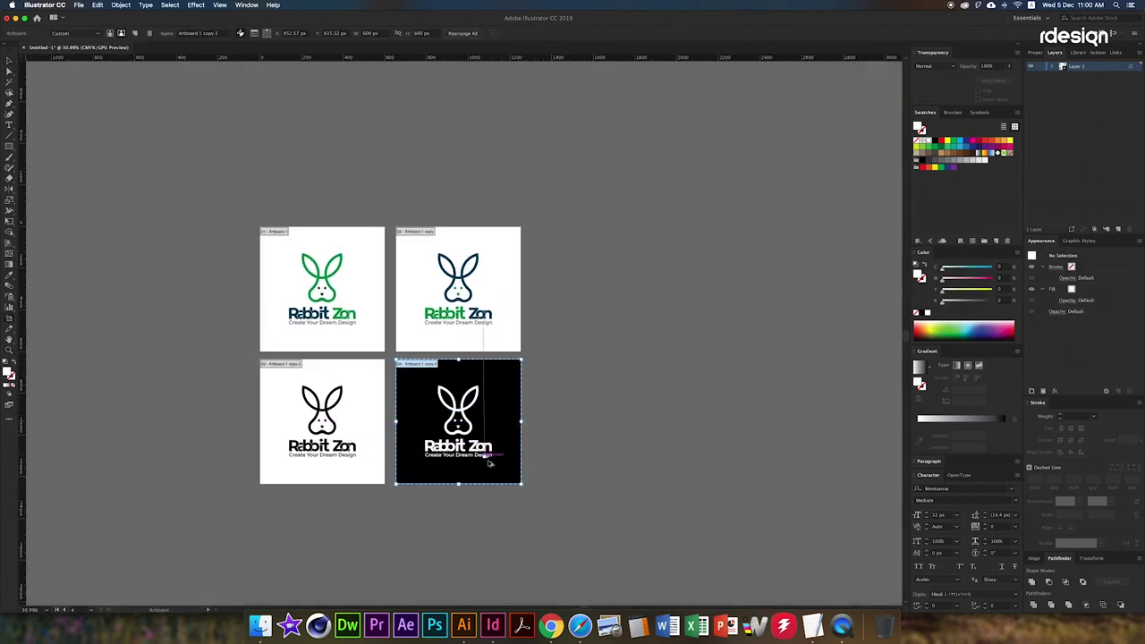
Add two top-row artboard copies, remove their black backgrounds, and paste the logo in place on artboard 4
left_click_drag(488, 422, 620, 289)
left_click_drag(567, 346, 697, 346)
key("v")
left_click(686, 332)
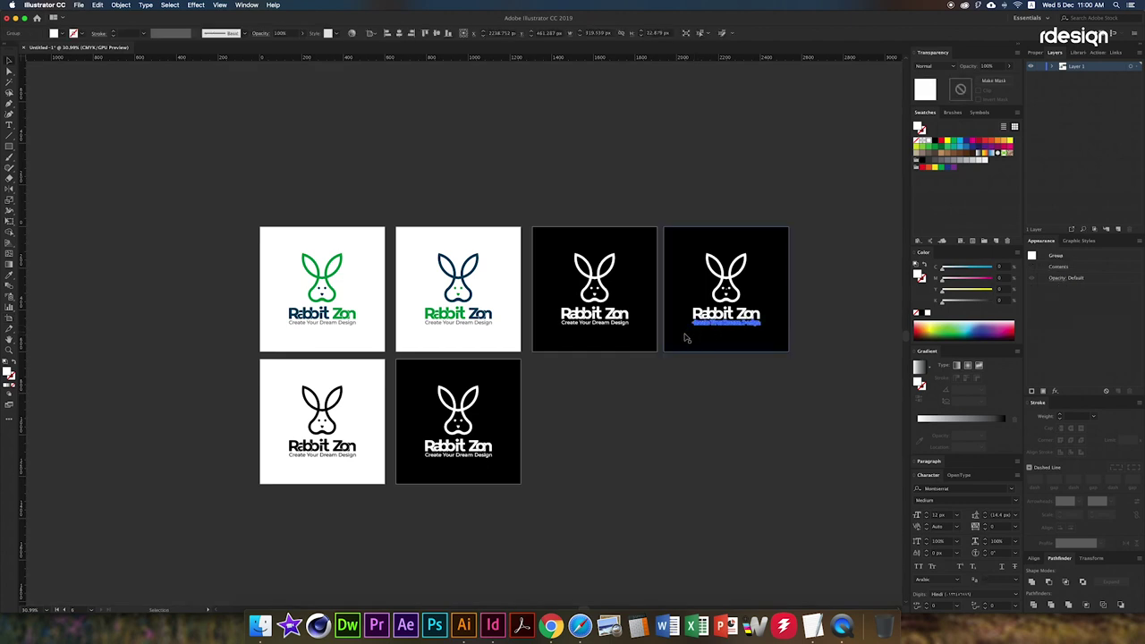
key("Delete")
left_click_drag(635, 199, 572, 295)
key("super+c")
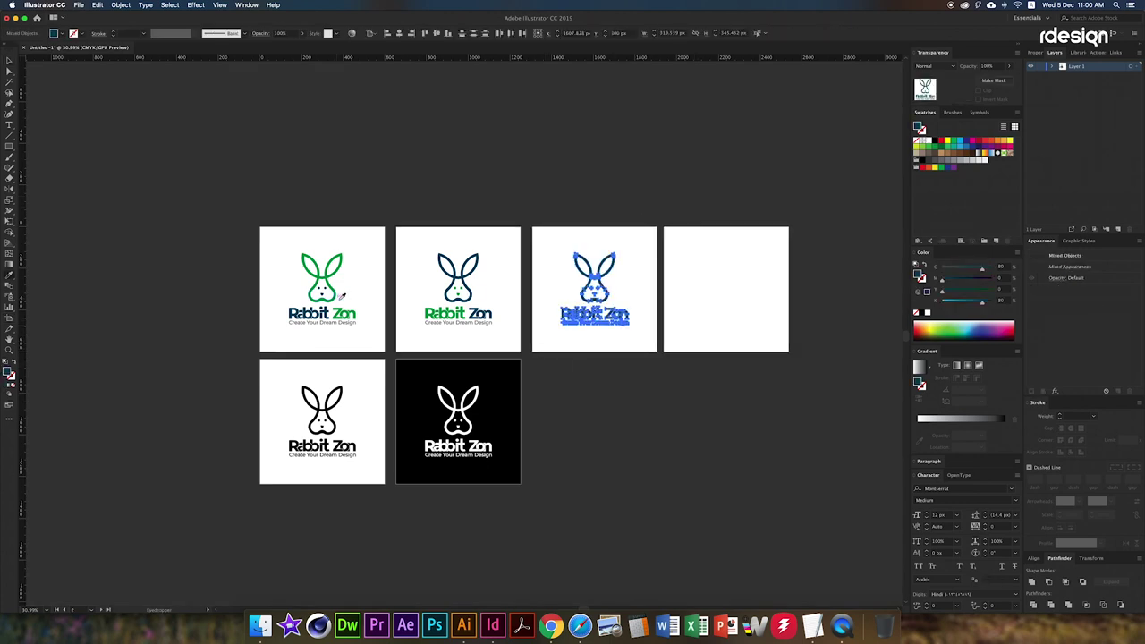
left_click(782, 348)
key("super+shift+v")
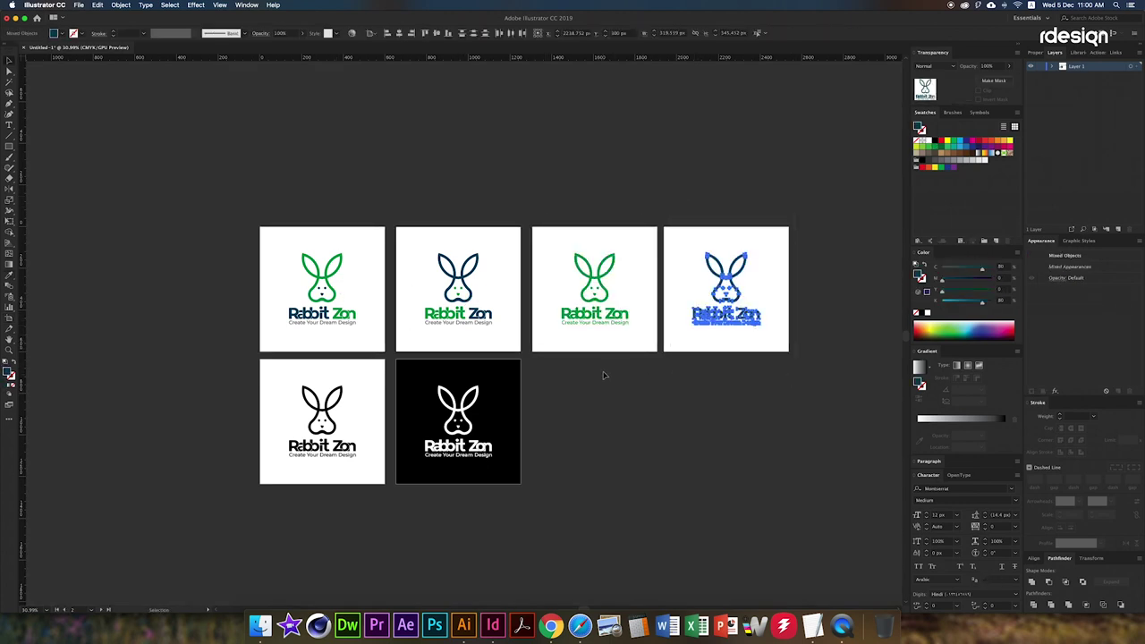
left_click(605, 373)
scroll(536, 393, "right", 2)
Duplicate artboard 1 into row 2, column 3 and convert its logo to grayscale
key("shift+o")
left_click_drag(329, 331, 601, 464)
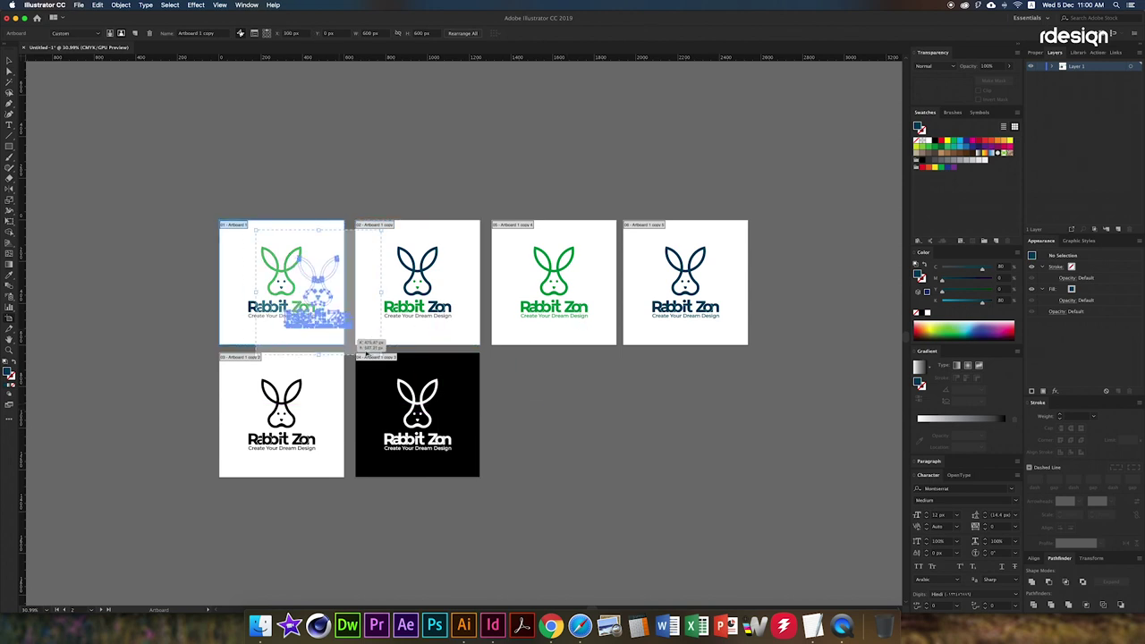
key("v")
left_click(553, 407)
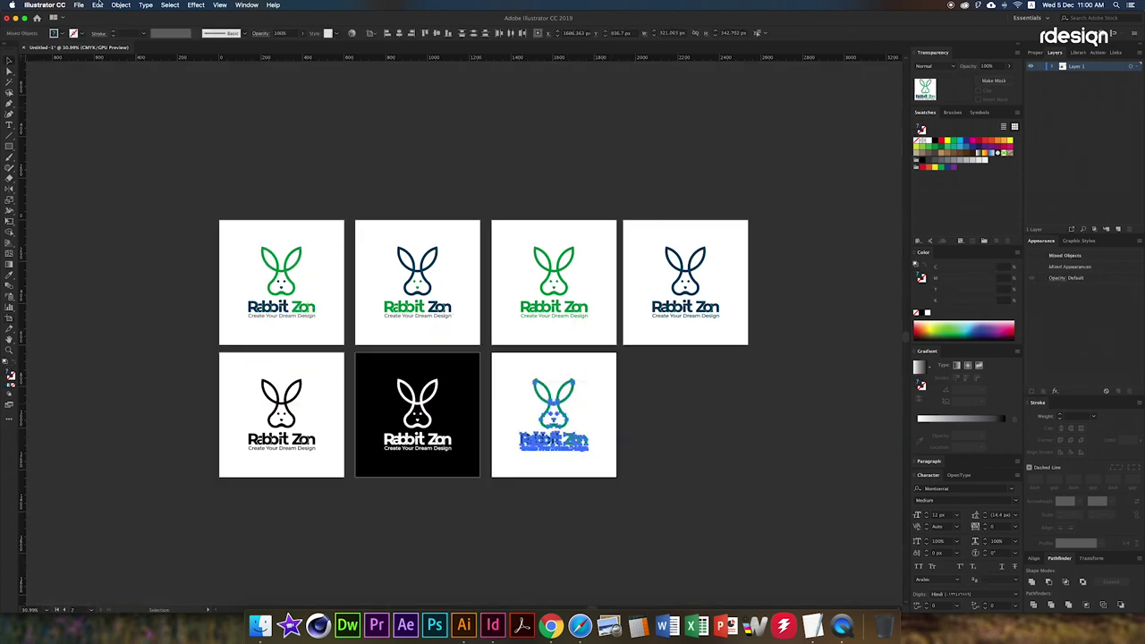
left_click(97, 5)
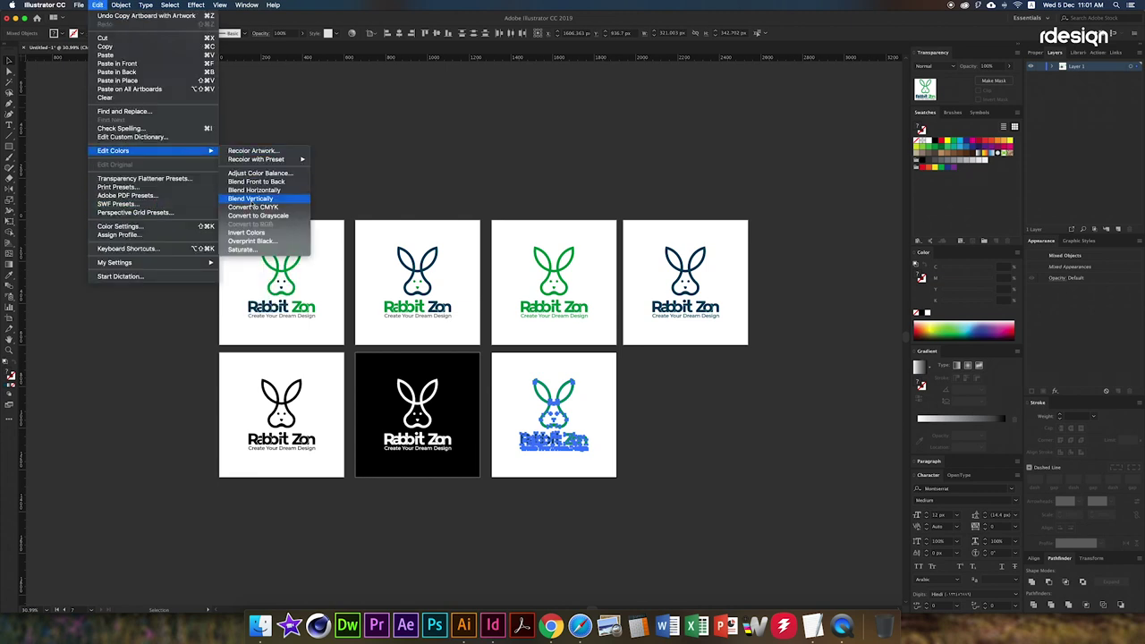
left_click(259, 213)
left_click_drag(606, 440, 567, 426)
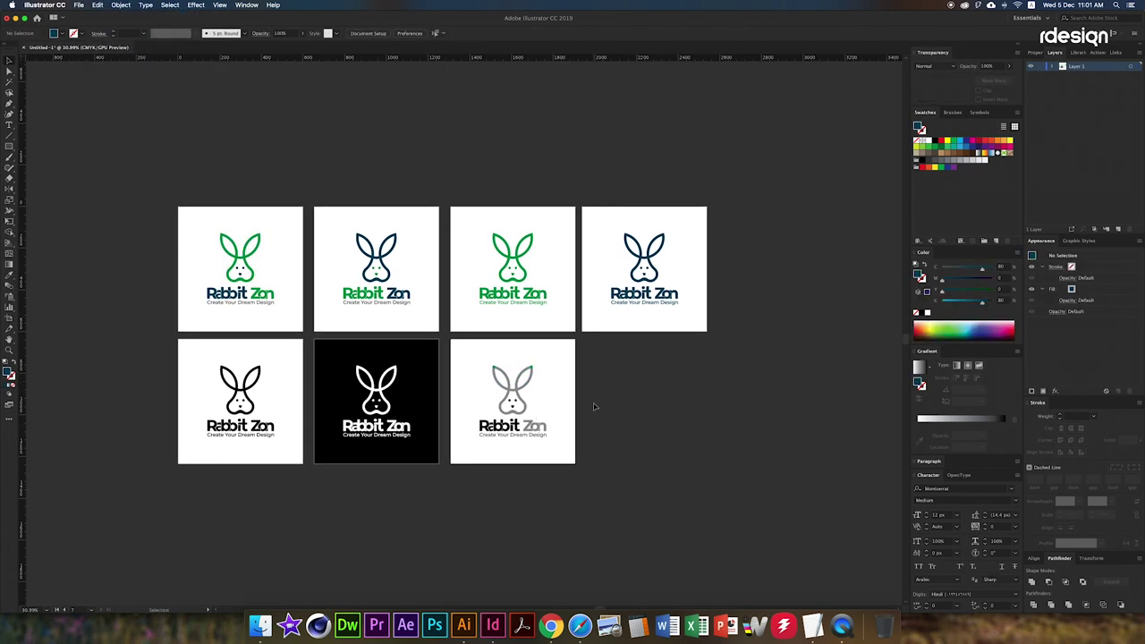
Inspect the grey rabbit's ear tips, then copy that artboard into the empty eighth slot
key("shift+o")
key("v")
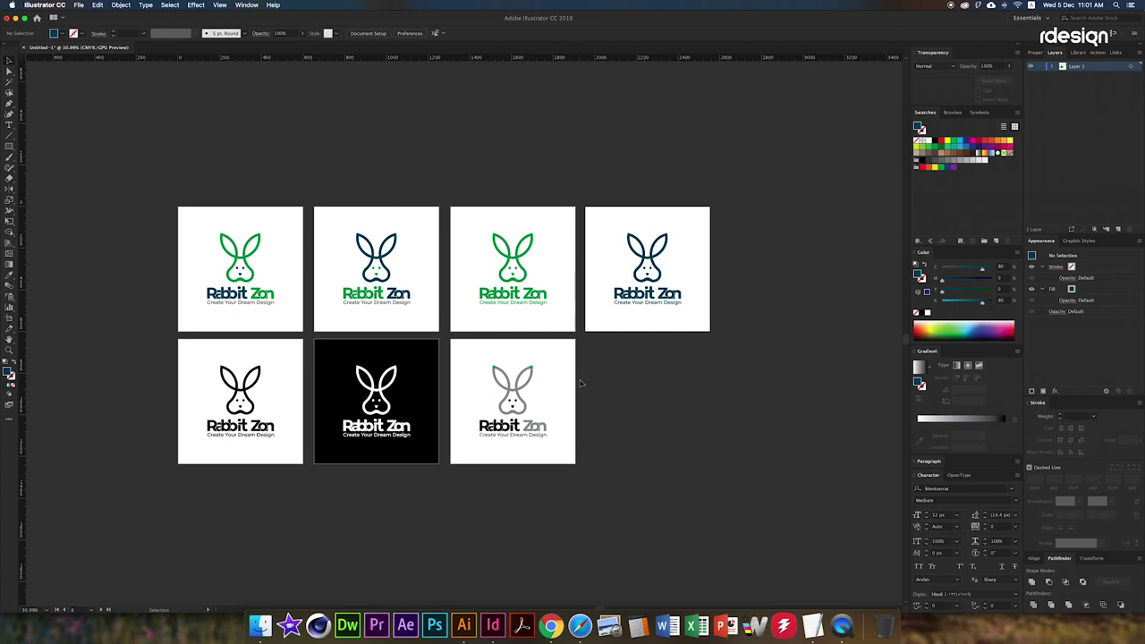
key("shift+o")
left_click(506, 396)
key("v")
key("ctrl+0")
left_click(374, 320)
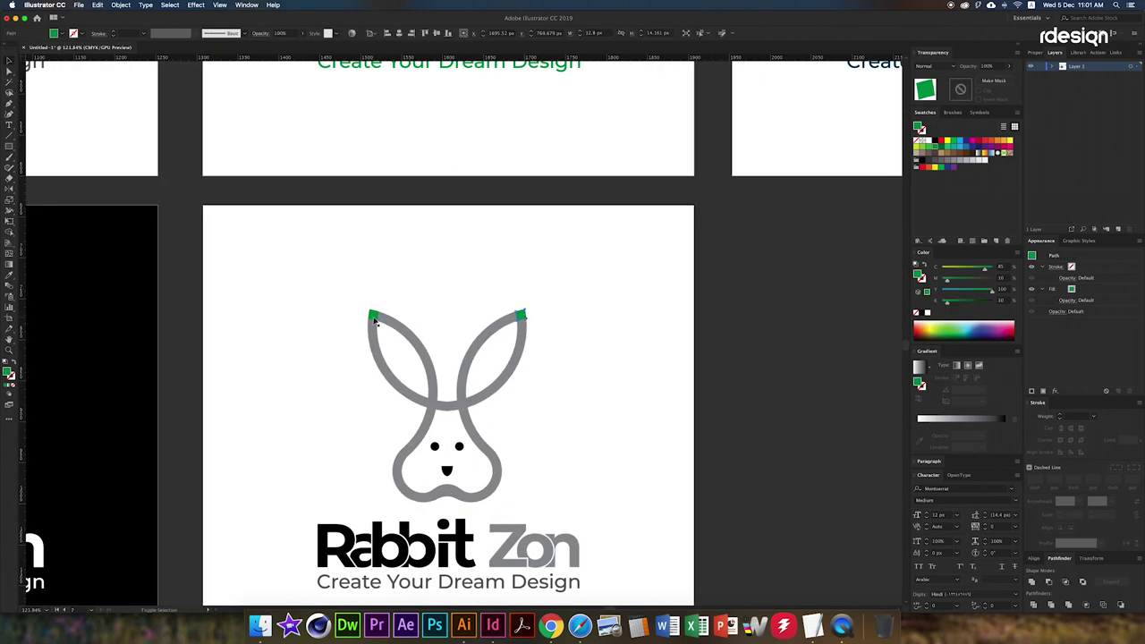
left_click(485, 402)
key("ctrl+alt+0")
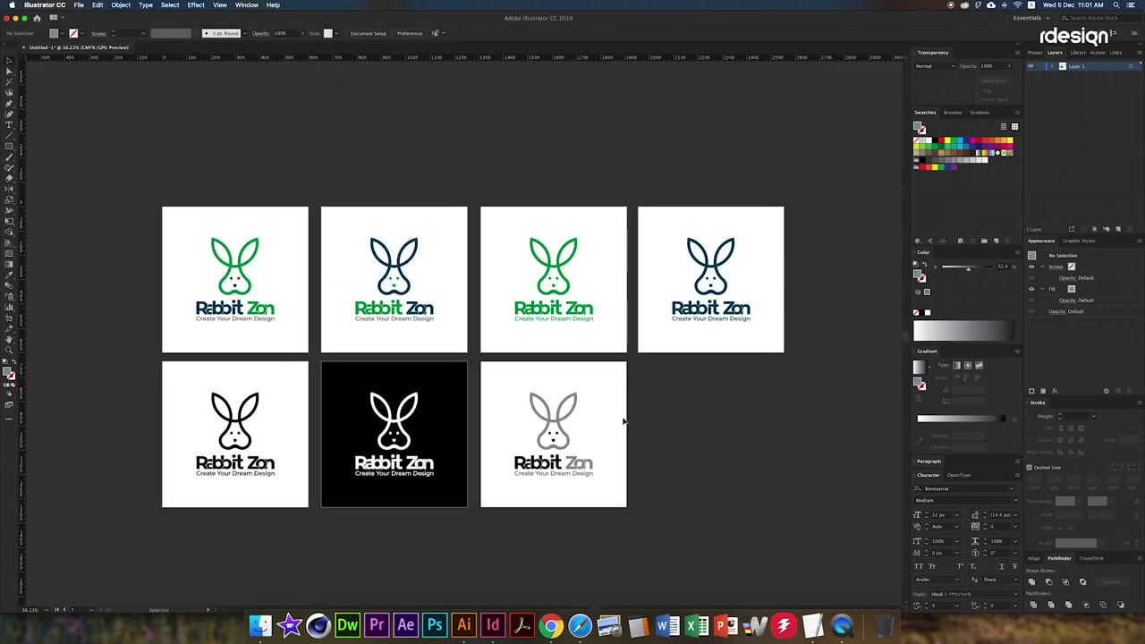
key("shift+o")
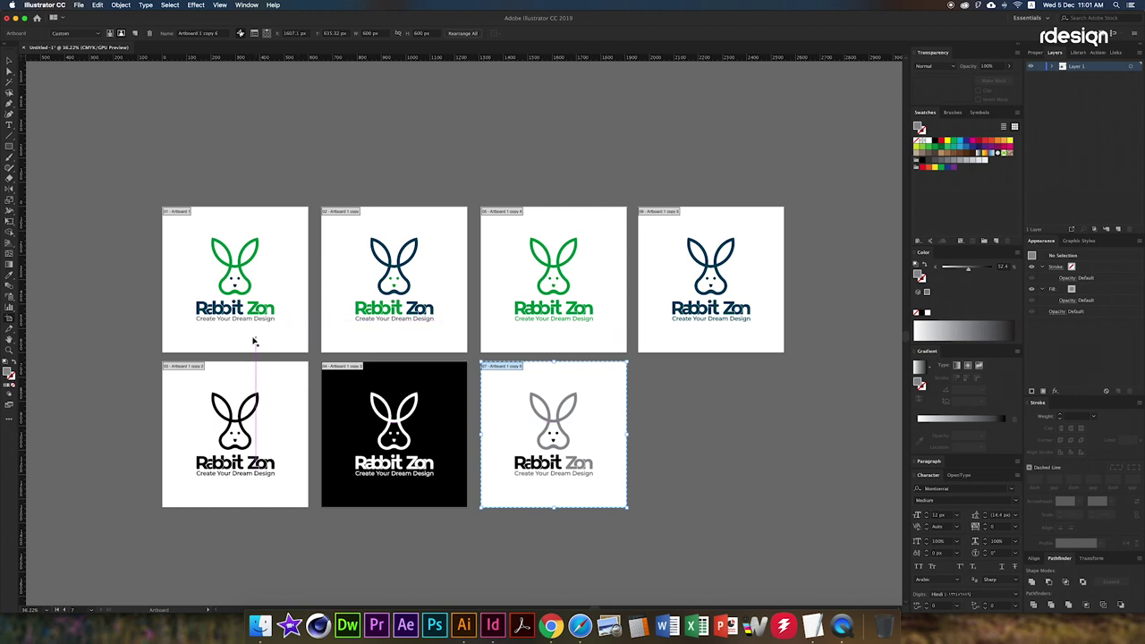
left_click_drag(559, 495, 716, 495)
key("Escape")
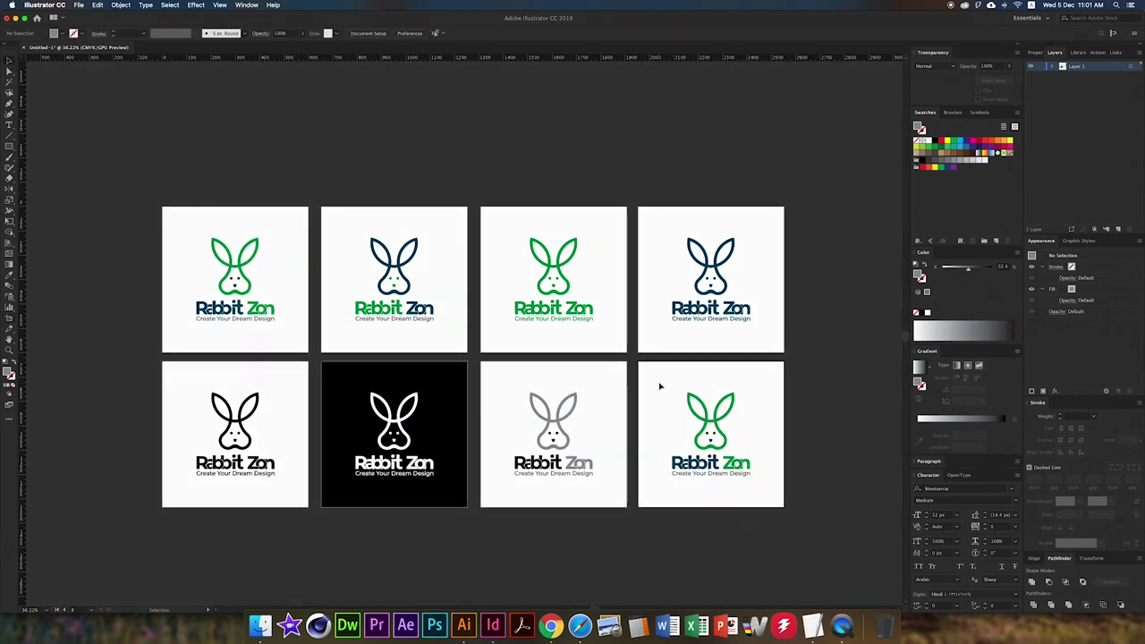
Draw a rectangle behind the bottom-right logo, then delete the rectangle and logo
left_click(711, 465)
left_click(613, 362)
key("m")
mouse_move(637, 361)
left_mouse_down()
mouse_move(785, 507)
mouse_move(651, 493)
left_mouse_up()
key("ctrl+shift+bracketleft")
key("v")
key("Delete")
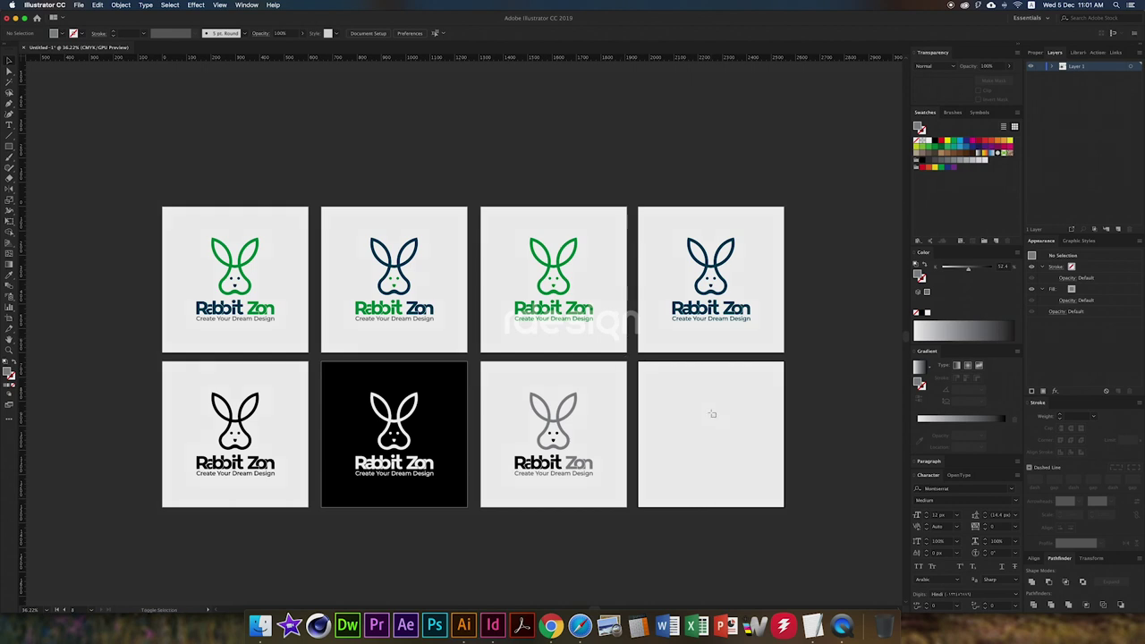
Replace the blank artboard with a green-logo copy and cover it with a filled background rectangle
key("shift+o")
key("Delete")
mouse_move(582, 340)
left_mouse_down()
mouse_move(754, 486)
mouse_move(738, 493)
left_mouse_up()
key("v")
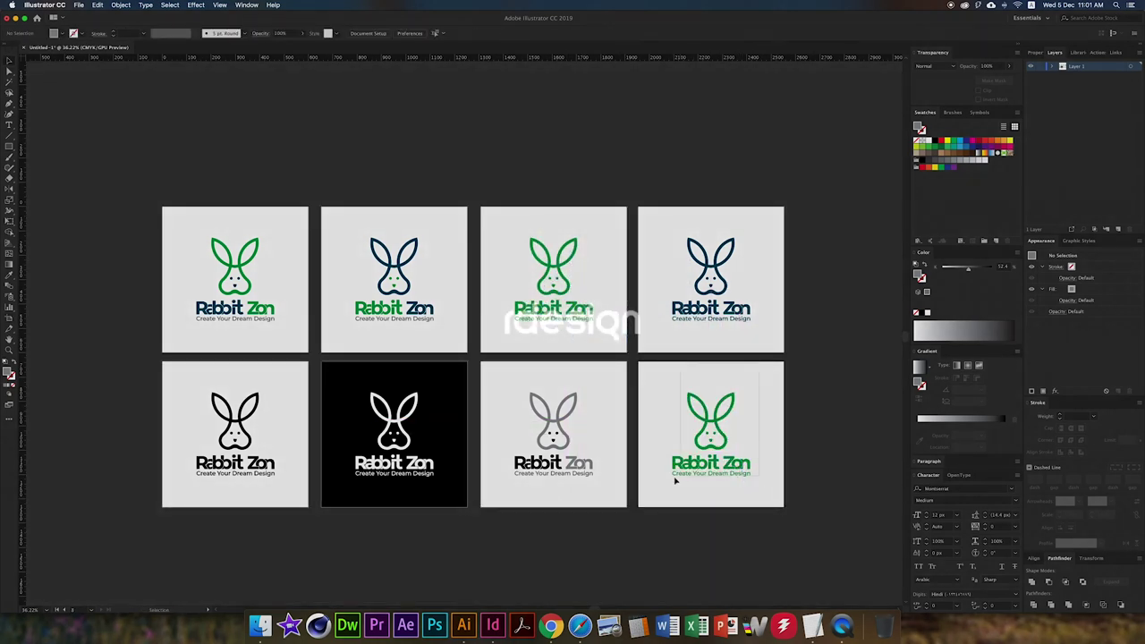
left_click(675, 480)
left_click(651, 472)
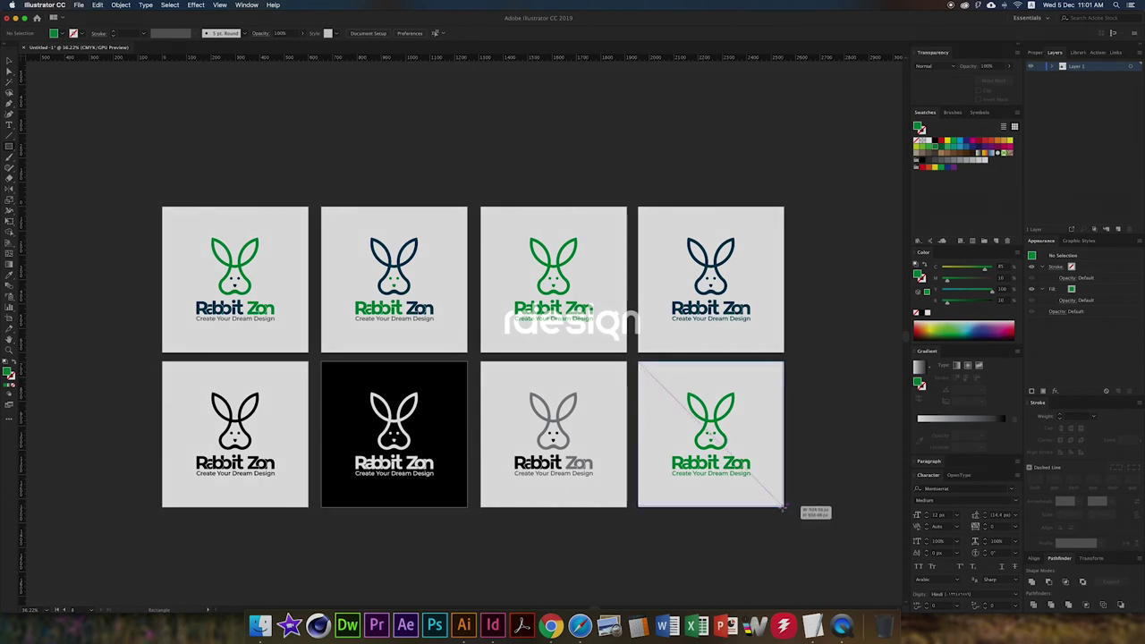
left_click_drag(637, 360, 786, 508)
scroll(665, 462, "down", 3)
scroll(664, 462, "right", 2)
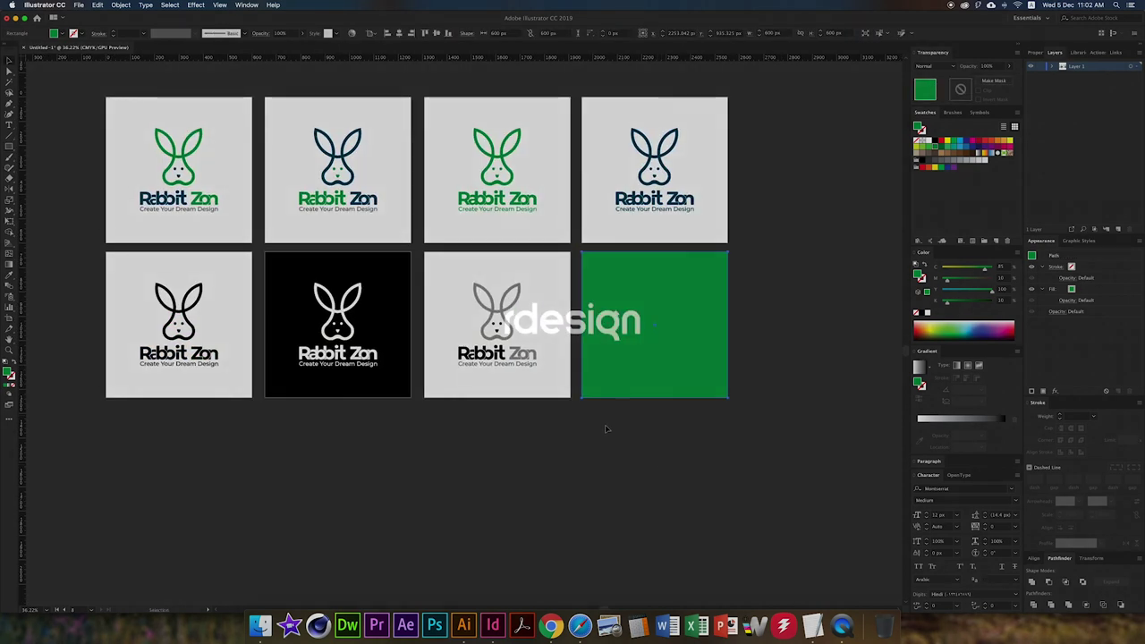
left_click_drag(606, 430, 610, 268)
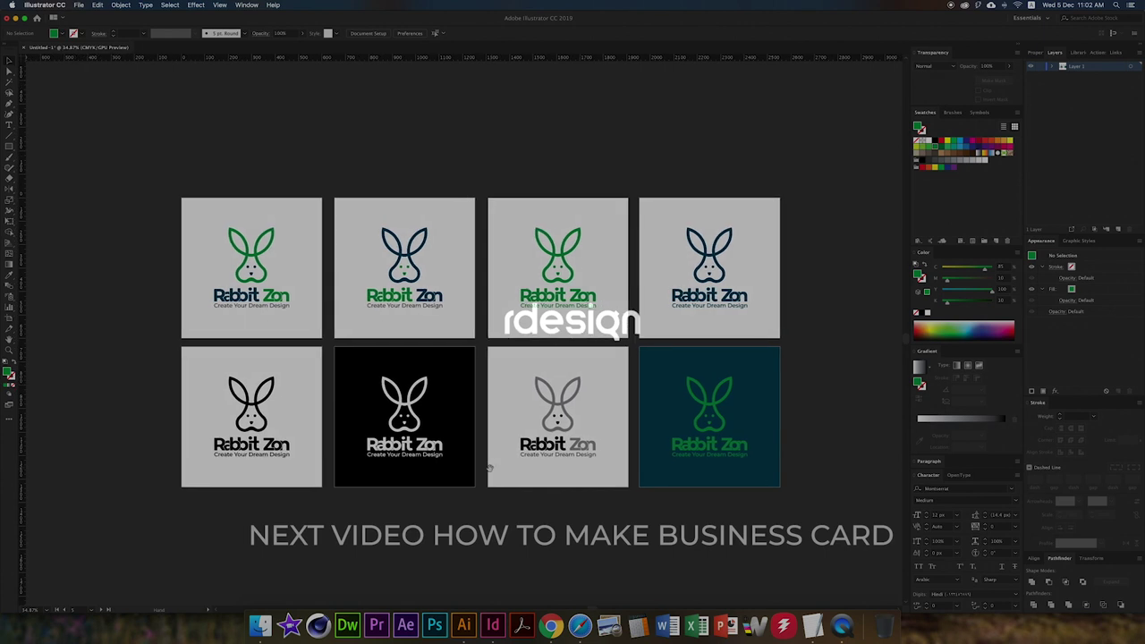
Save the document to the Desktop as 'Rabbit Zon Logo Design.ai' with default Illustrator options
key("ctrl+s")
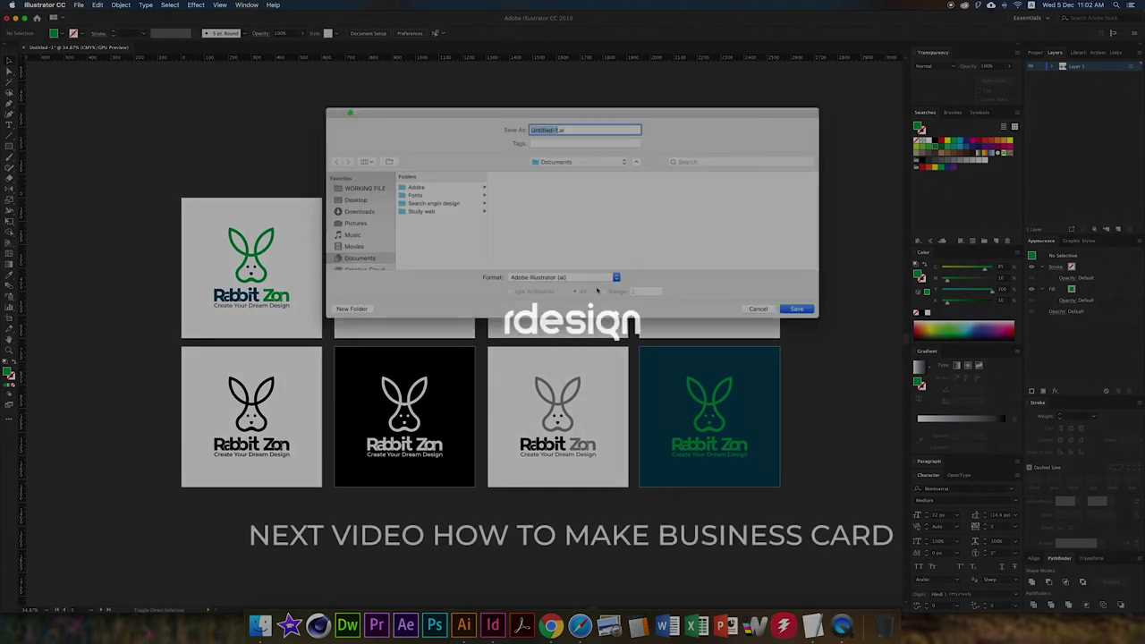
left_click(371, 200)
type("Rabbit Zon_Logo Design")
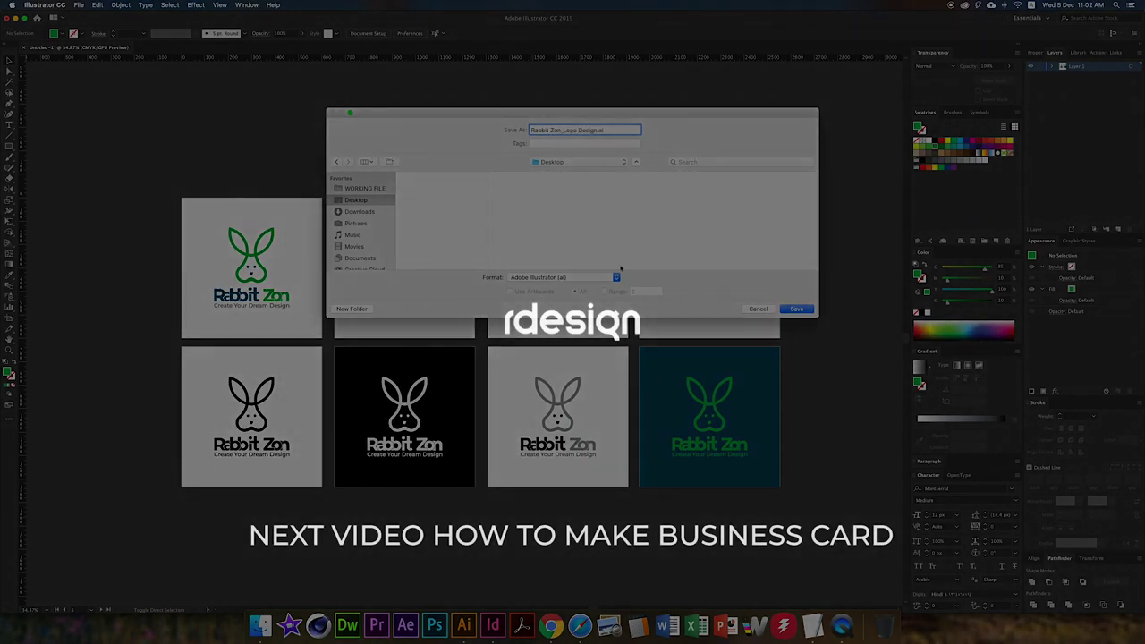
key("Return")
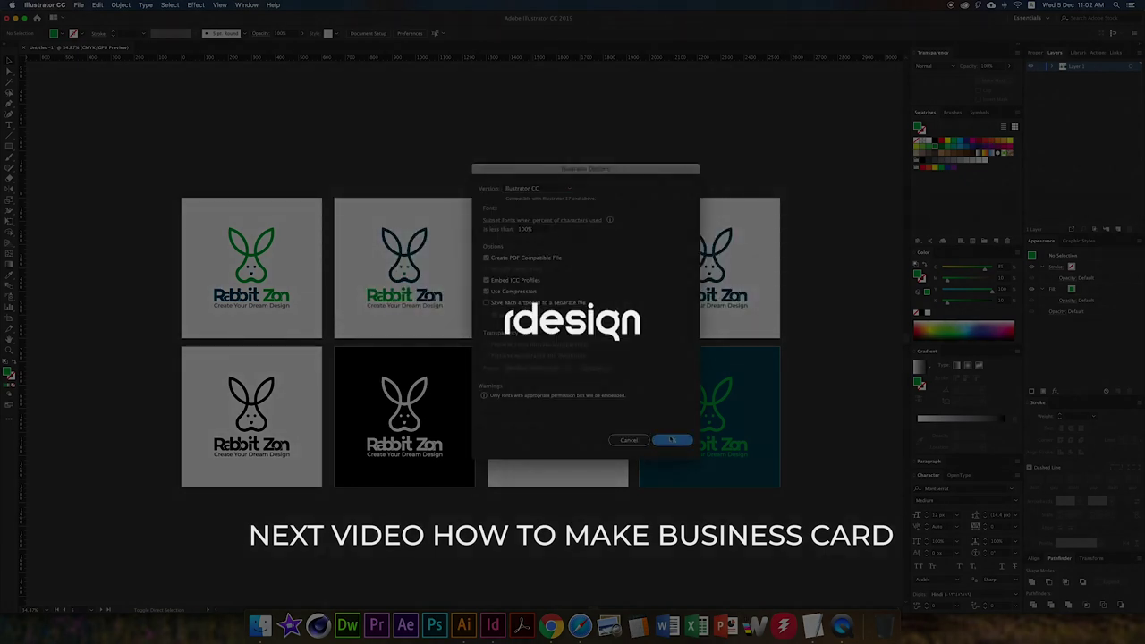
key("Return")
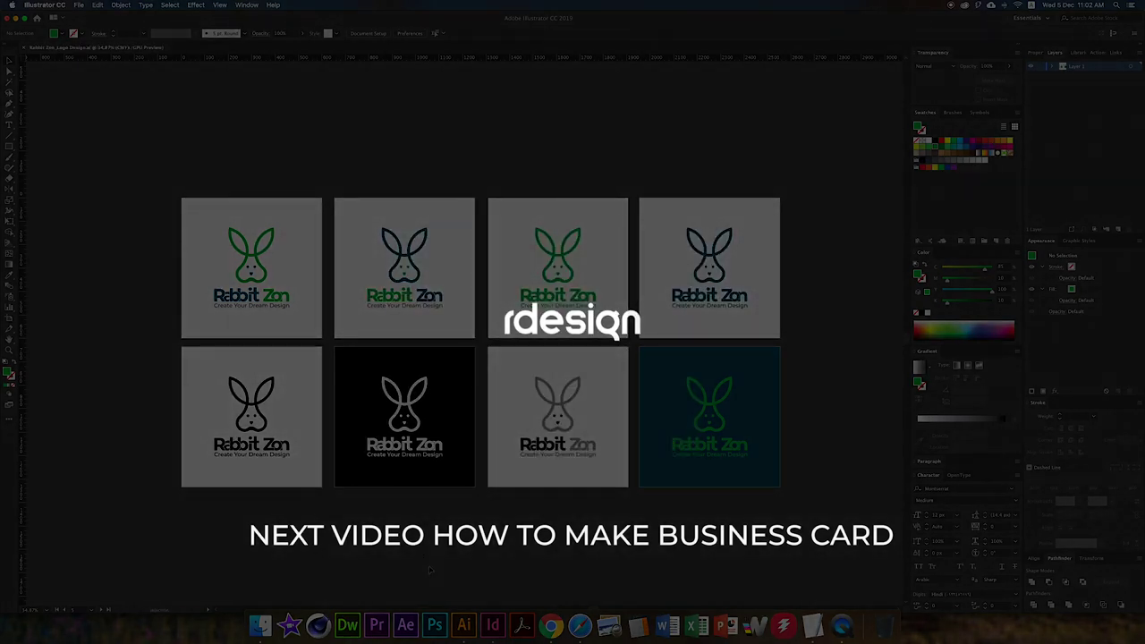